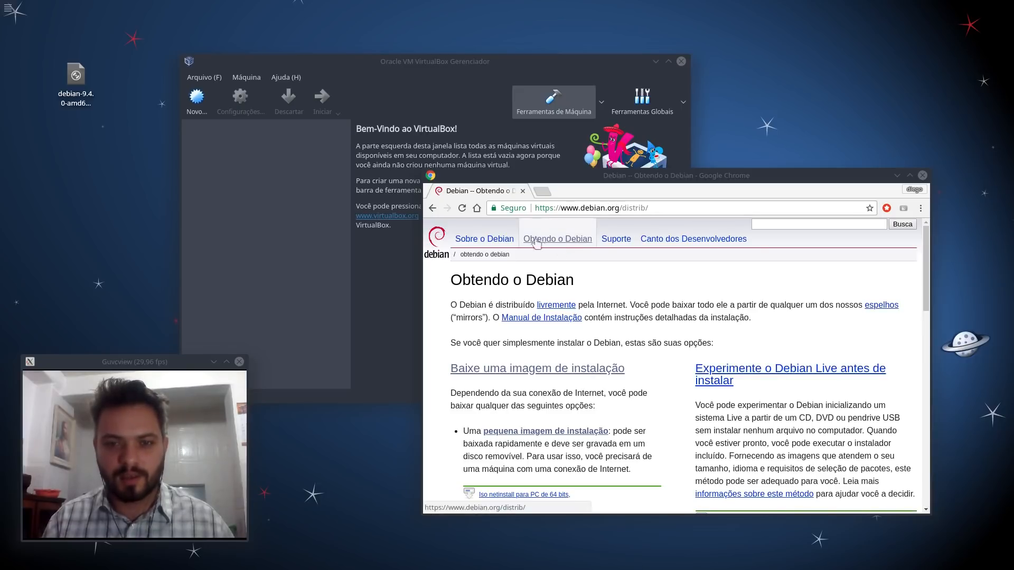
# Step: Skim the Debian download page in Chrome, then minimize Chrome and centre the VirtualBox Manager
pyautogui.click(559, 244)
pyautogui.scroll(-5, 631, 248)
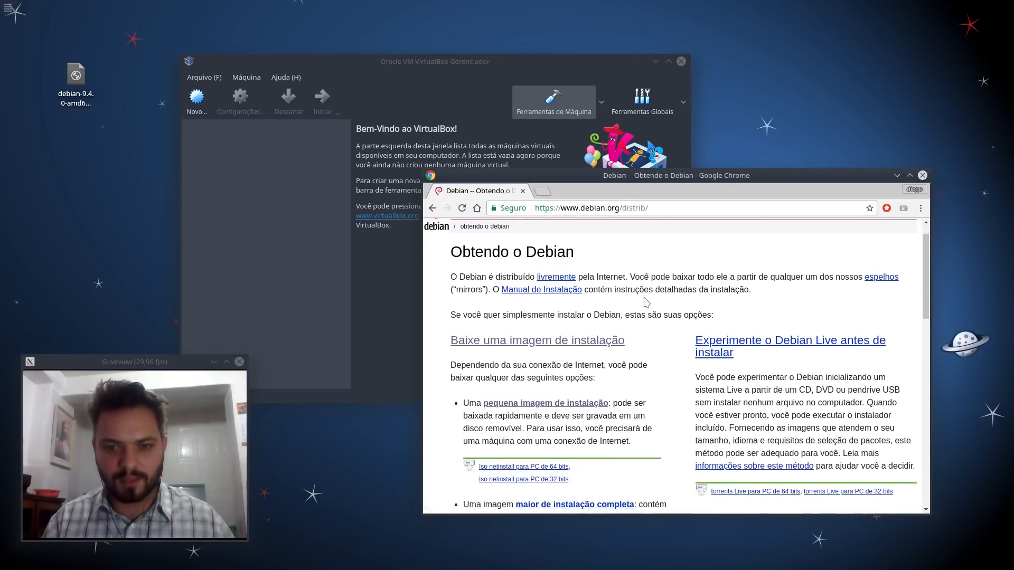
pyautogui.scroll(2, 580, 247)
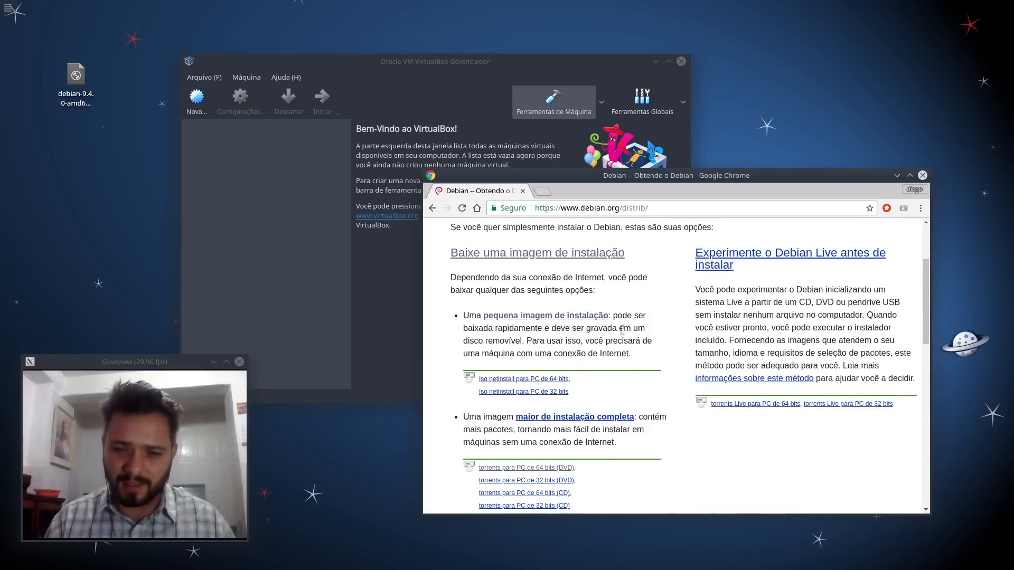
pyautogui.scroll(-2, 586, 336)
pyautogui.scroll(-3, 644, 326)
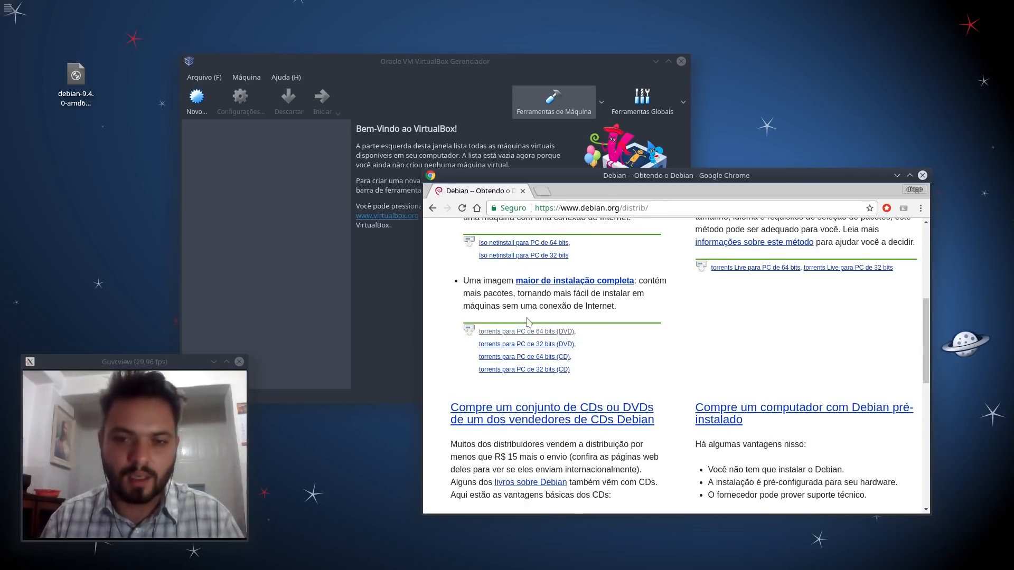
pyautogui.scroll(5, 504, 322)
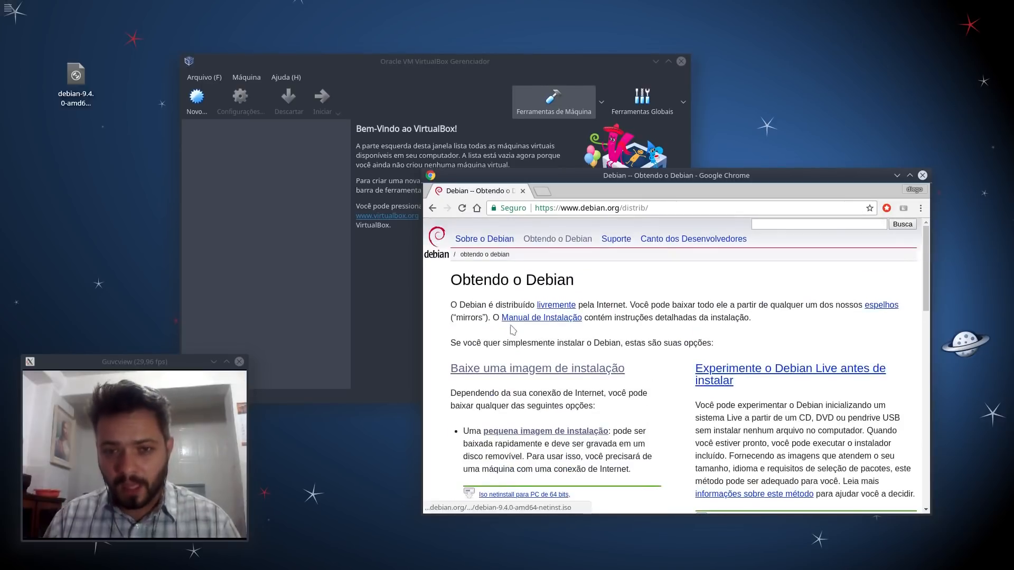
pyautogui.click(896, 179)
pyautogui.moveTo(493, 77); pyautogui.dragTo(588, 90)
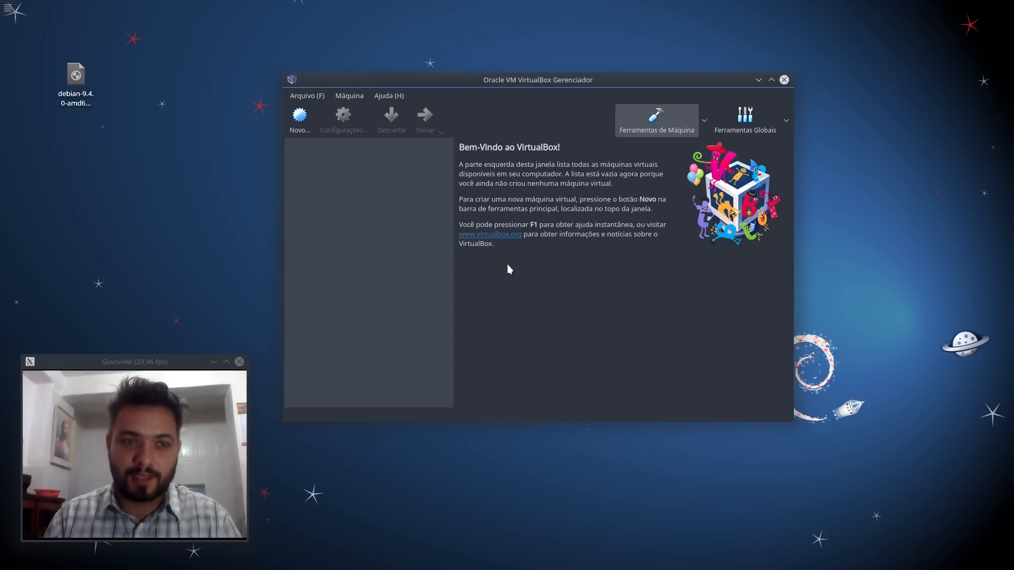
# Step: Start a new Debian (64-bit) machine named Debian9 with 2048 MB of memory
pyautogui.click(298, 121)
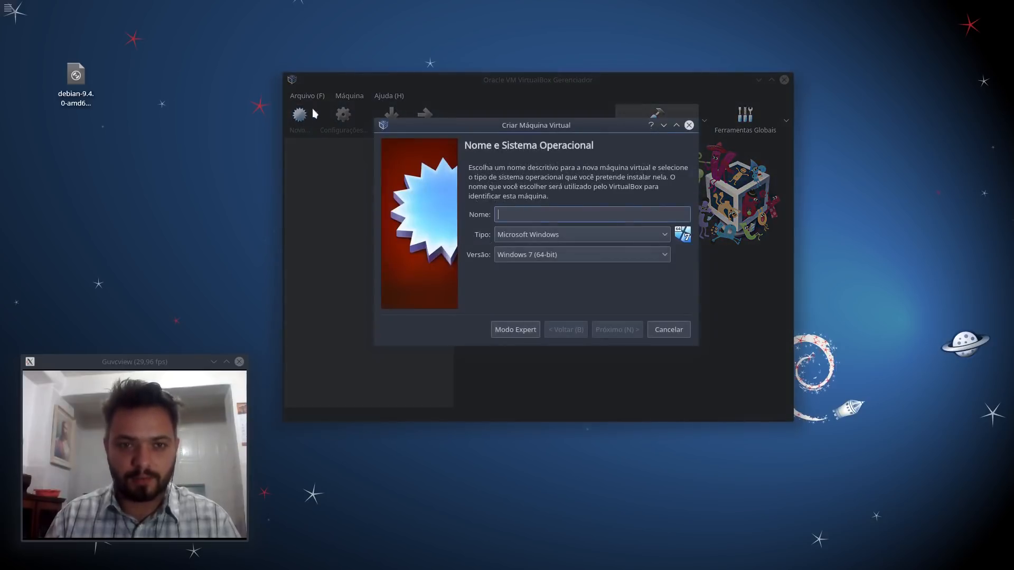
pyautogui.write('Debian0')
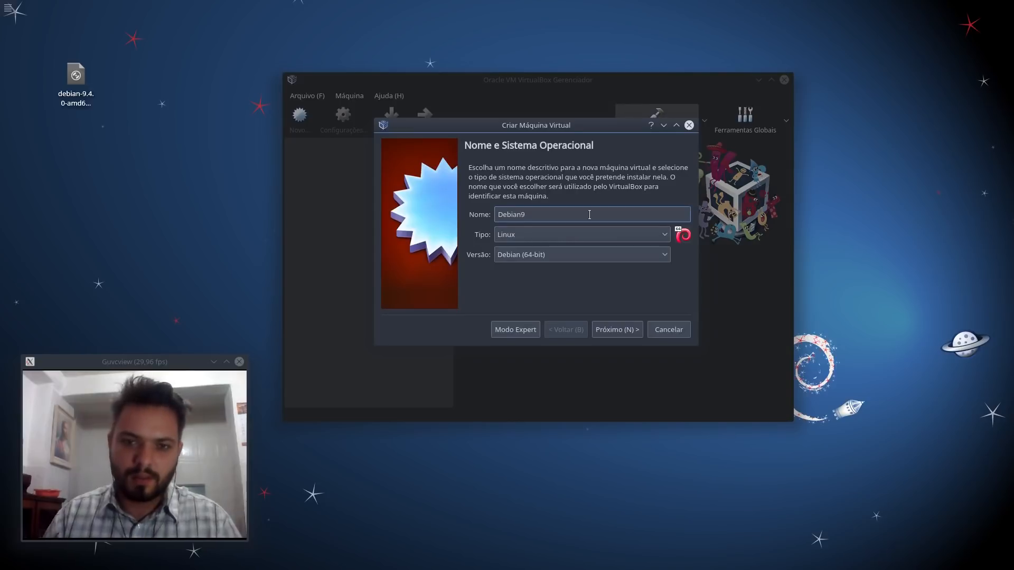
pyautogui.click(612, 331)
pyautogui.moveTo(491, 210); pyautogui.dragTo(519, 218)
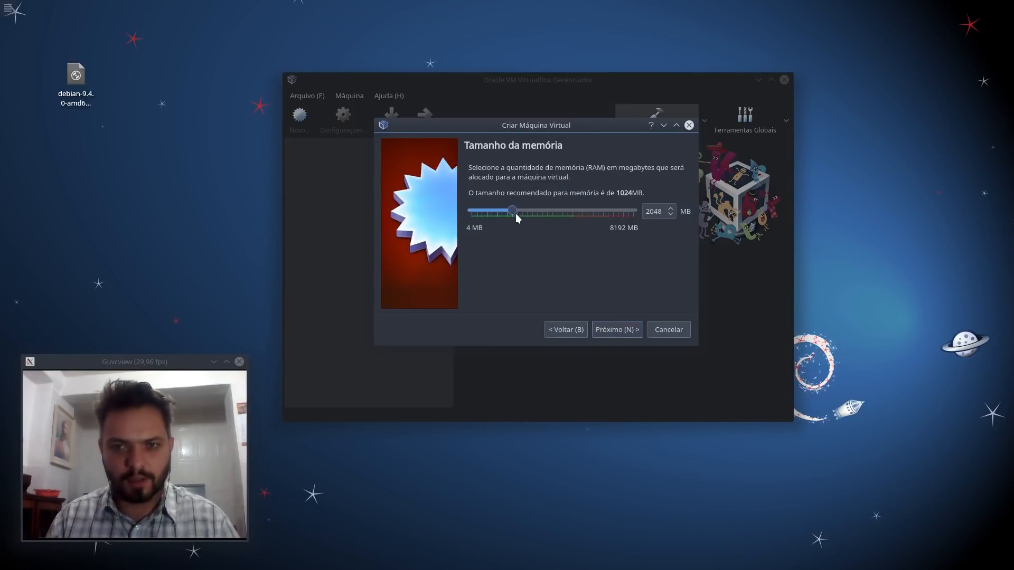
pyautogui.click(624, 330)
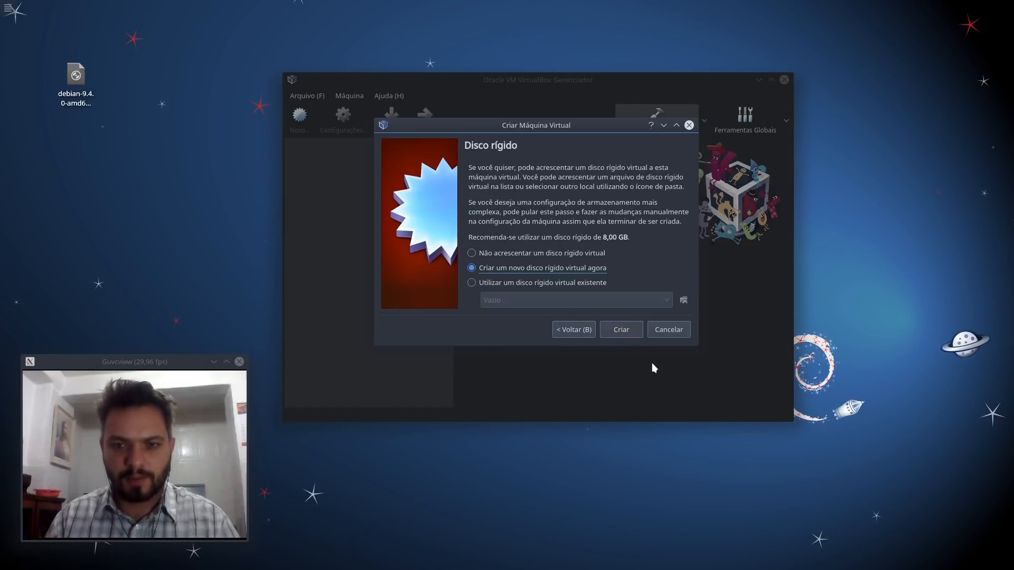
# Step: Give it a new dynamically allocated 8 GB VDI hard disk
pyautogui.click(618, 330)
pyautogui.click(648, 337)
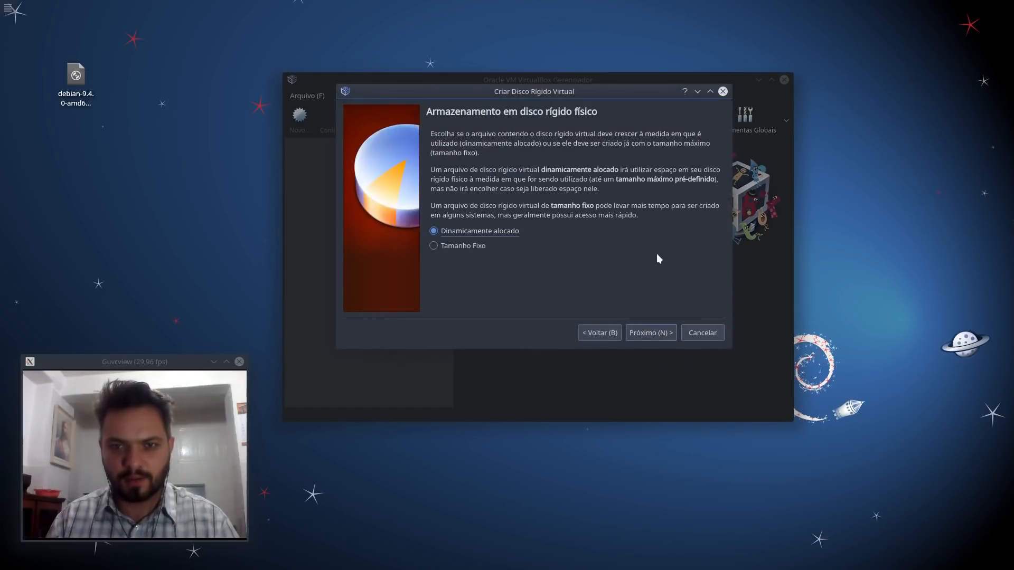
pyautogui.click(650, 331)
pyautogui.click(696, 209)
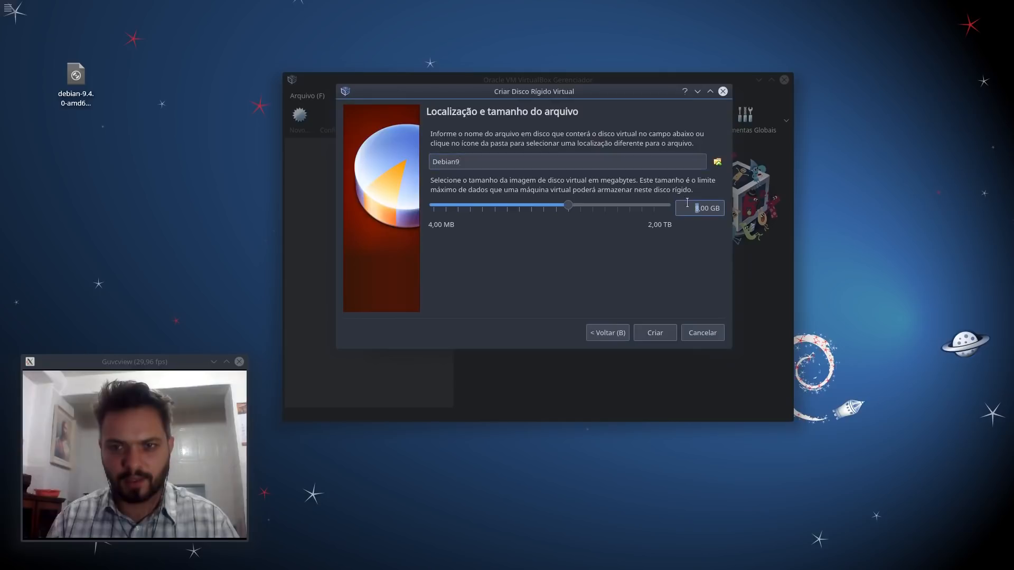
pyautogui.click(655, 333)
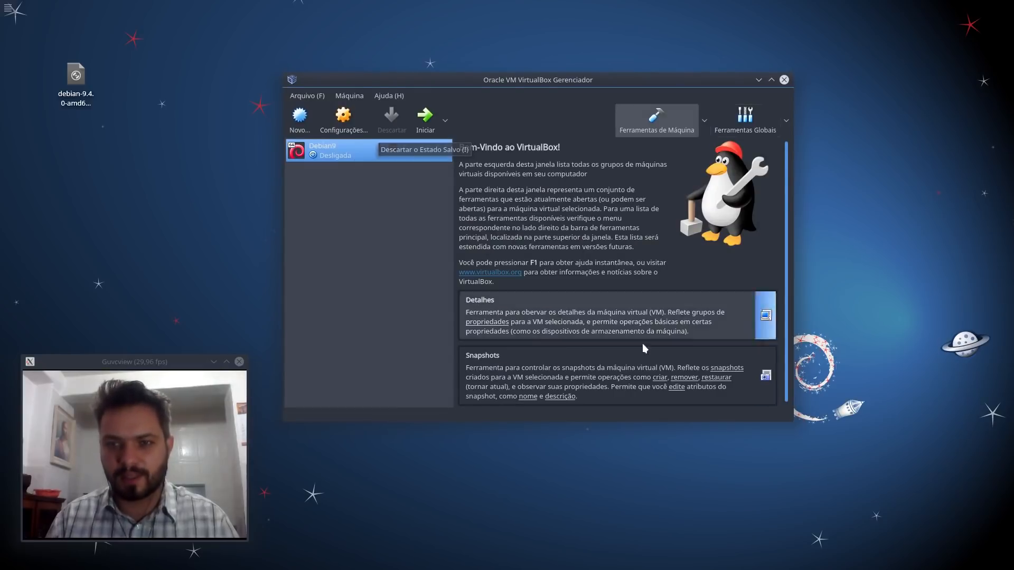
# Step: Load debian-9.4.0-amd64-DVD-1.iso from the Desktop into Debian9's empty optical drive in Storage settings
pyautogui.rightClick(339, 155)
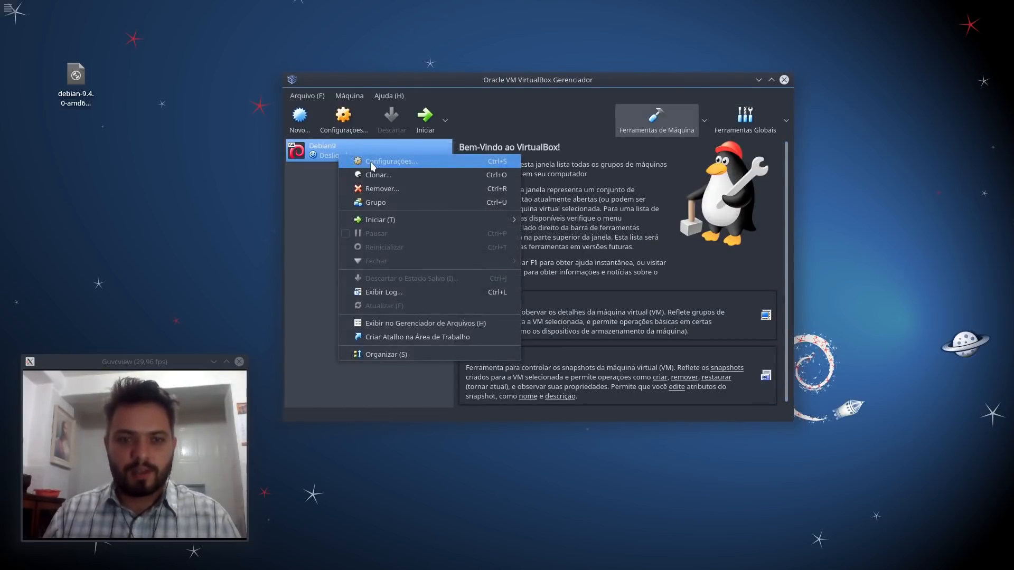
pyautogui.click(372, 162)
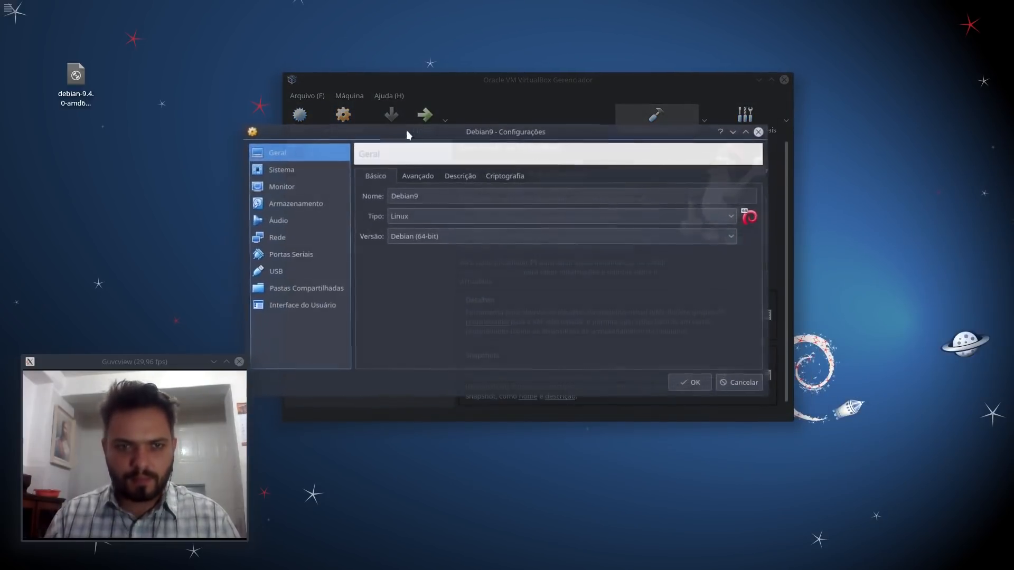
pyautogui.click(282, 212)
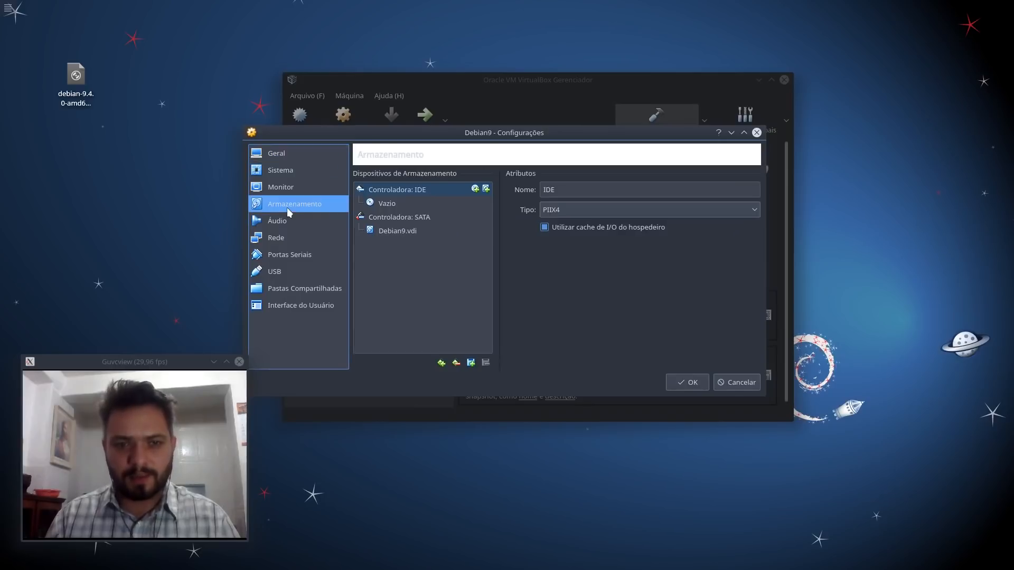
pyautogui.click(387, 203)
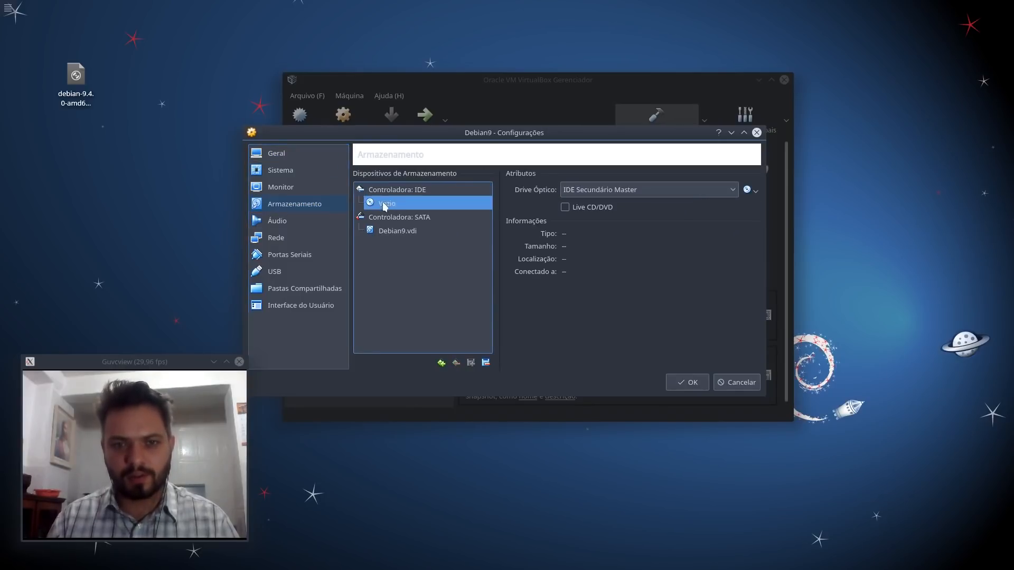
pyautogui.click(746, 190)
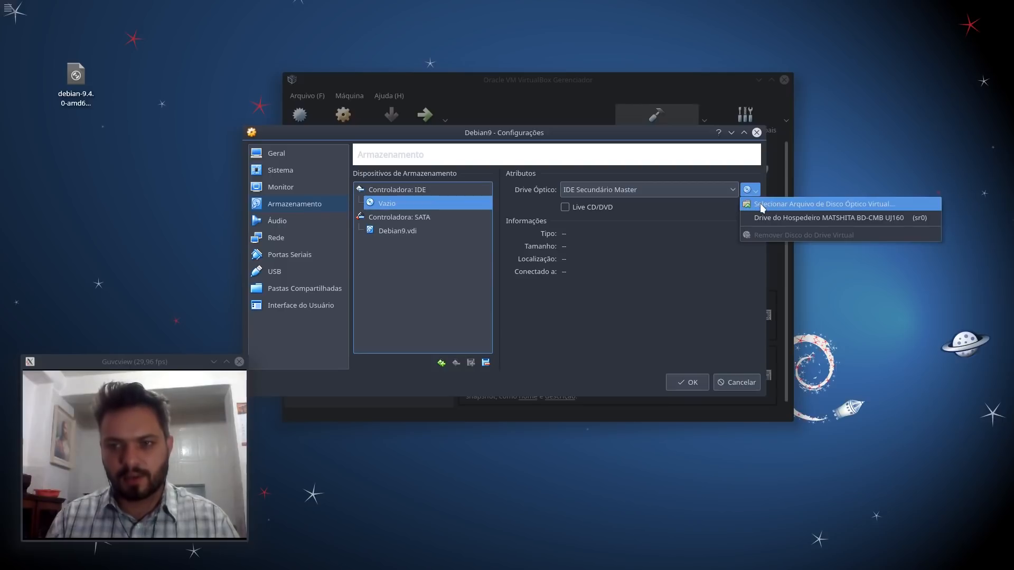
pyautogui.click(760, 205)
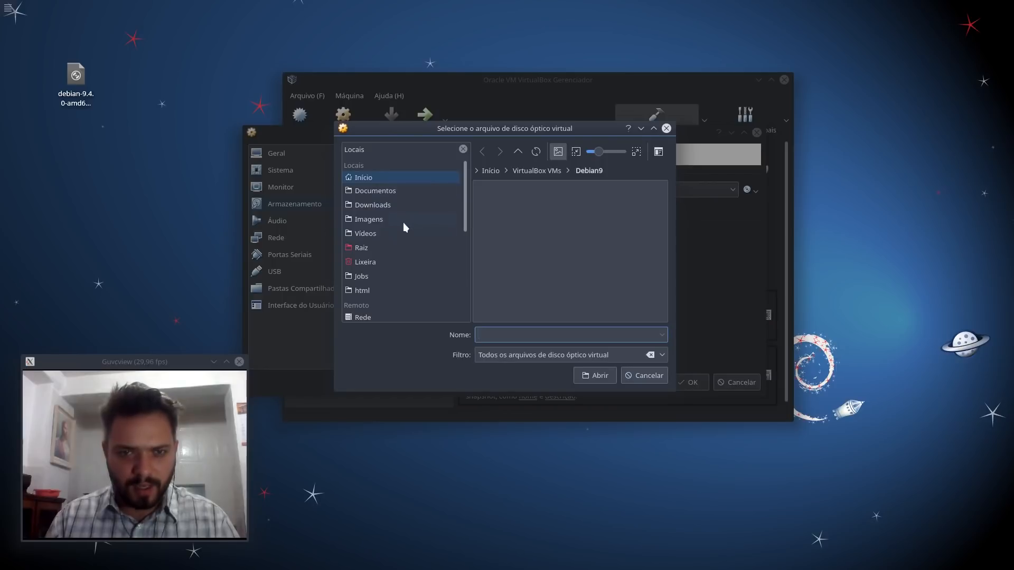
pyautogui.click(369, 178)
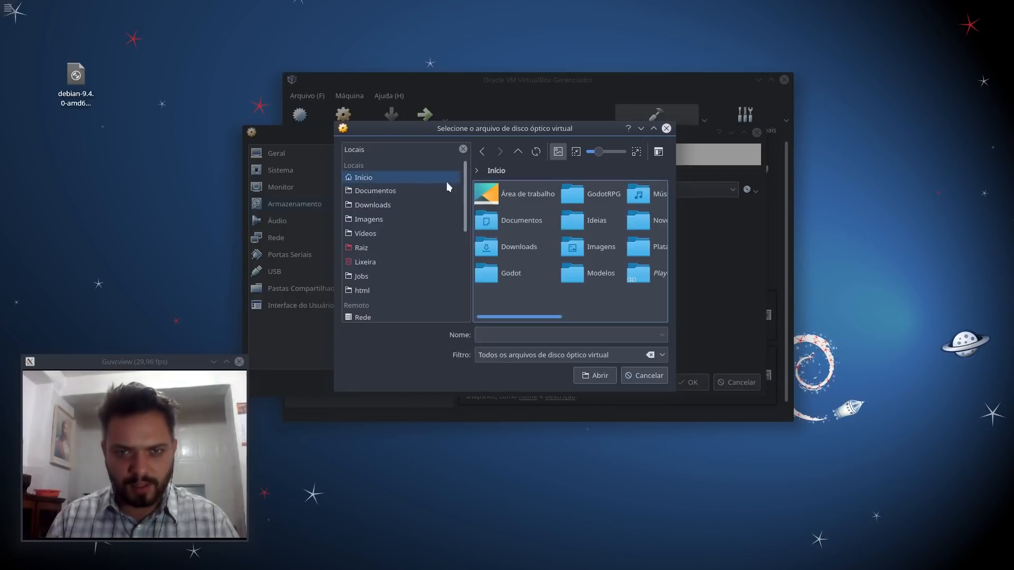
pyautogui.click(535, 200)
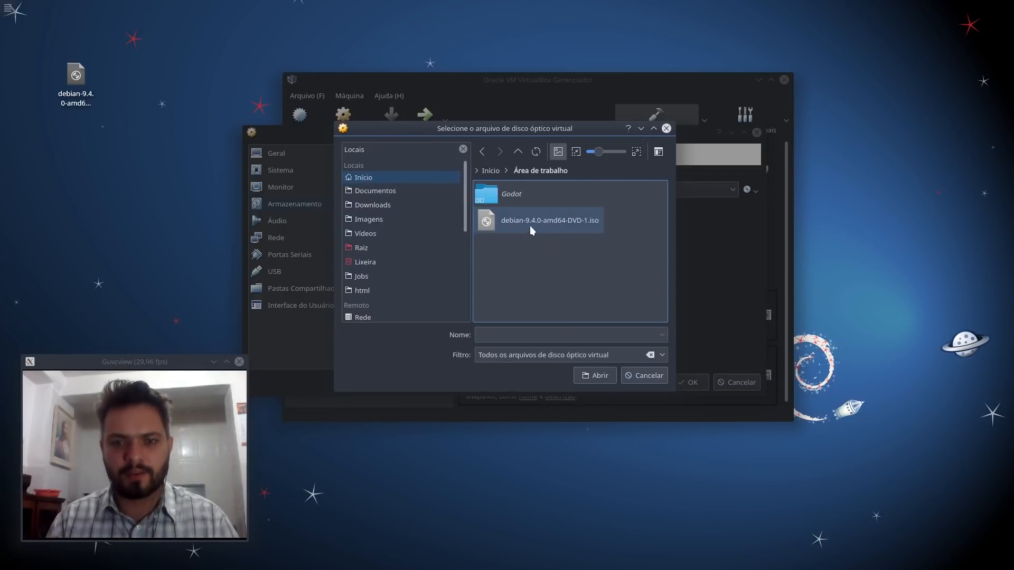
pyautogui.doubleClick(548, 227)
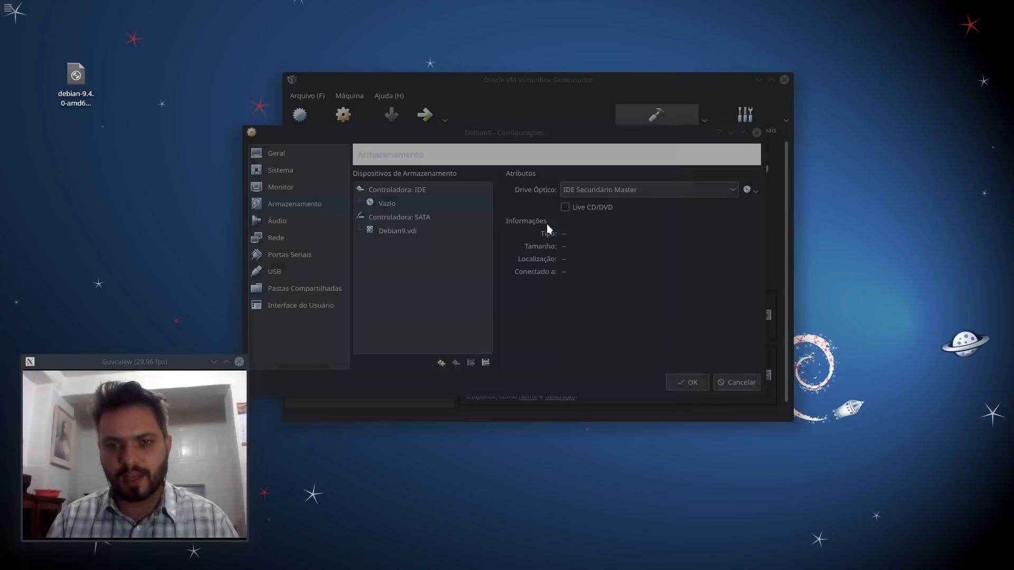
pyautogui.click(688, 383)
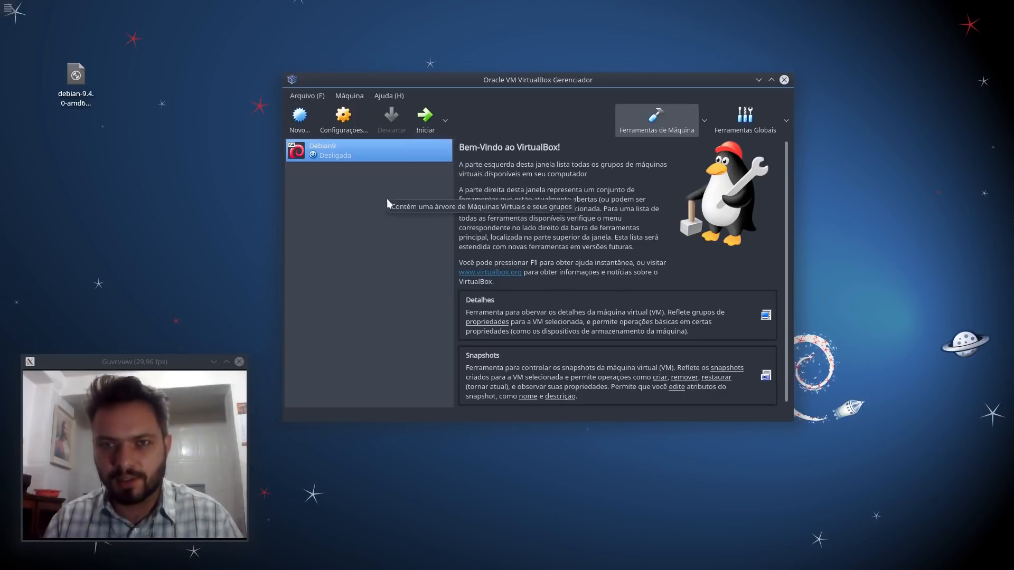
# Step: Boot the Debian9 machine, dismiss the input-capture notice, and minimize the Manager window
pyautogui.click(426, 120)
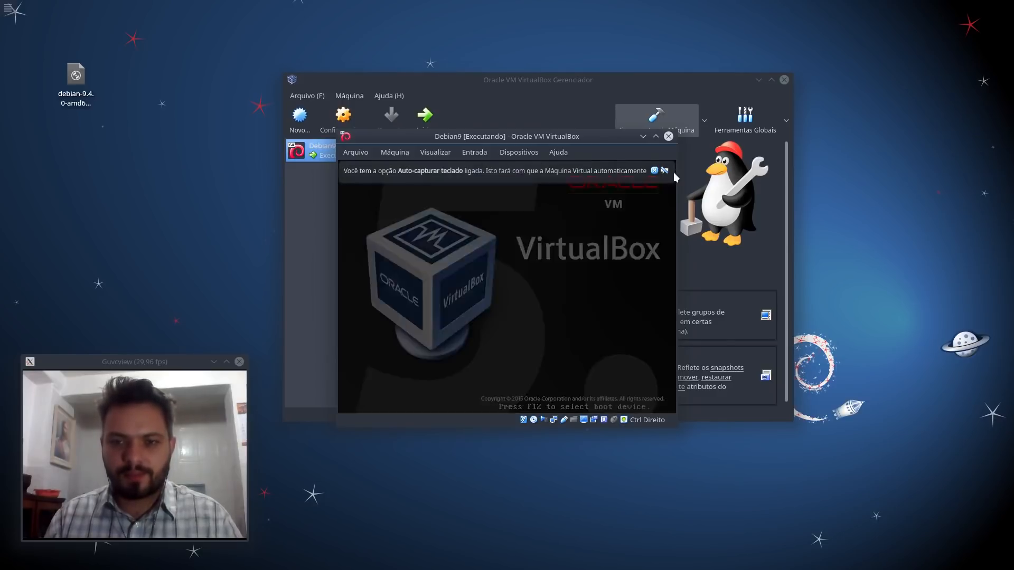
pyautogui.click(604, 164)
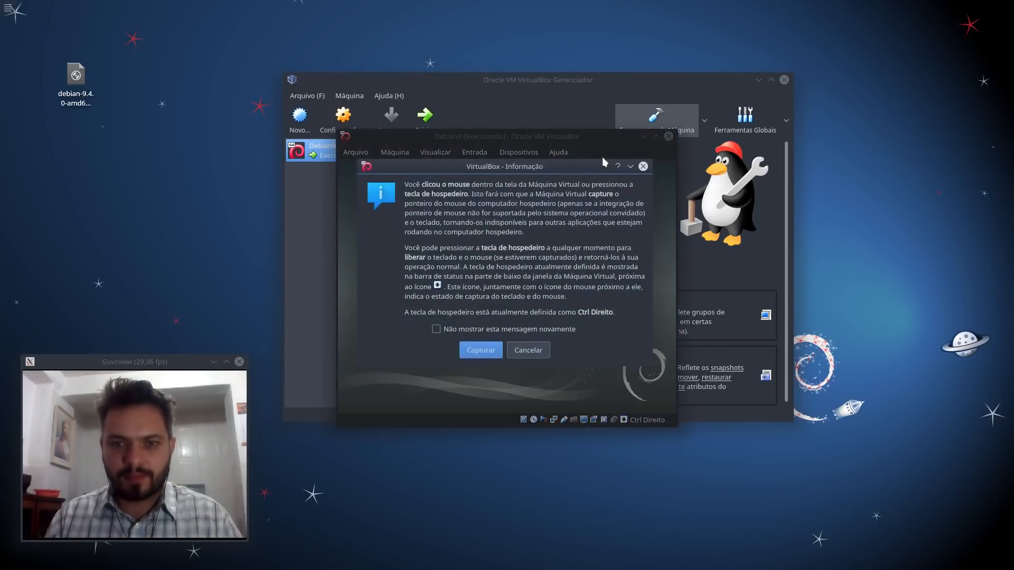
pyautogui.click(530, 349)
pyautogui.moveTo(549, 136); pyautogui.dragTo(549, 109)
pyautogui.click(758, 80)
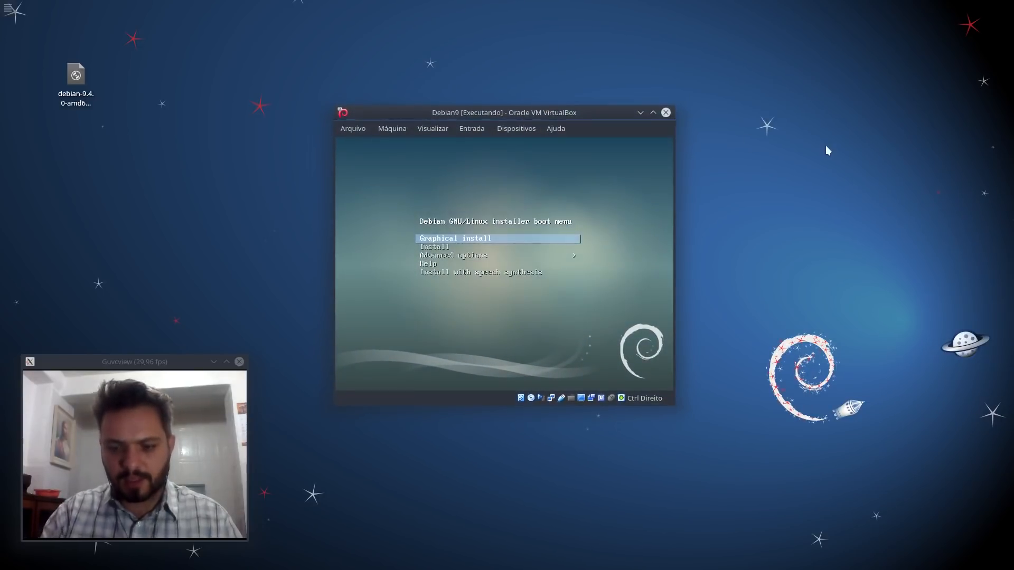
# Step: Select the text-mode Install entry in the boot menu and launch the installer
pyautogui.press('Down')
pyautogui.press('Down')
pyautogui.press('Down')
pyautogui.press('Down')
pyautogui.press('Up')
pyautogui.press('Up')
pyautogui.press('Up')
pyautogui.press('Up')
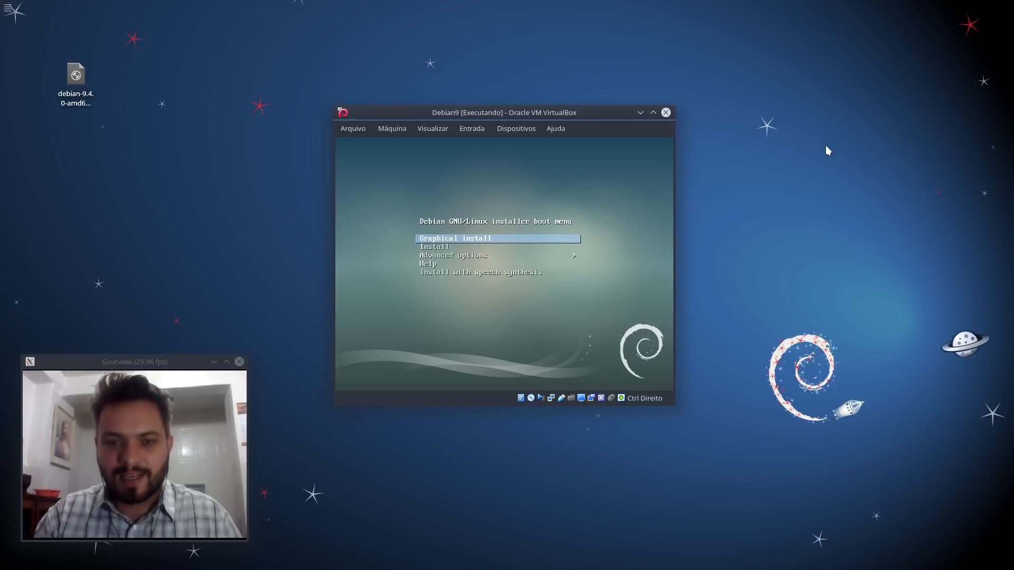
pyautogui.press('Down')
pyautogui.press('Up')
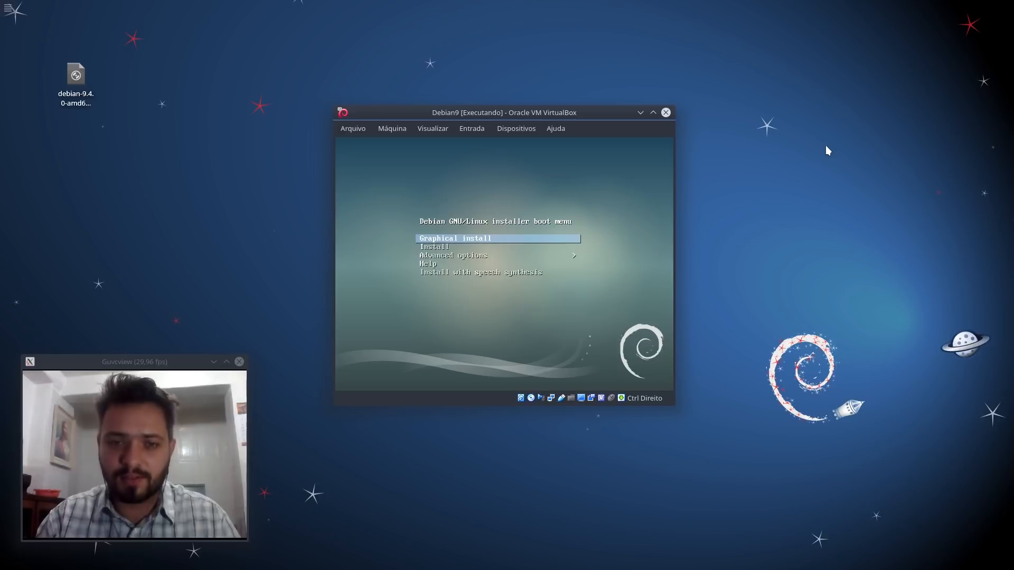
pyautogui.press('Down')
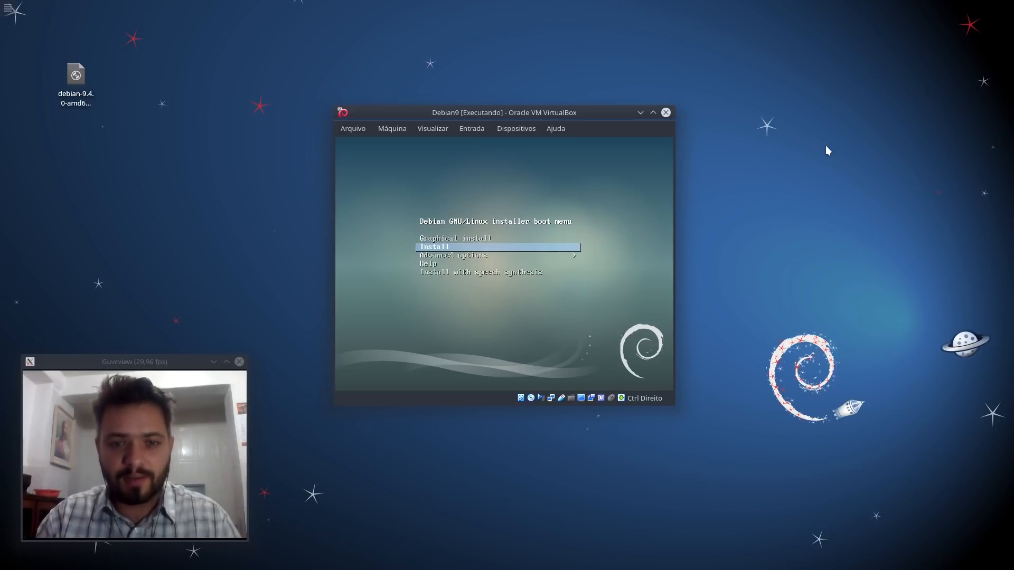
pyautogui.press('Down')
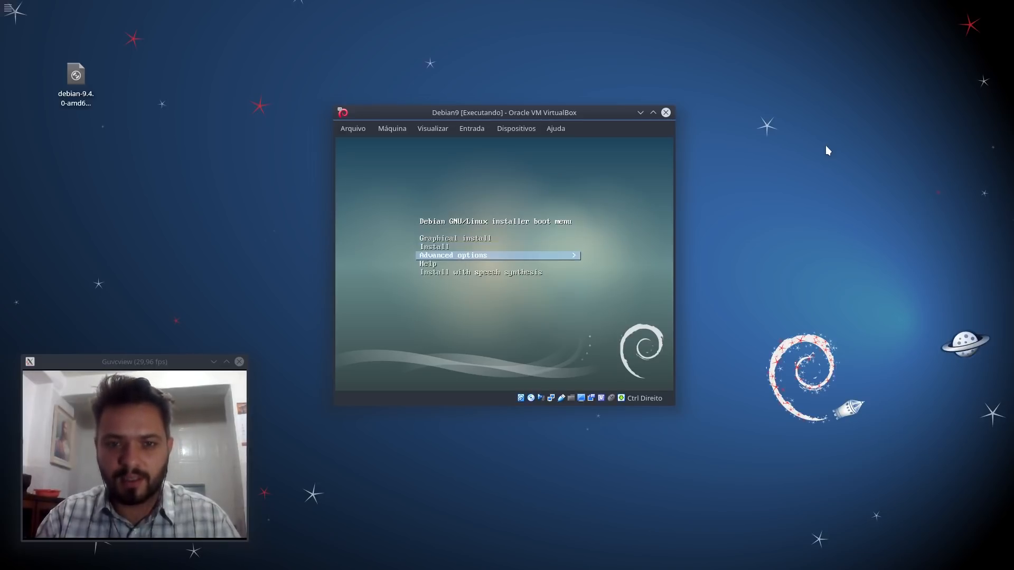
pyautogui.press('Down')
pyautogui.press('Down')
pyautogui.press('Up')
pyautogui.press('Up')
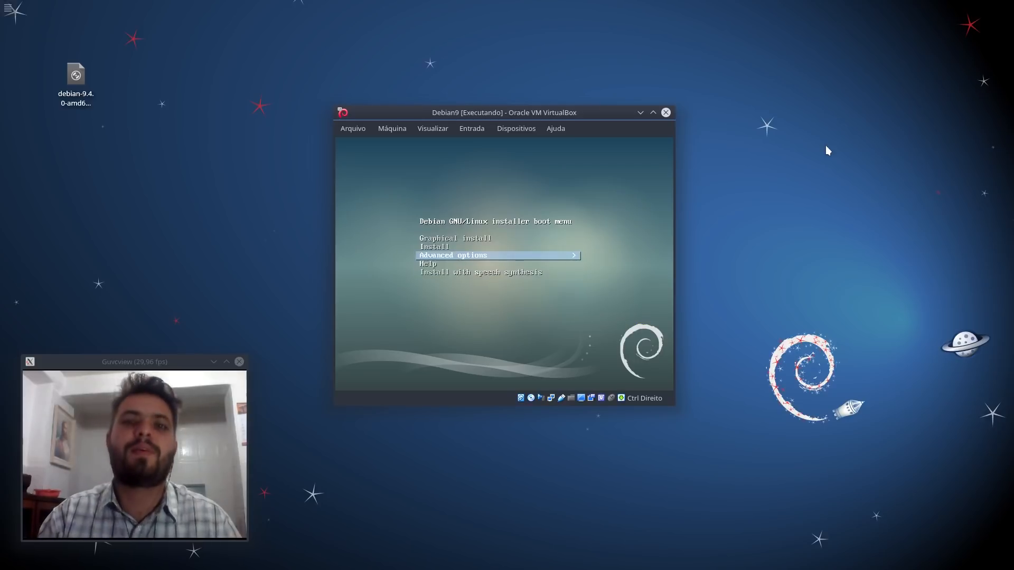
pyautogui.press('Up')
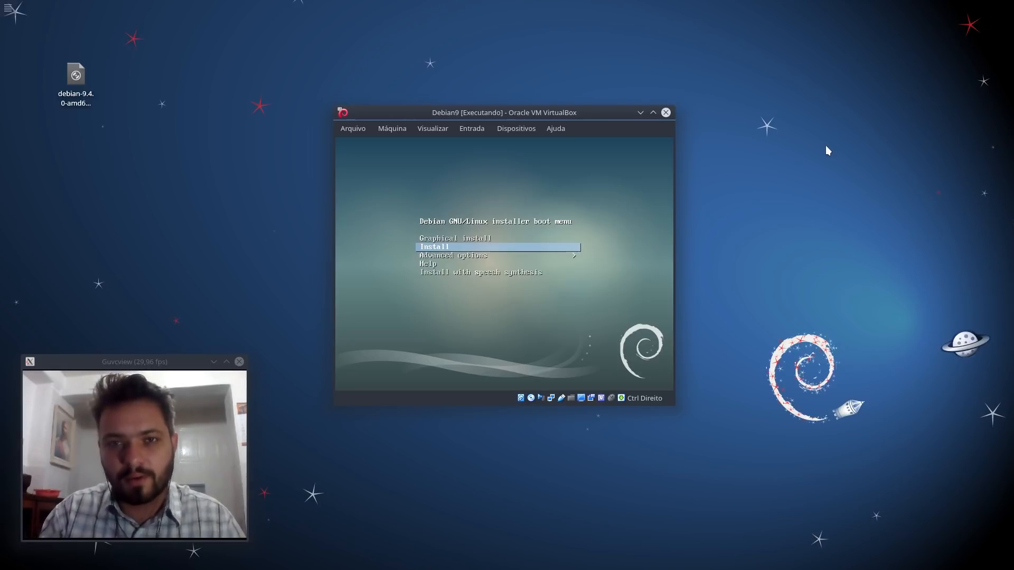
pyautogui.press('Return')
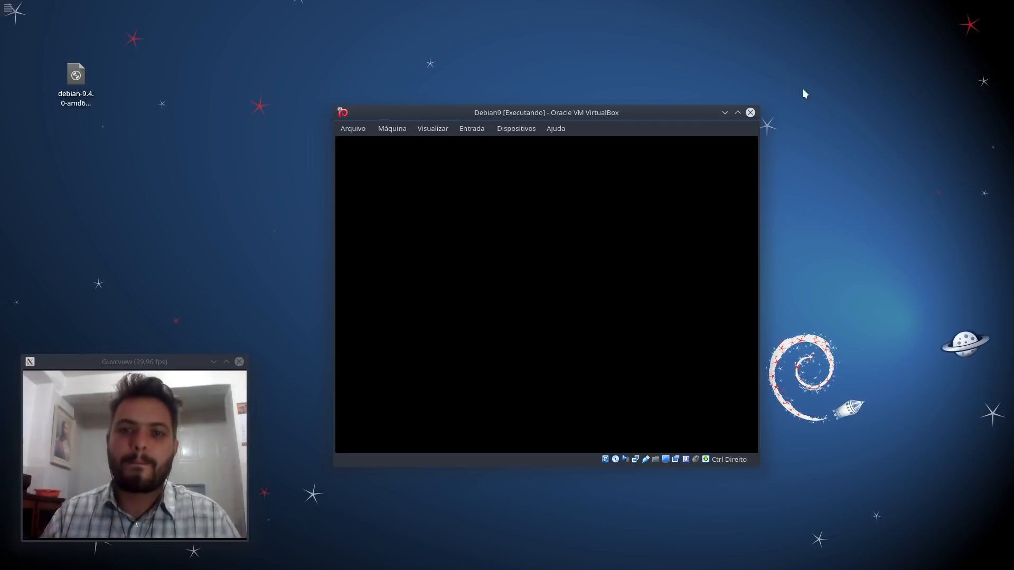
# Step: Choose Portuguese (Brazil) language, Brasil location and the Português Brasileiro keyboard layout
pyautogui.click(694, 117)
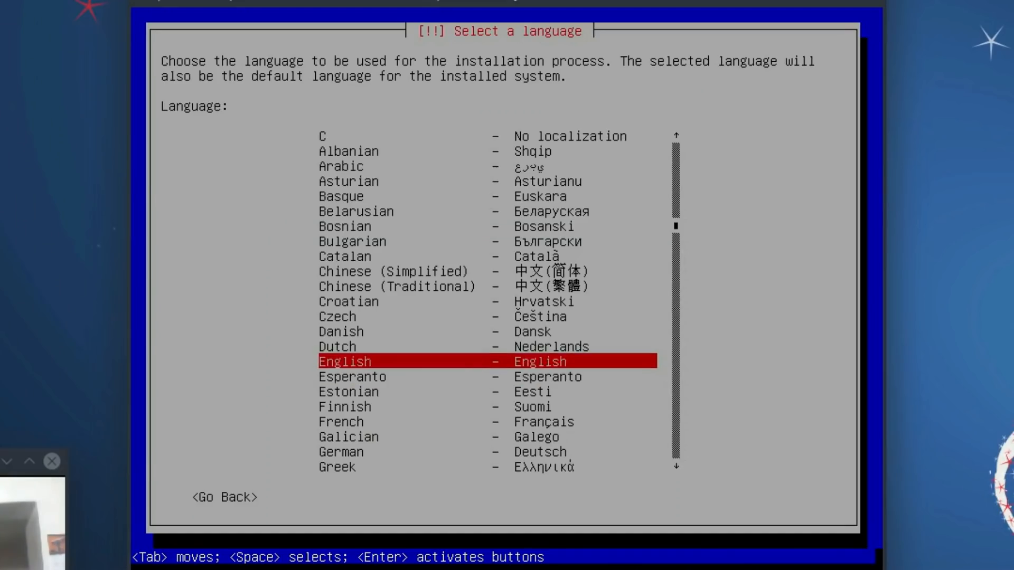
pyautogui.press('Down')
pyautogui.press('Up')
pyautogui.press('p')
pyautogui.press('p')
pyautogui.press('p')
pyautogui.press('p')
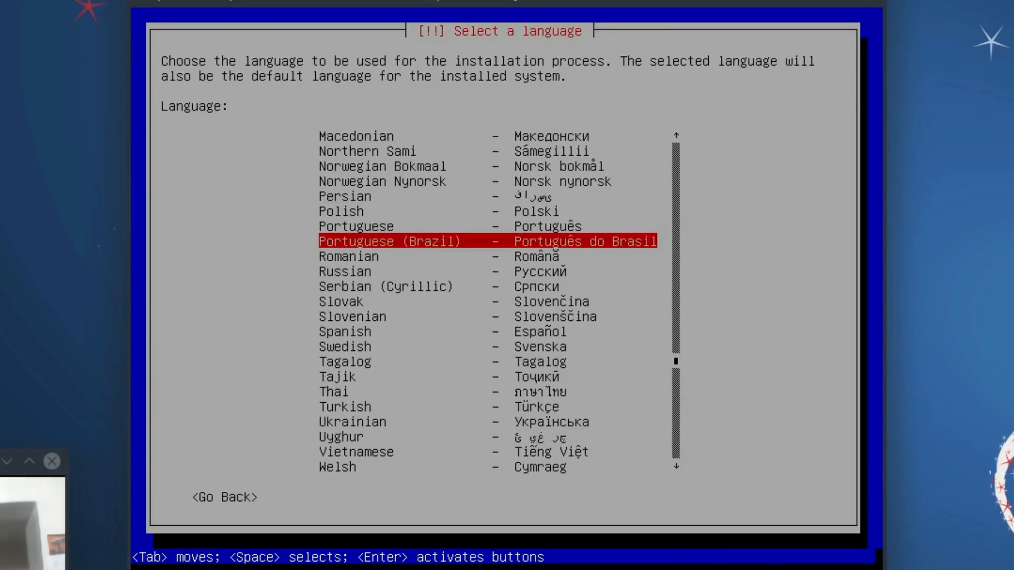
pyautogui.press('Return')
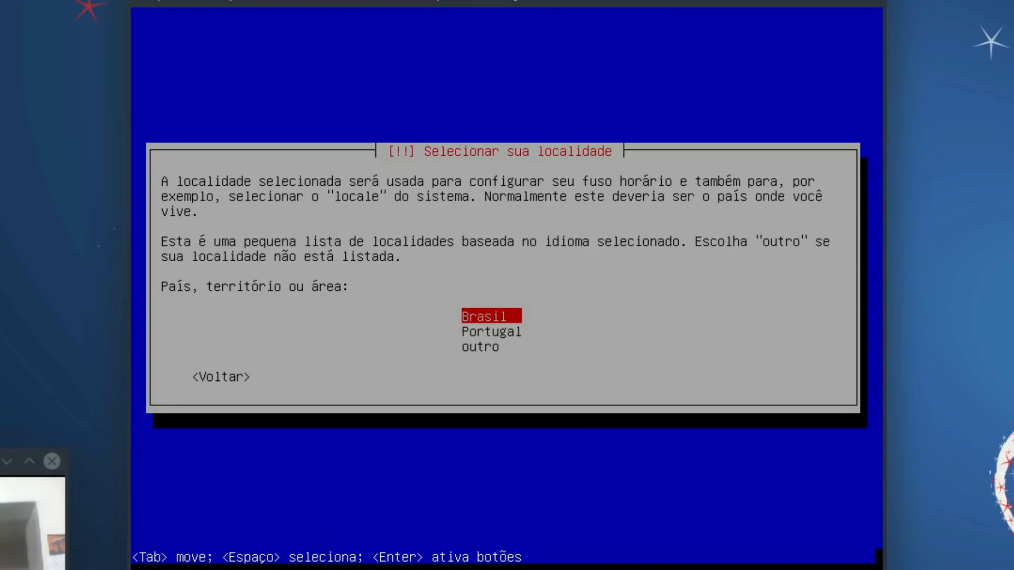
pyautogui.press('Return')
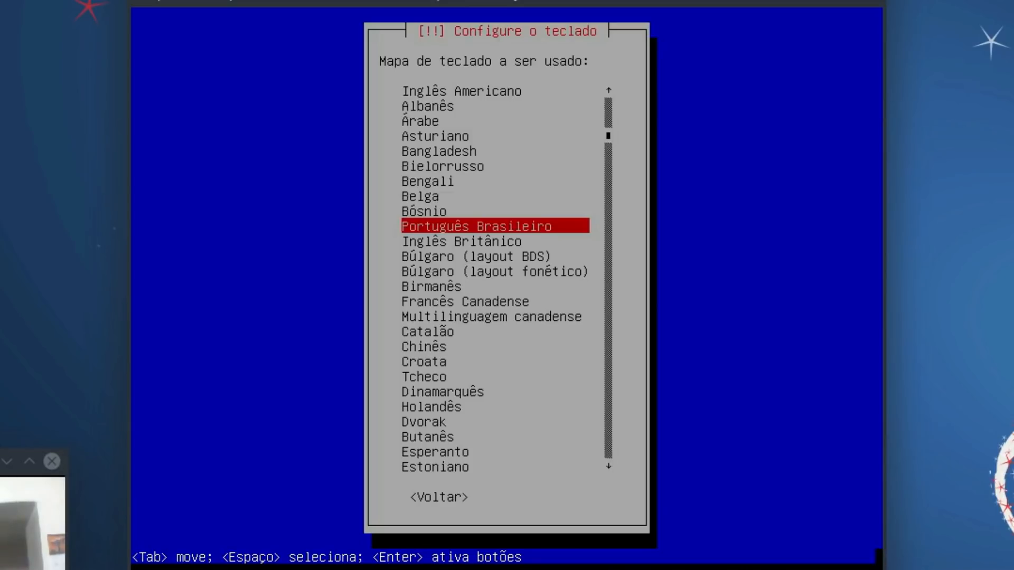
pyautogui.press('Return')
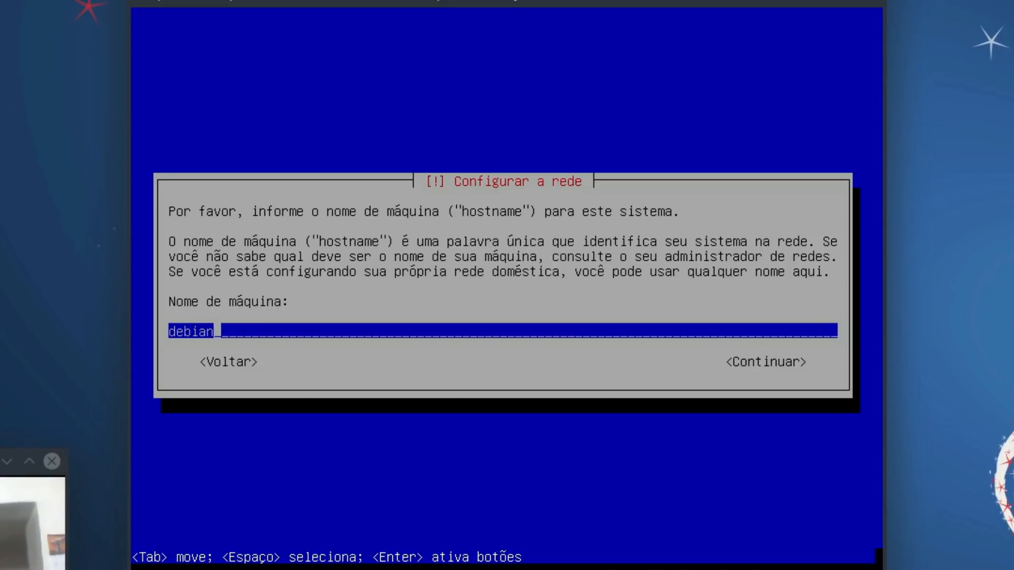
# Step: Keep 'debian' as the hostname and leave the domain name blank
pyautogui.press('Return')
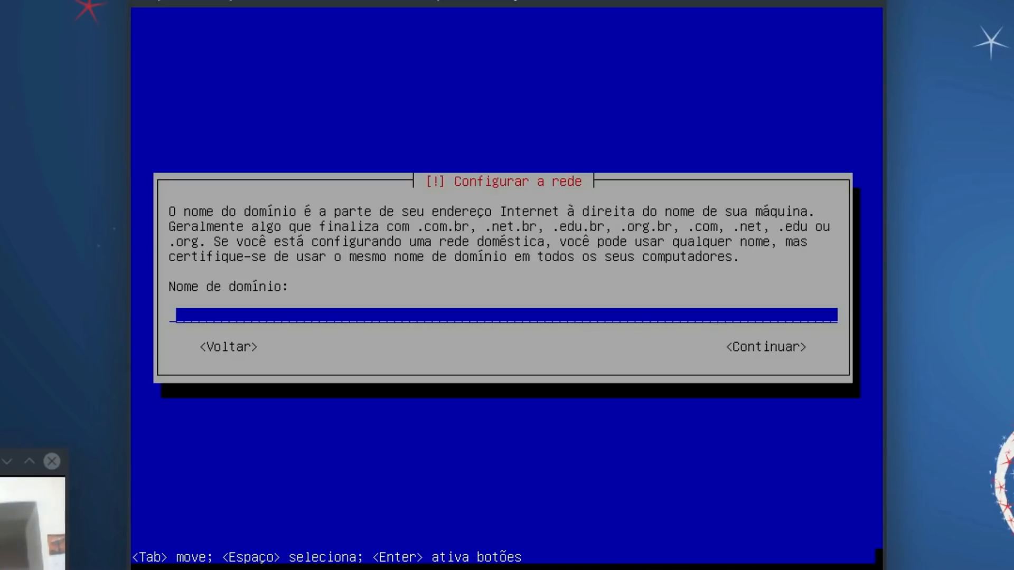
pyautogui.press('Return')
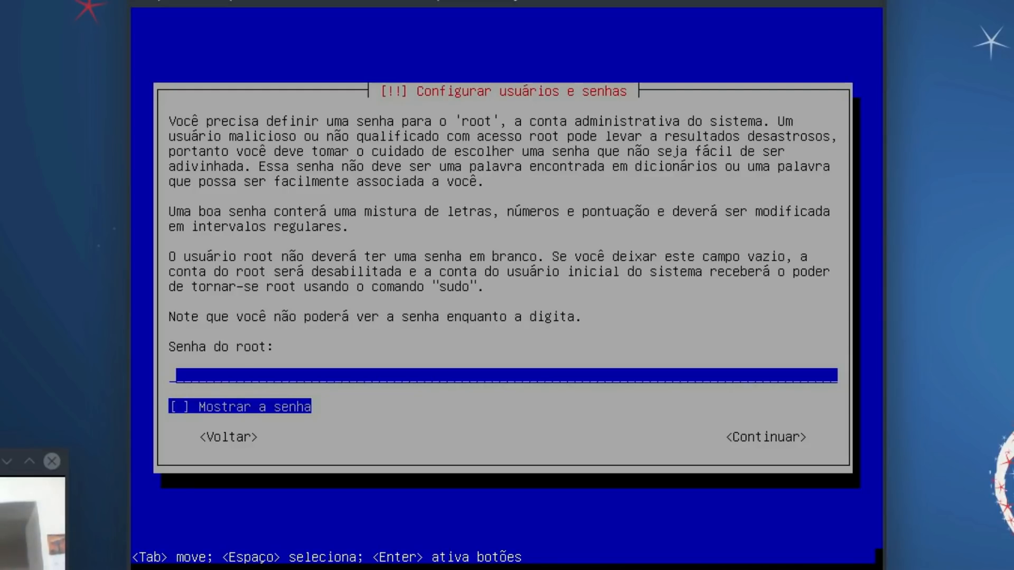
# Step: Enter and confirm the root password
pyautogui.write('***')
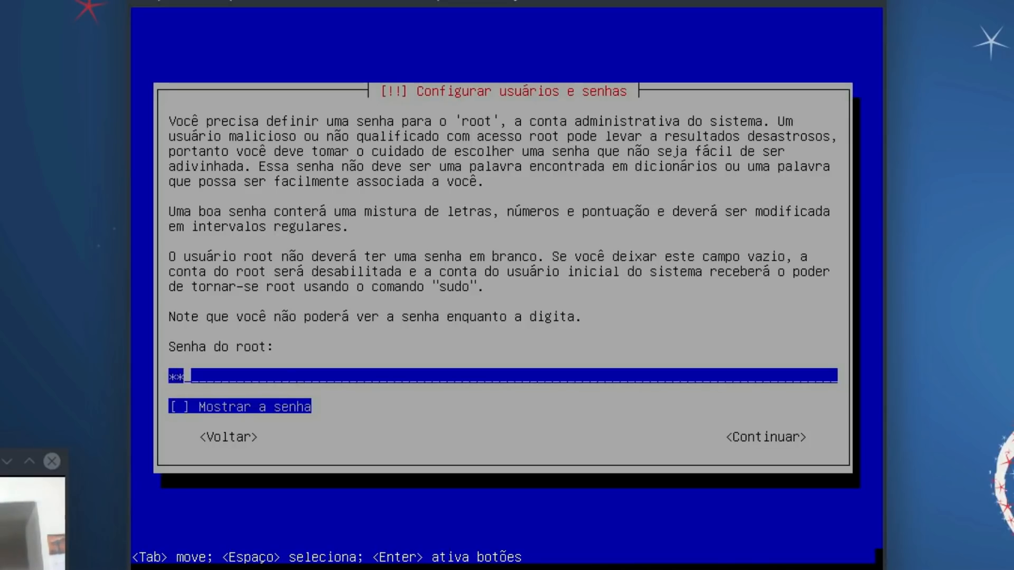
pyautogui.press('Return')
pyautogui.write('***')
pyautogui.press('Return')
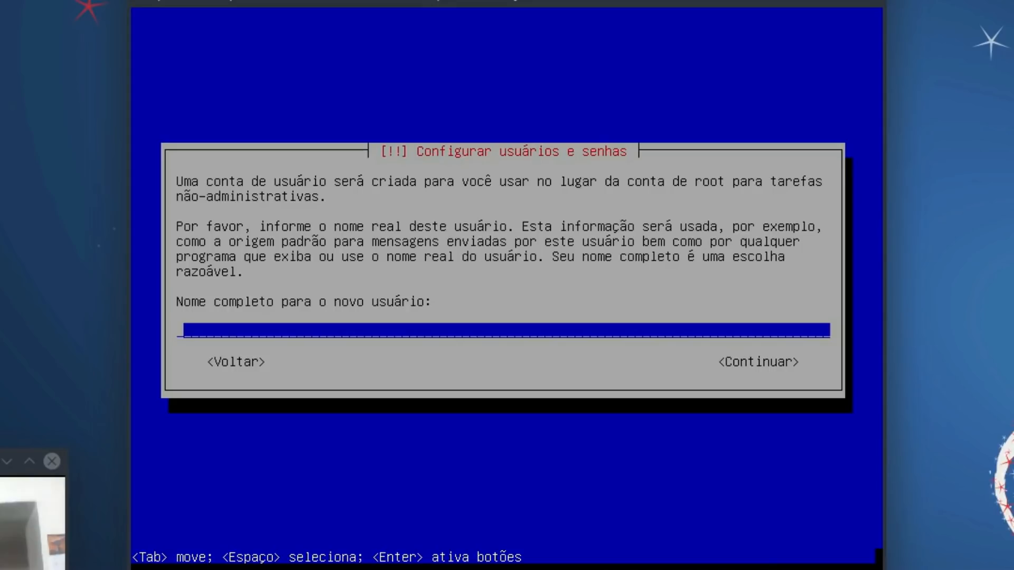
# Step: Create the user account with the user's full name, the suggested username and a confirmed password
pyautogui.write('gnew')
pyautogui.press('Return')
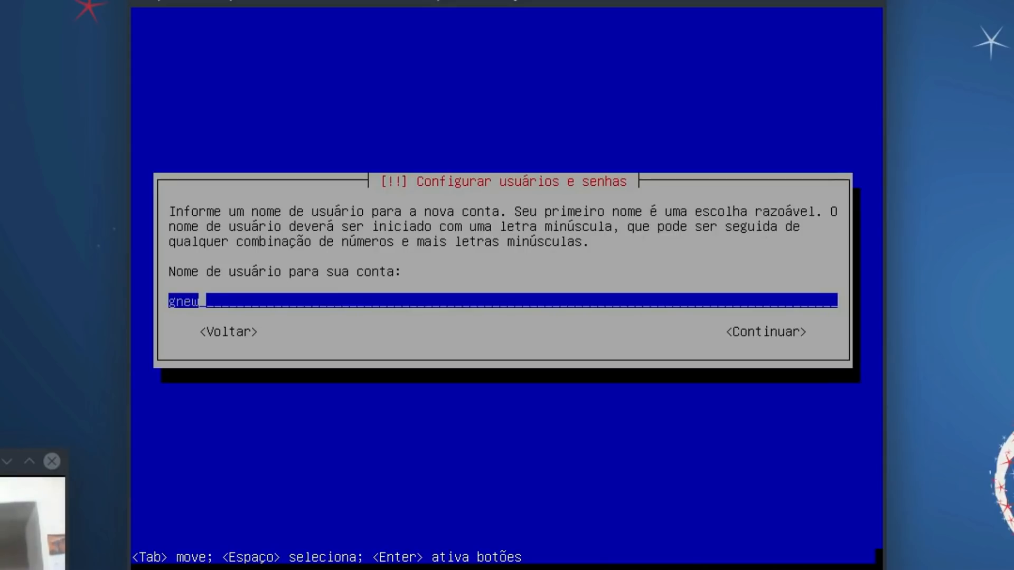
pyautogui.press('Return')
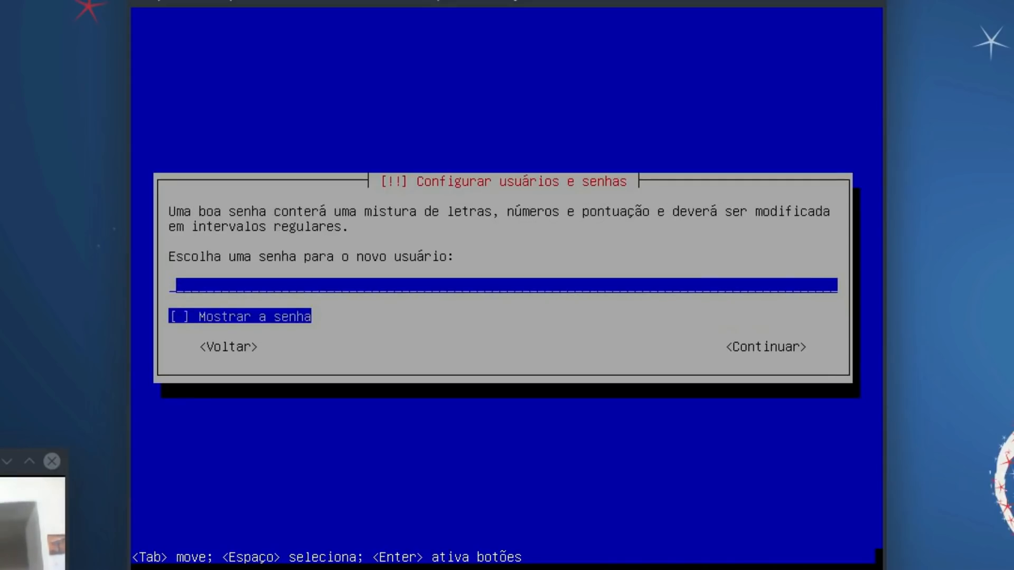
pyautogui.write('***')
pyautogui.press('Return')
pyautogui.write('***')
pyautogui.press('Return')
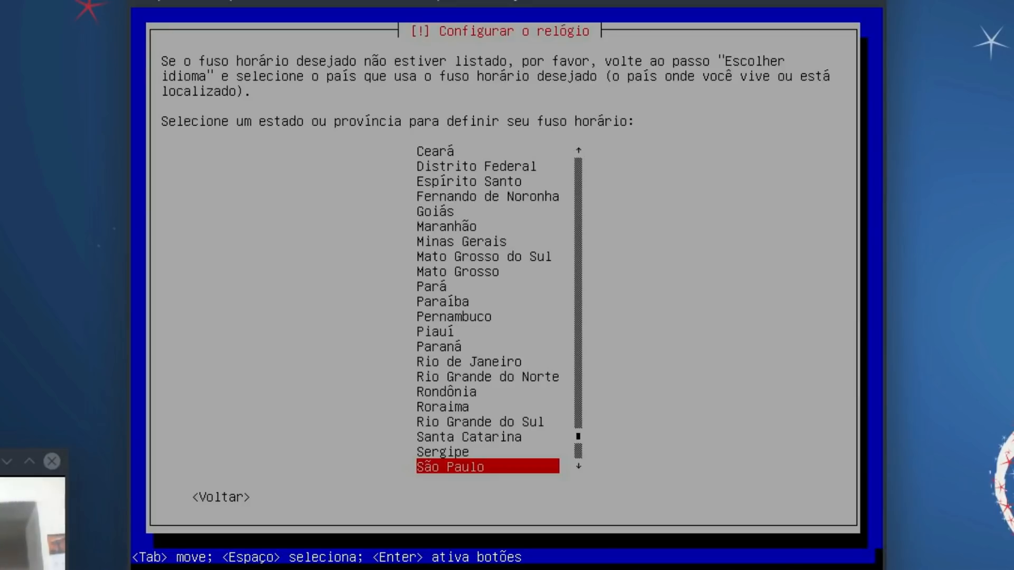
# Step: Accept São Paulo as the time zone
pyautogui.press('Return')
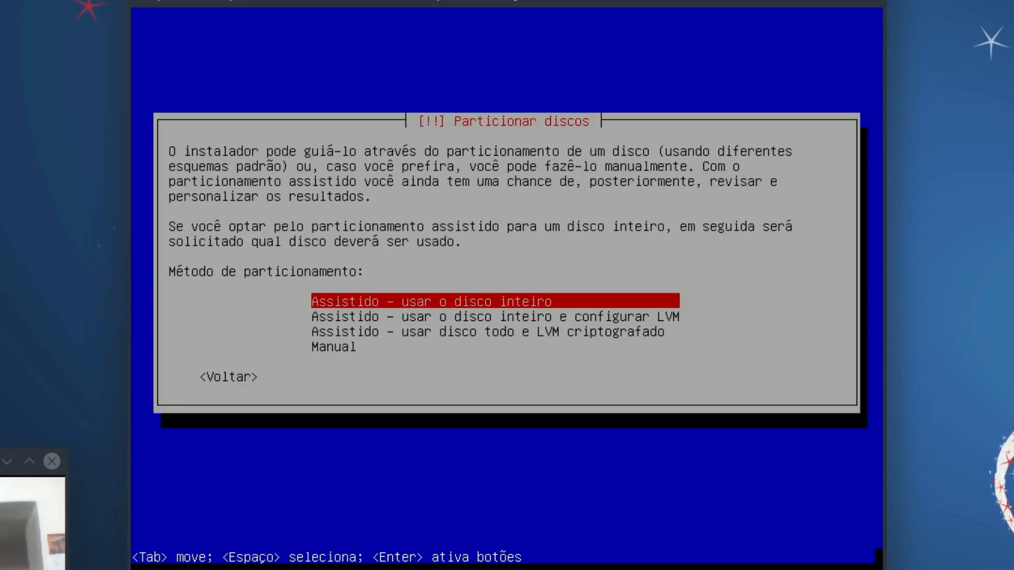
# Step: Choose guided whole-disk partitioning on the 12.9 GB VBOX disk and look over the schemes
pyautogui.press('Return')
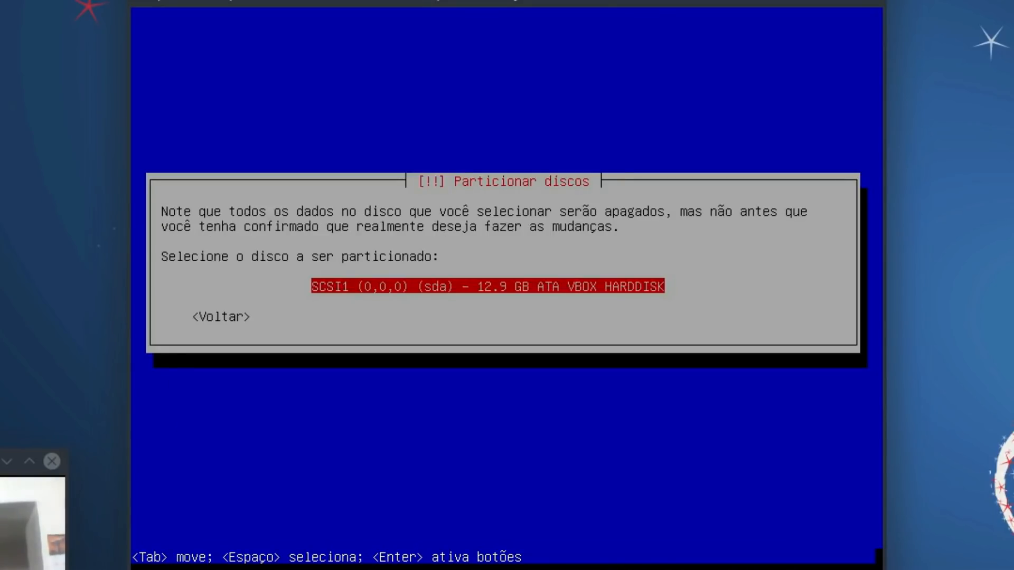
pyautogui.press('Return')
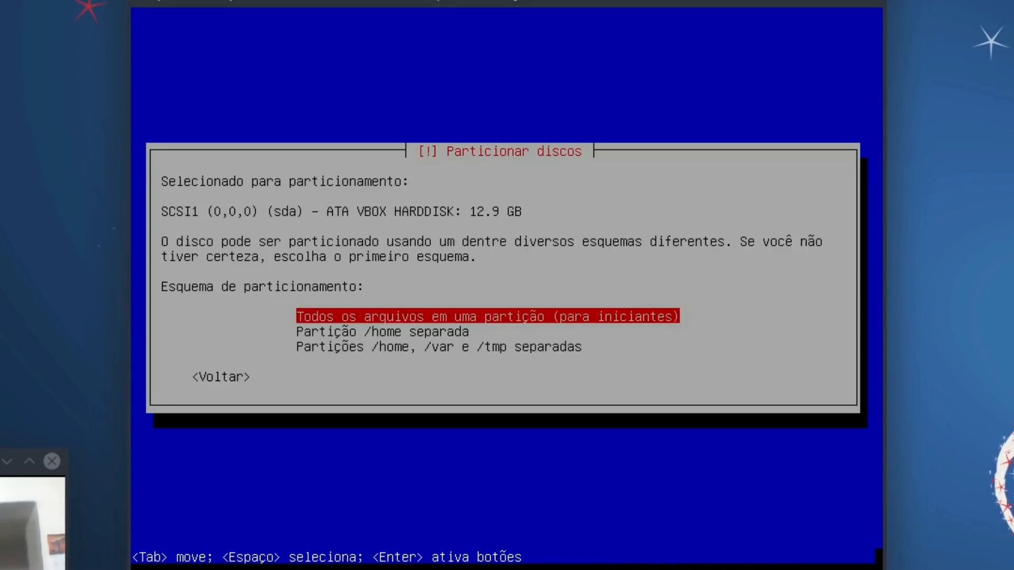
pyautogui.press('Down')
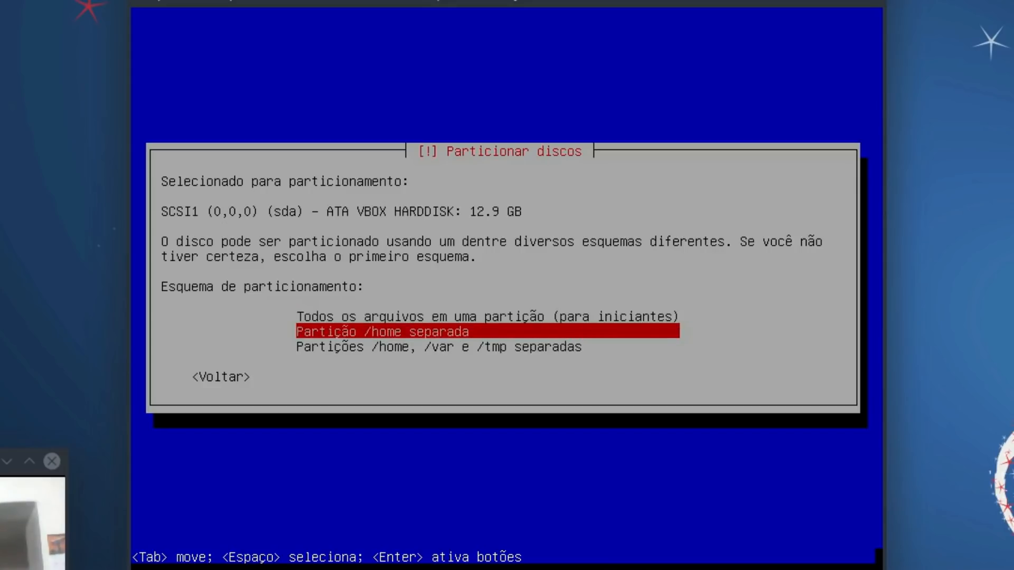
pyautogui.press('Down')
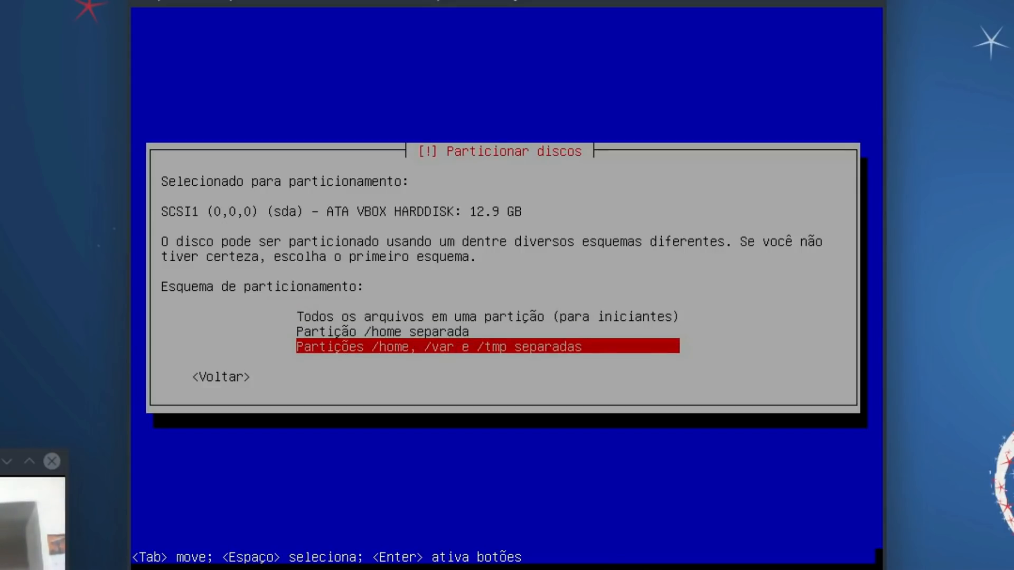
pyautogui.press('Up')
pyautogui.press('Up')
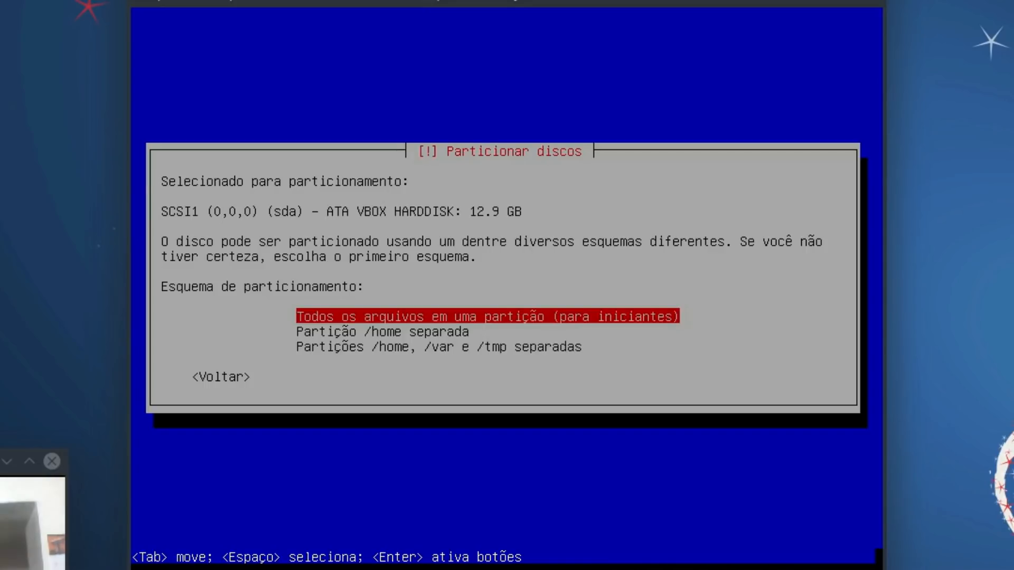
# Step: Accept all files in one partition, review the 10.7 GB ext4 root and 2.1 GB swap, and finish partitioning
pyautogui.press('Return')
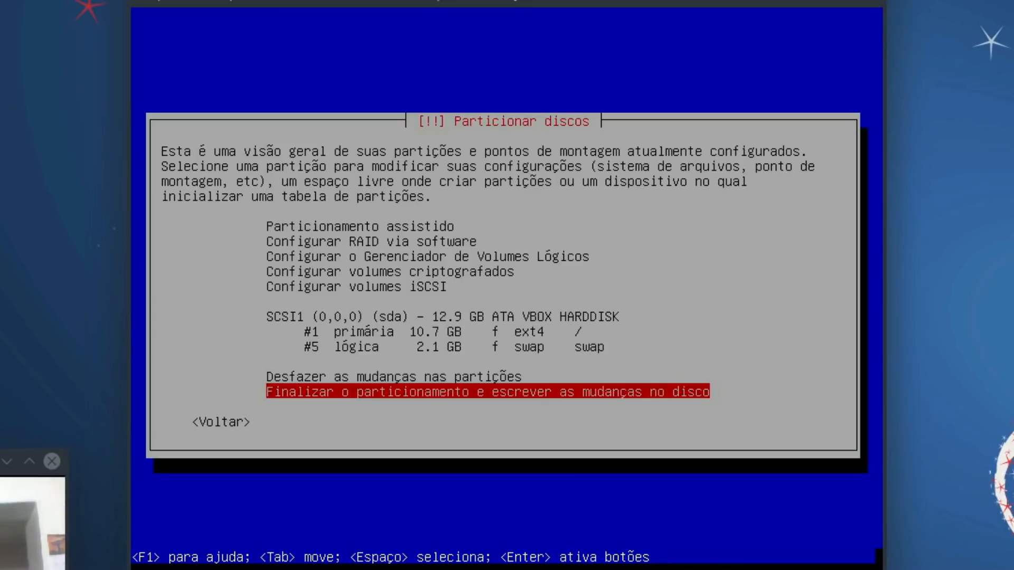
pyautogui.press('Up')
pyautogui.press('Up')
pyautogui.press('Up')
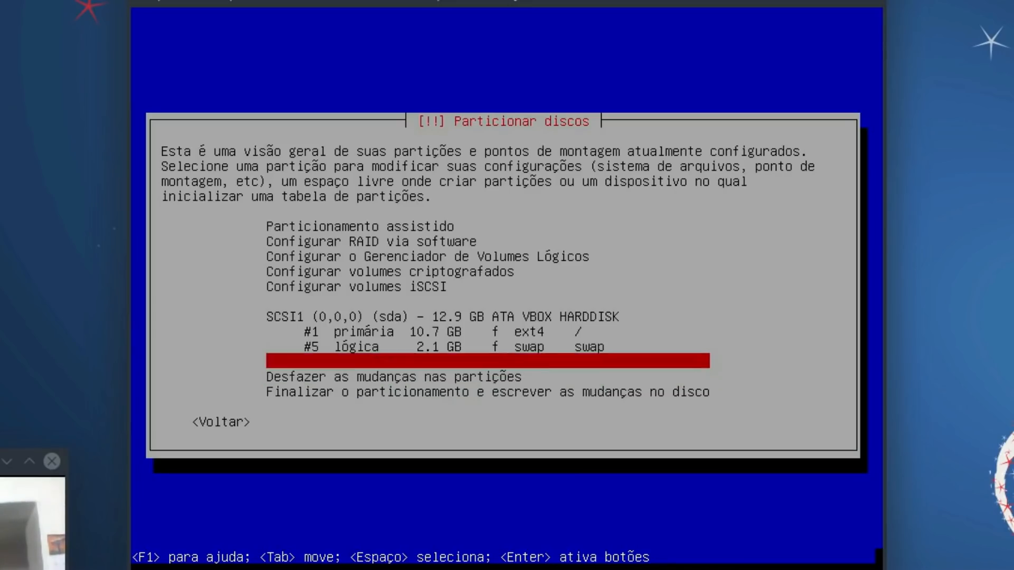
pyautogui.press('Up')
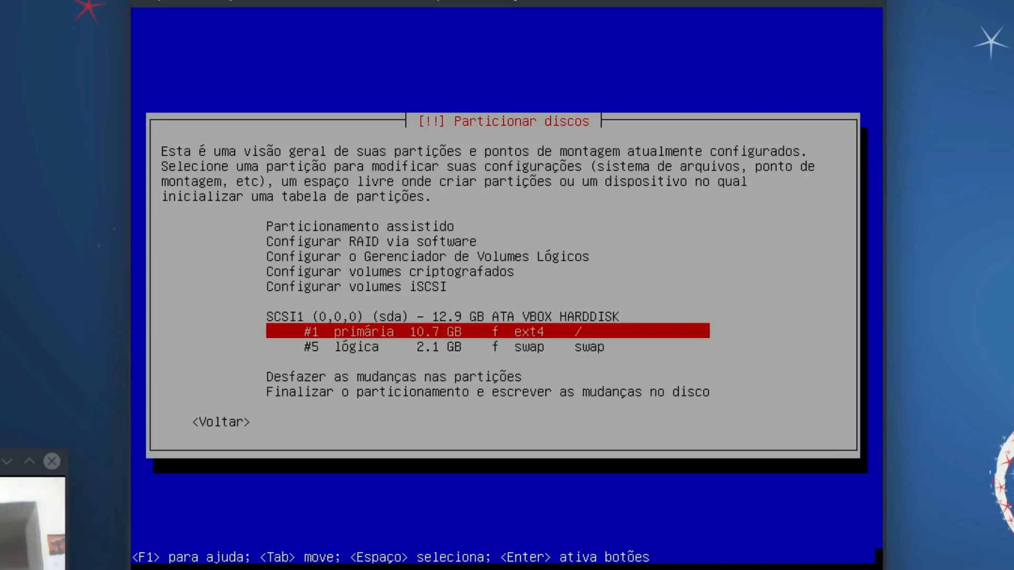
pyautogui.press('Down')
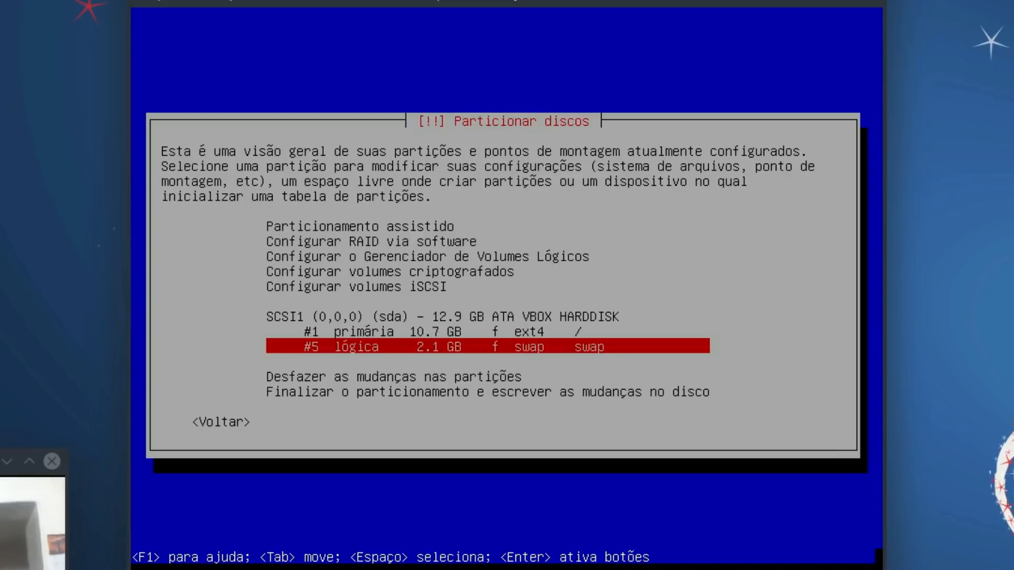
pyautogui.press('Down')
pyautogui.press('Down')
pyautogui.press('Down')
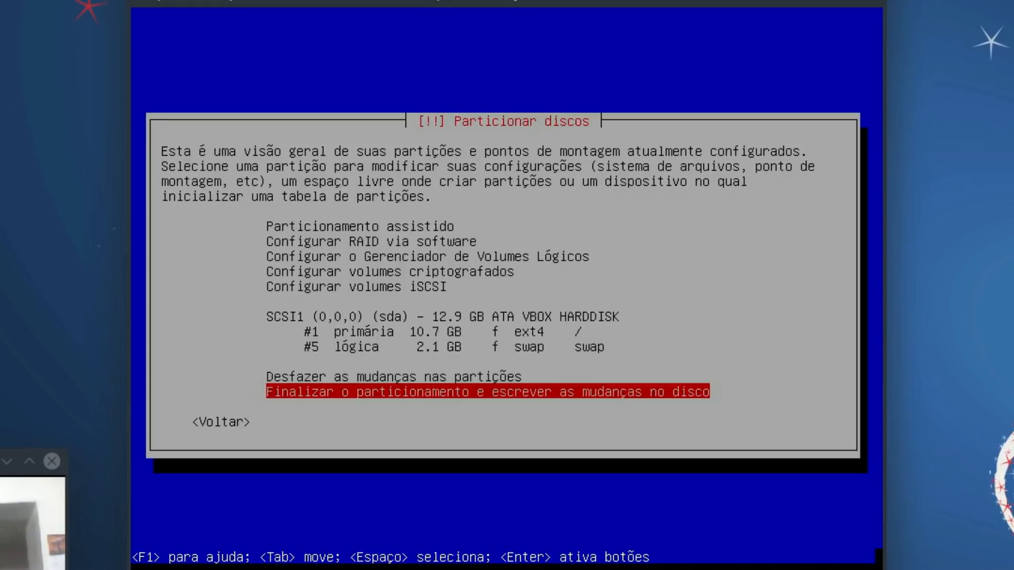
pyautogui.press('Return')
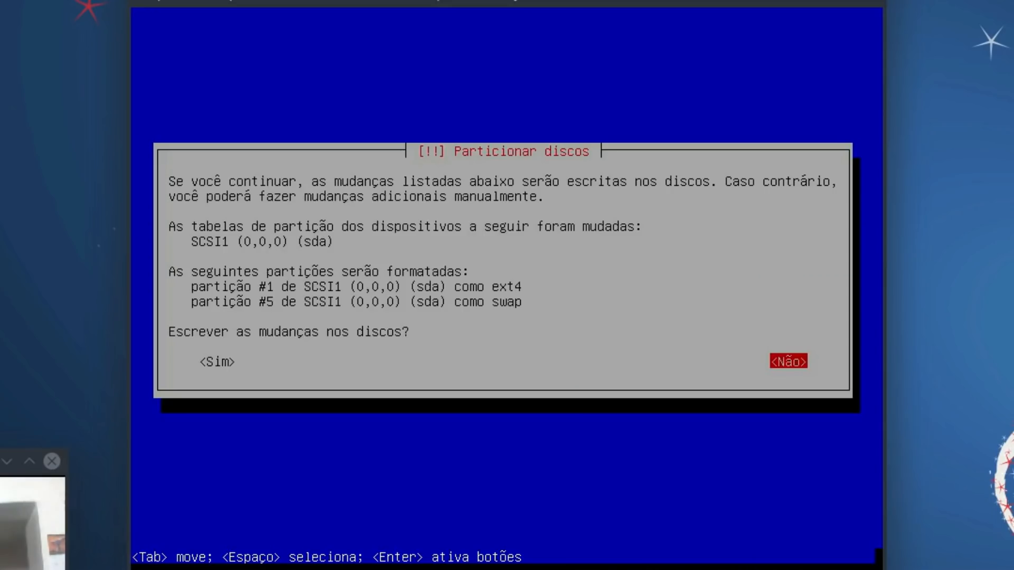
# Step: Answer Sim to write the partition changes to disk
pyautogui.press('Left')
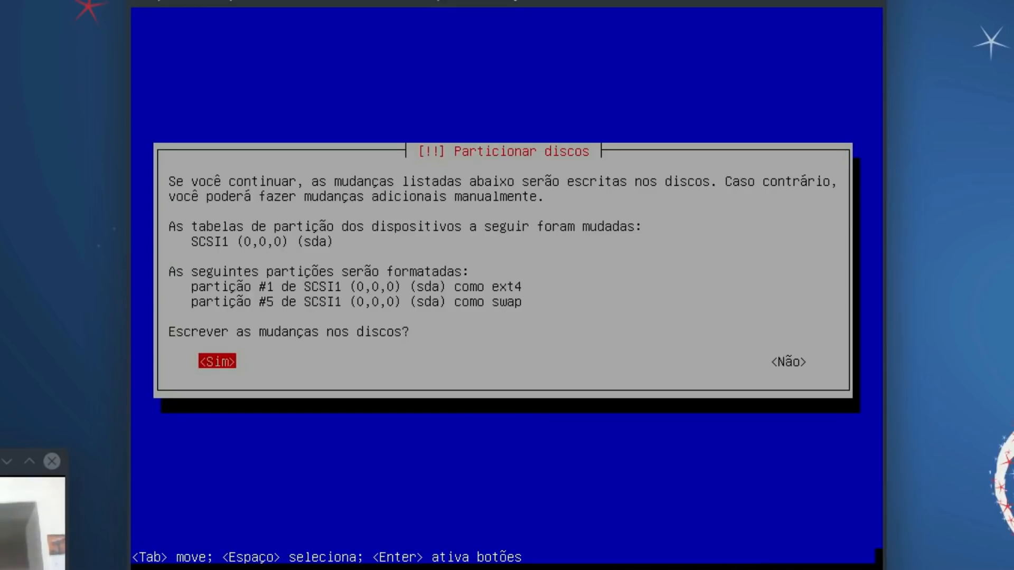
pyautogui.press('Return')
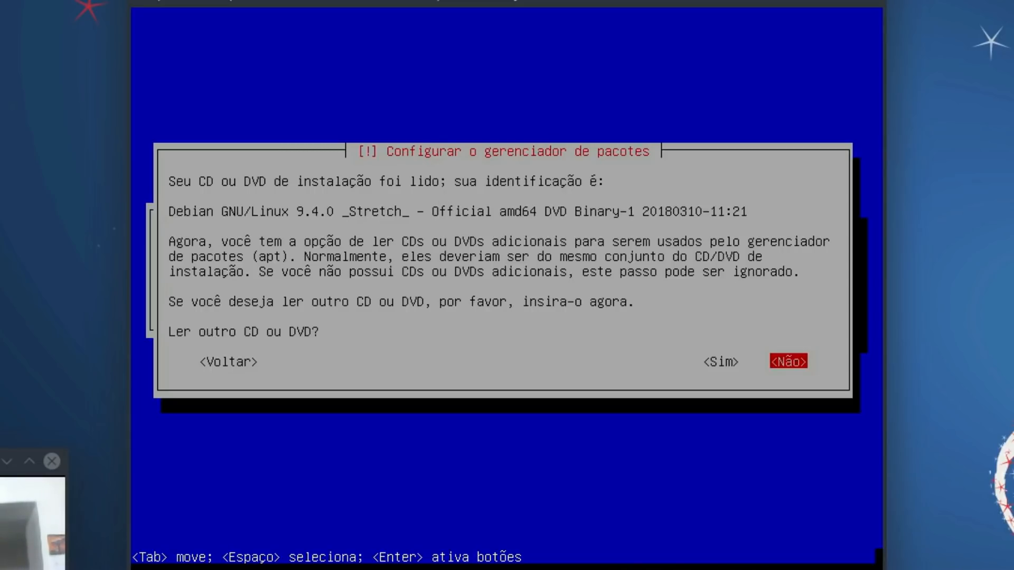
# Step: Decline scanning another CD/DVD and choose to use a network mirror
pyautogui.press('Return')
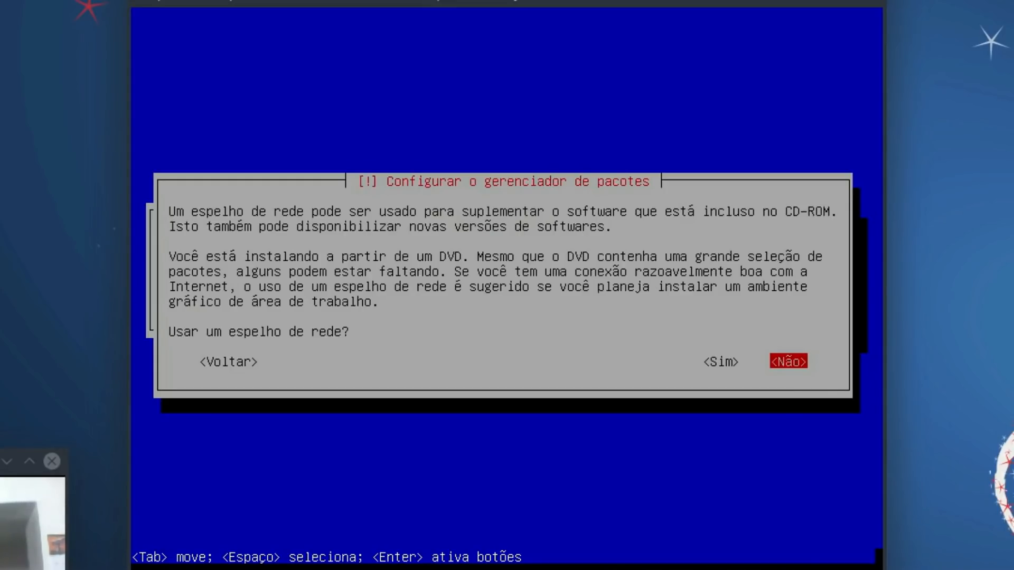
pyautogui.press('Left')
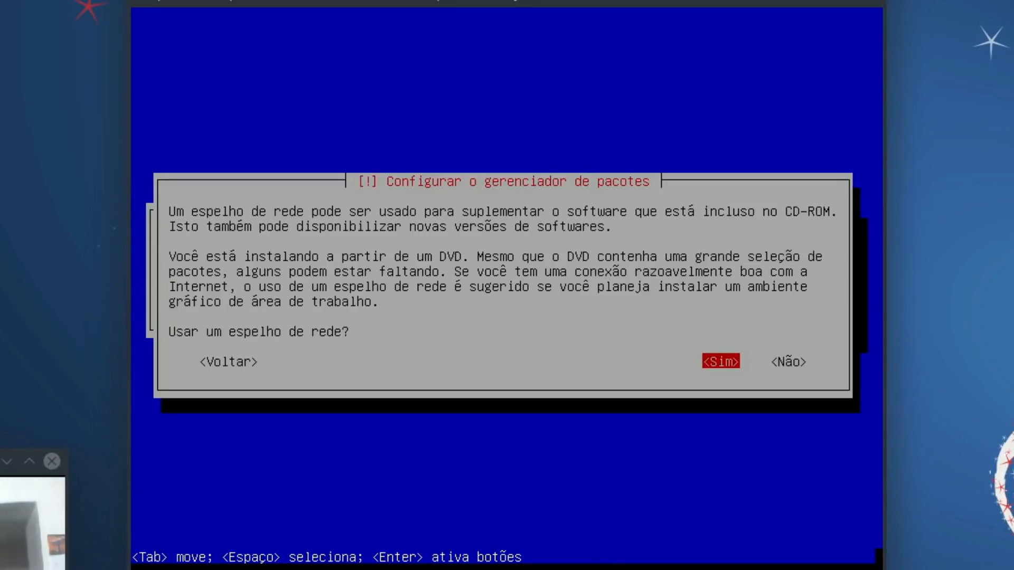
pyautogui.press('Return')
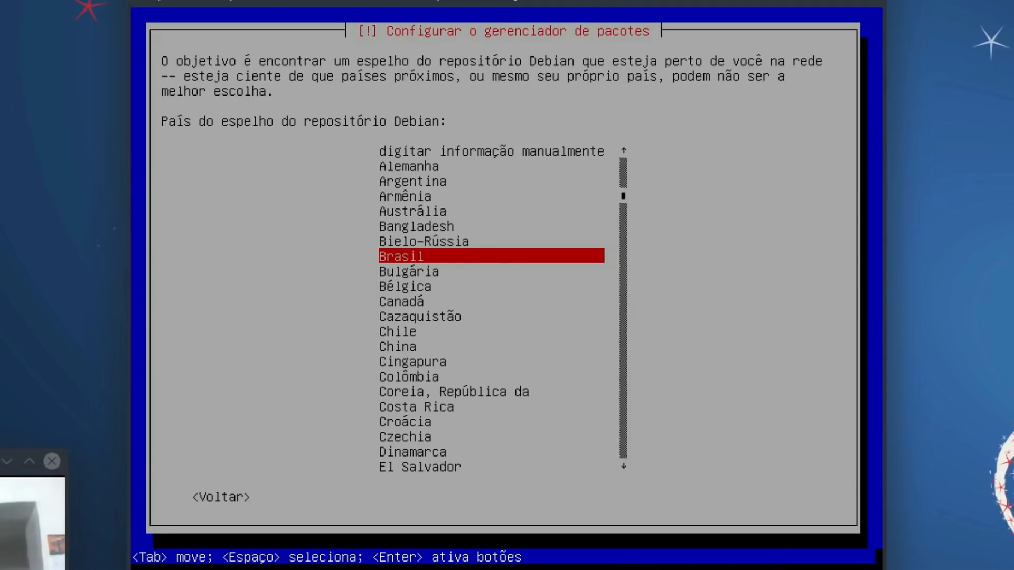
# Step: Pick the Brasil mirror ftp.br.debian.org and leave the HTTP proxy blank
pyautogui.press('Return')
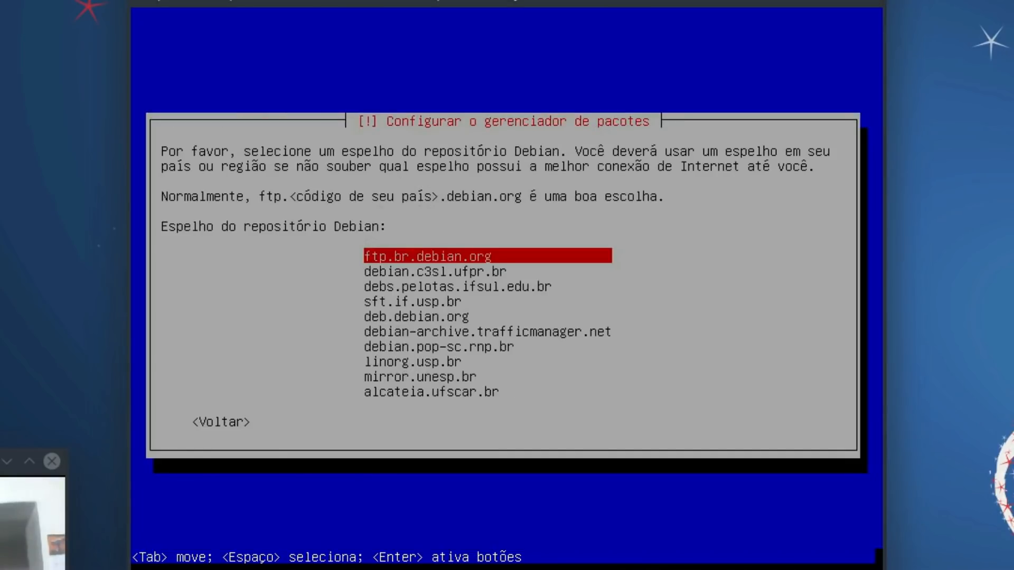
pyautogui.press('Return')
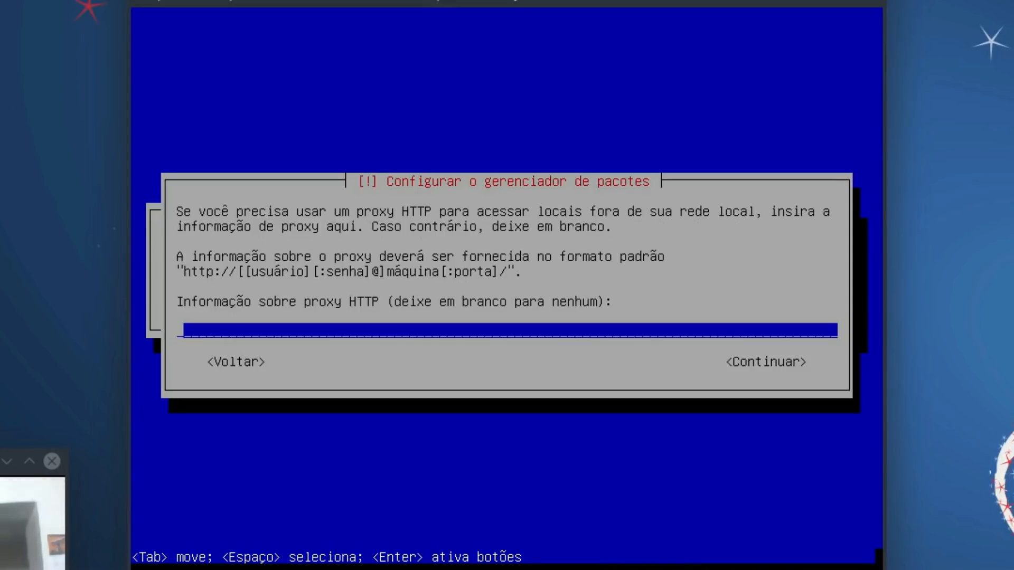
pyautogui.press('Return')
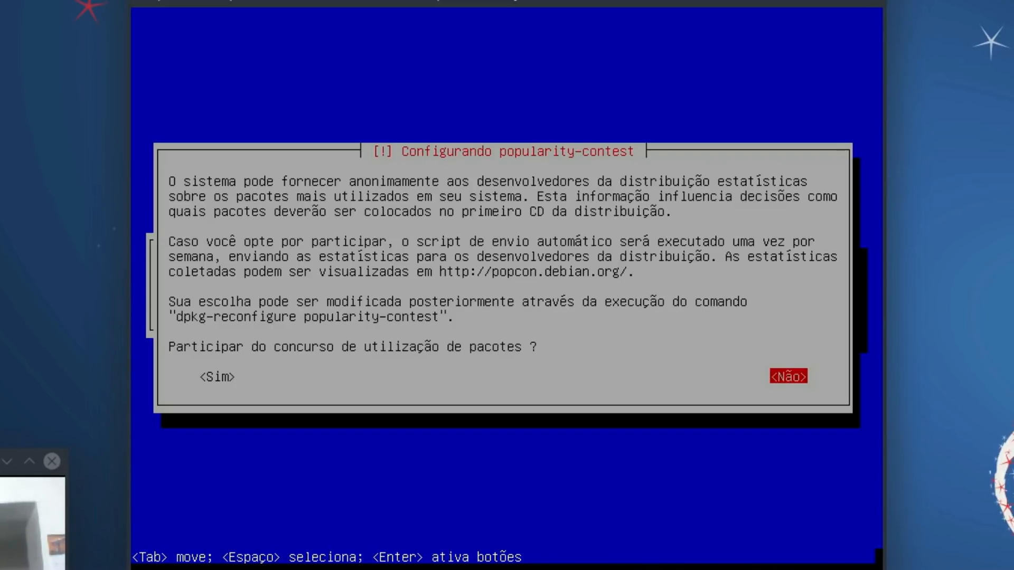
# Step: Answer Não to joining the package popularity-contest survey
pyautogui.press('Return')
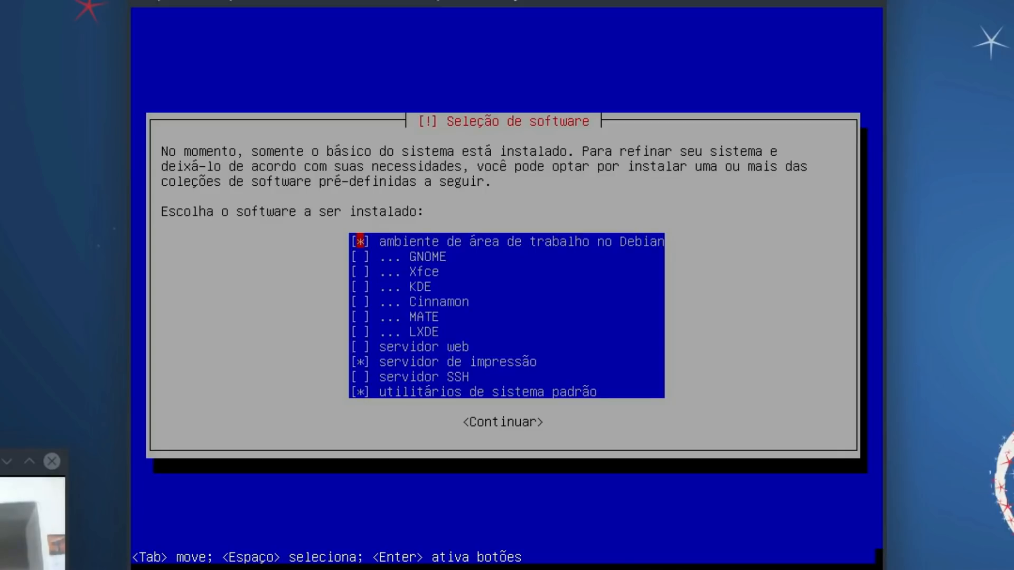
# Step: Tick Xfce, untick the print server, and continue to install the selected collections
pyautogui.press('Down')
pyautogui.press('Up')
pyautogui.press('Down')
pyautogui.press('Down')
pyautogui.press('Down')
pyautogui.press('Down')
pyautogui.press('Down')
pyautogui.press('Down')
pyautogui.press('Up')
pyautogui.press('Up')
pyautogui.press('Up')
pyautogui.press('Up')
pyautogui.press('space')
pyautogui.press('Down')
pyautogui.press('Down')
pyautogui.press('Down')
pyautogui.press('Down')
pyautogui.press('Down')
pyautogui.press('Down')
pyautogui.press('space')
pyautogui.press('Down')
pyautogui.press('Down')
pyautogui.press('Up')
pyautogui.press('Down')
pyautogui.press('Tab')
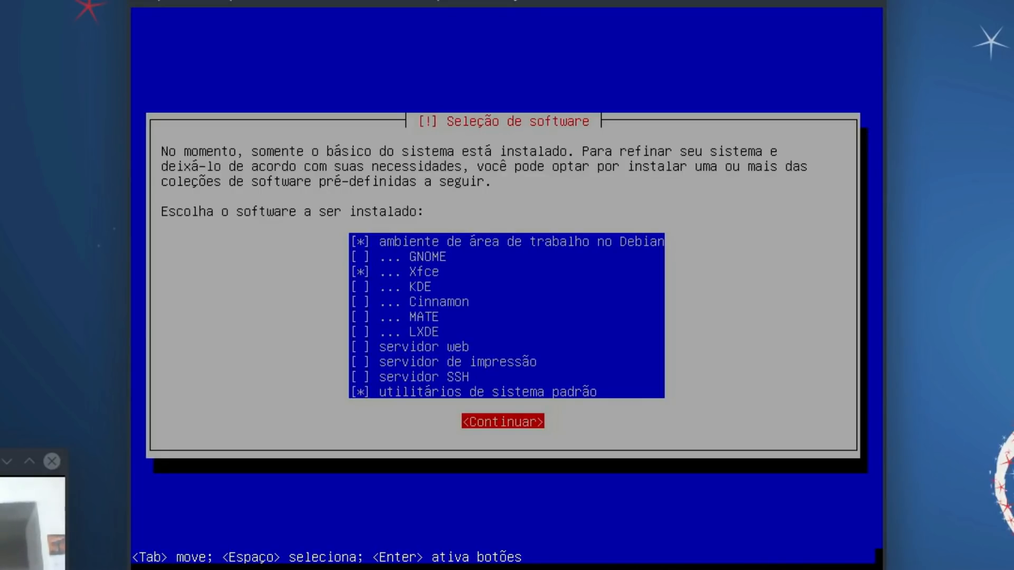
pyautogui.press('Return')
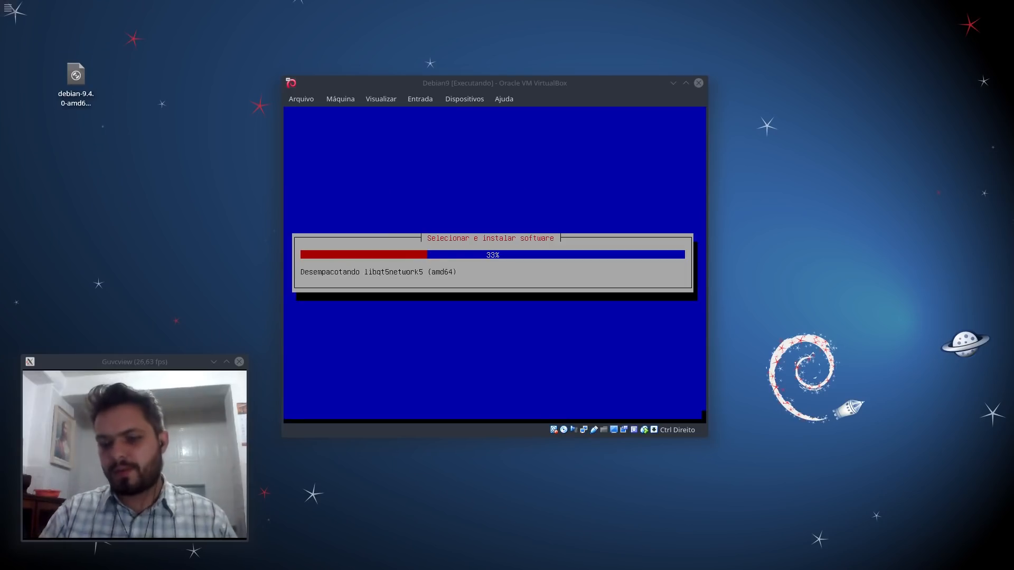
# Step: Place an enlarged Chrome debian.org window beside the VirtualBox window moved up-left
pyautogui.moveTo(1013, 232); pyautogui.dragTo(459, 144)
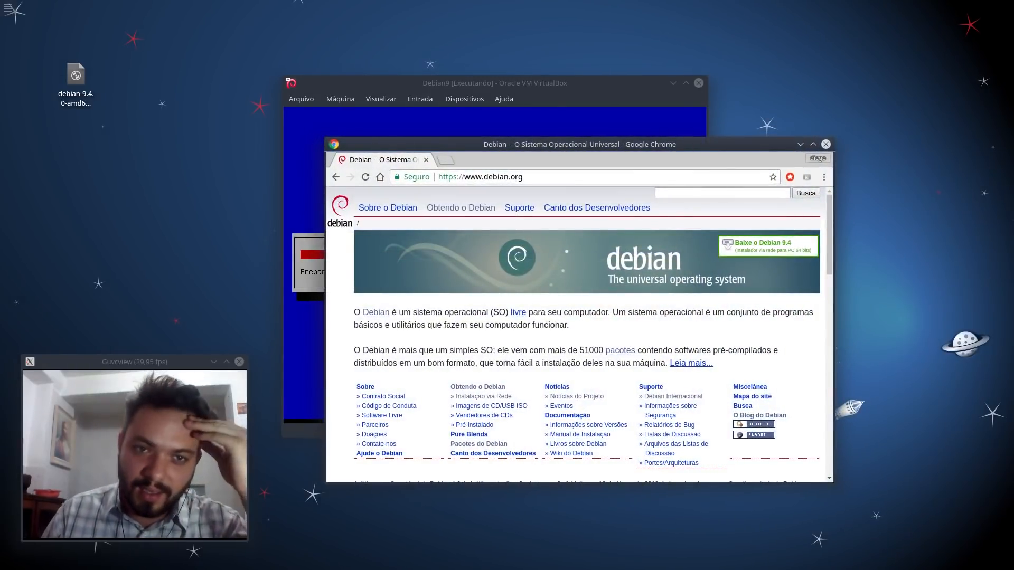
pyautogui.moveTo(364, 82); pyautogui.dragTo(259, 31)
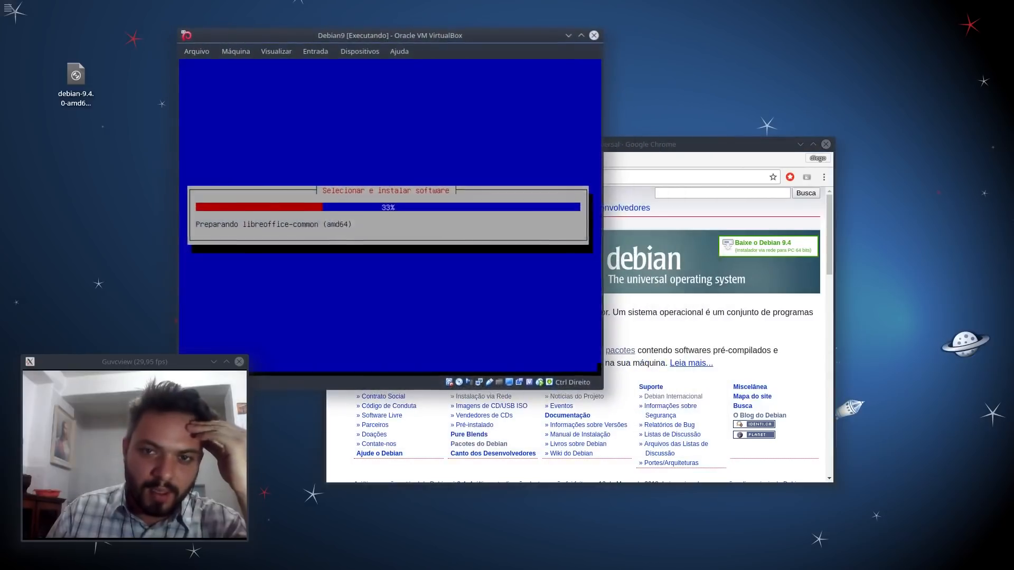
pyautogui.doubleClick(623, 145)
pyautogui.doubleClick(597, 8)
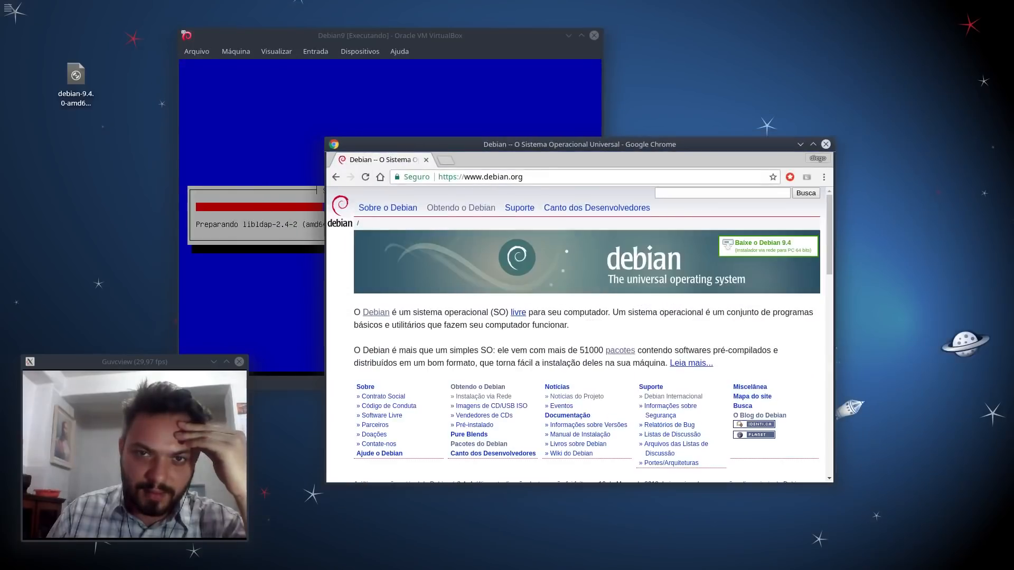
pyautogui.moveTo(561, 156); pyautogui.dragTo(528, 92)
pyautogui.moveTo(800, 422); pyautogui.dragTo(913, 538)
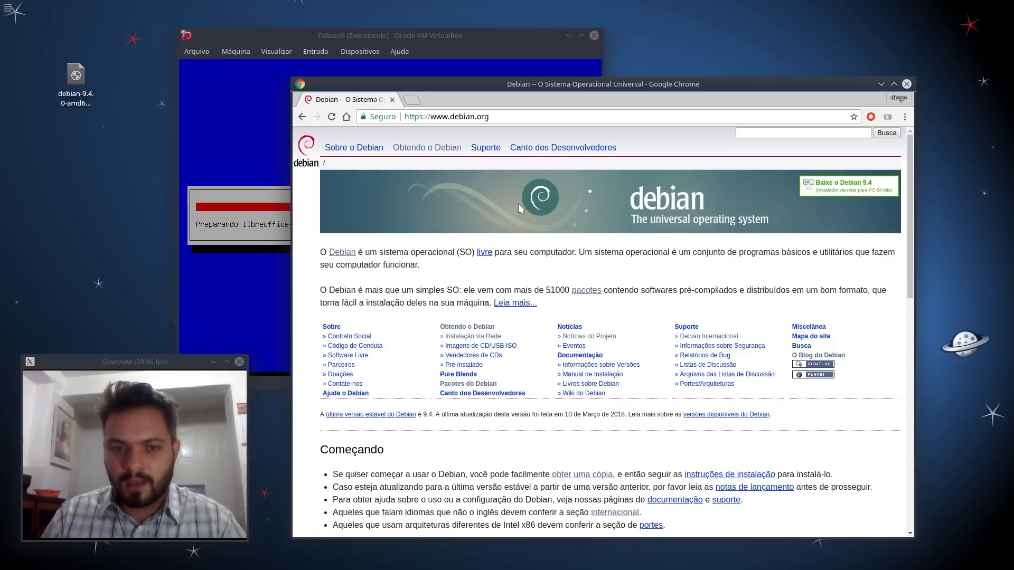
# Step: Open debian.org's Sobre o Debian page and scroll through it to the end
pyautogui.click(353, 148)
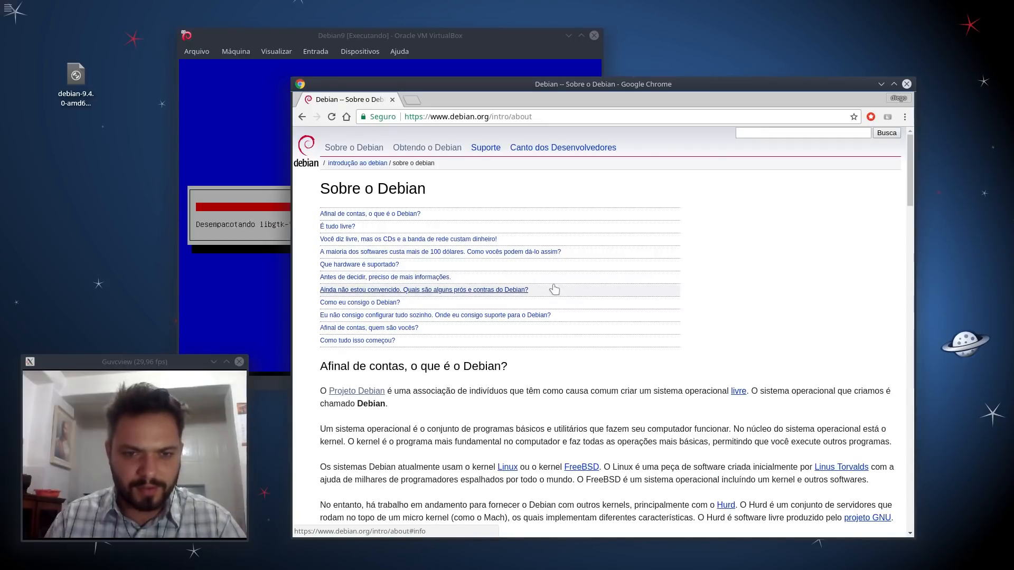
pyautogui.scroll(-5, 554, 289)
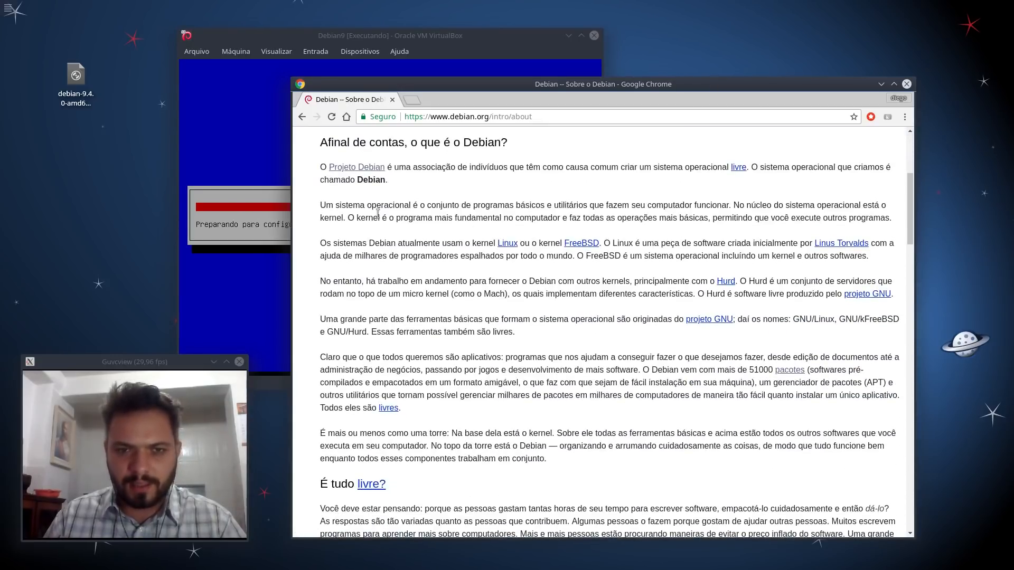
pyautogui.scroll(-3, 520, 354)
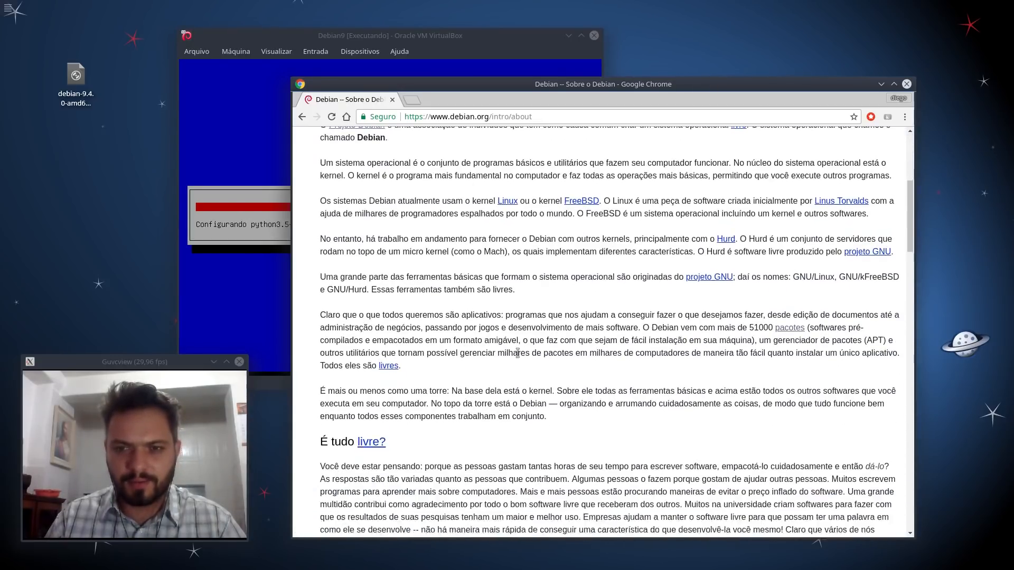
pyautogui.scroll(-12, 519, 356)
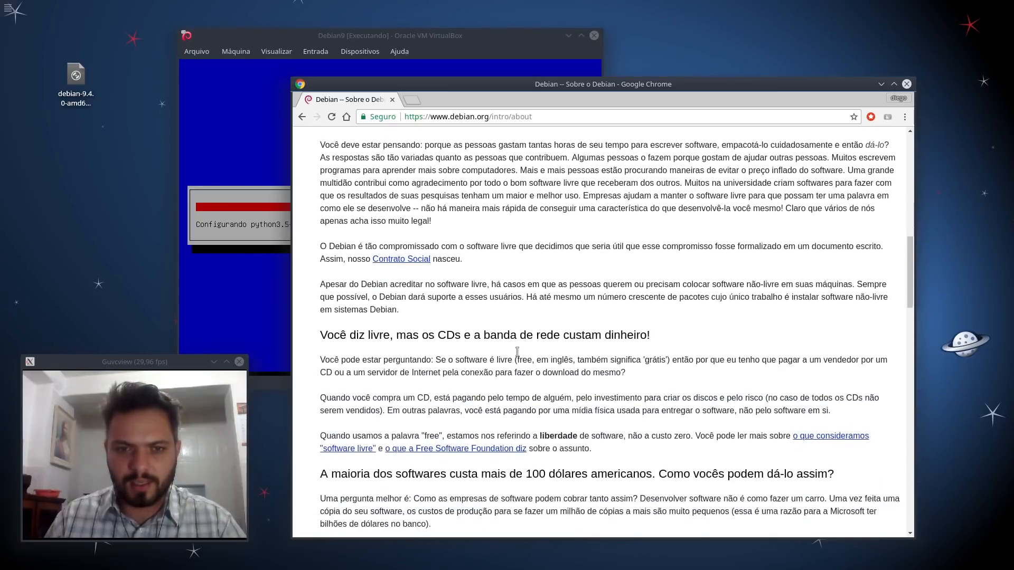
pyautogui.scroll(-10, 516, 351)
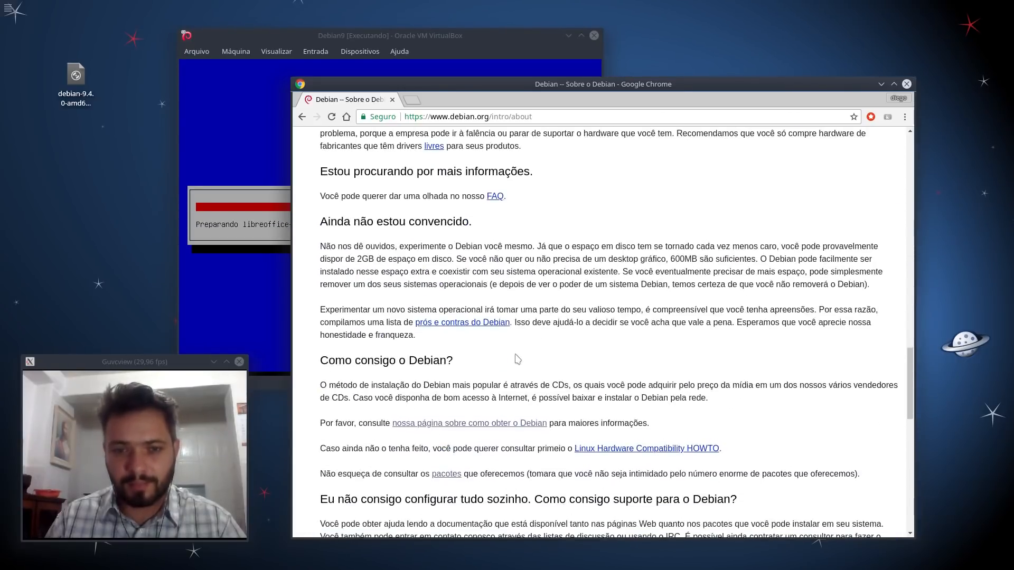
pyautogui.scroll(-10, 517, 359)
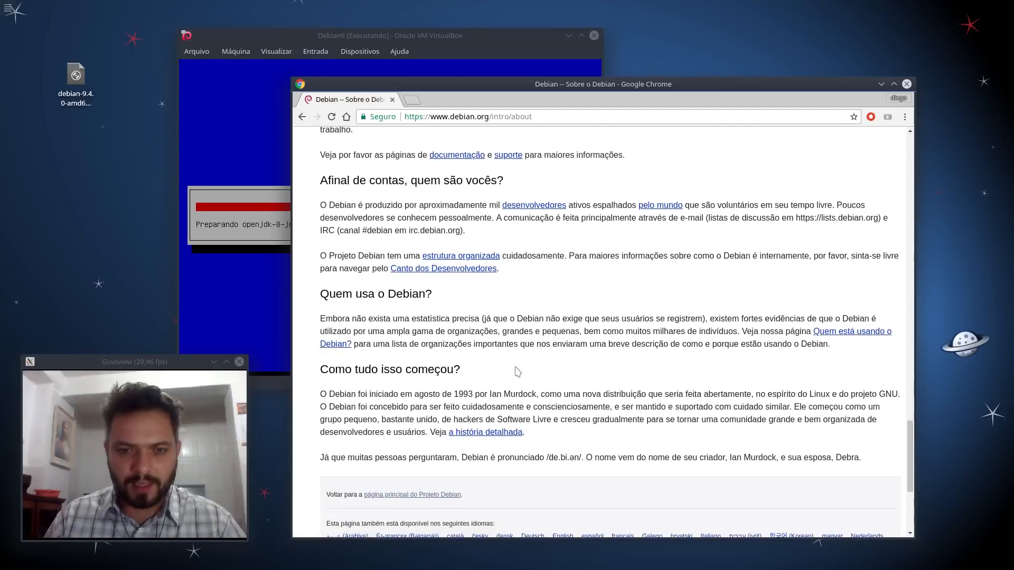
pyautogui.moveTo(908, 493); pyautogui.dragTo(909, 168)
pyautogui.click(583, 112)
# Step: Search 'documentacao debian' and open the Debian -- Documentação result
pyautogui.write('d')
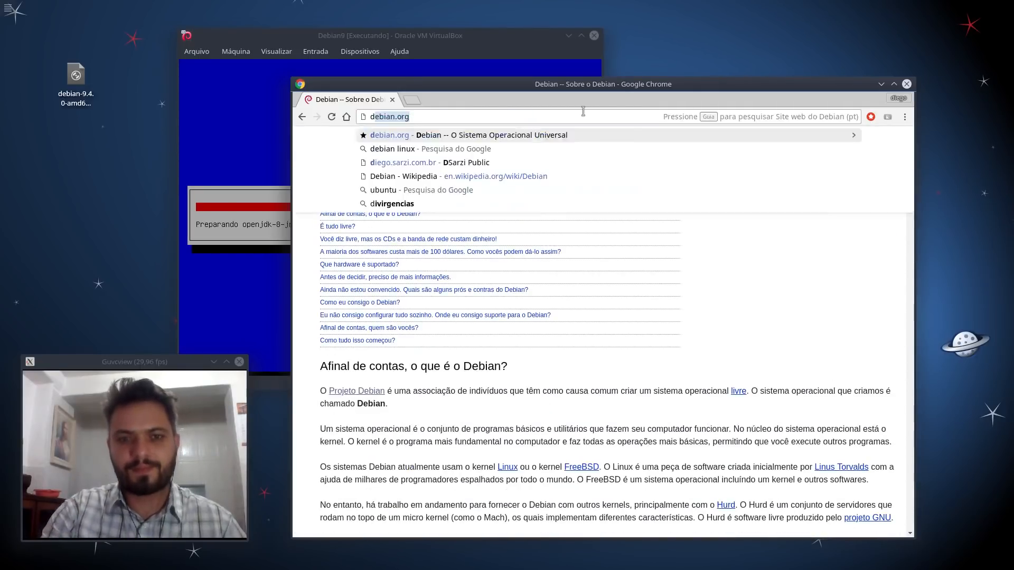
pyautogui.write('ocumentacao debian')
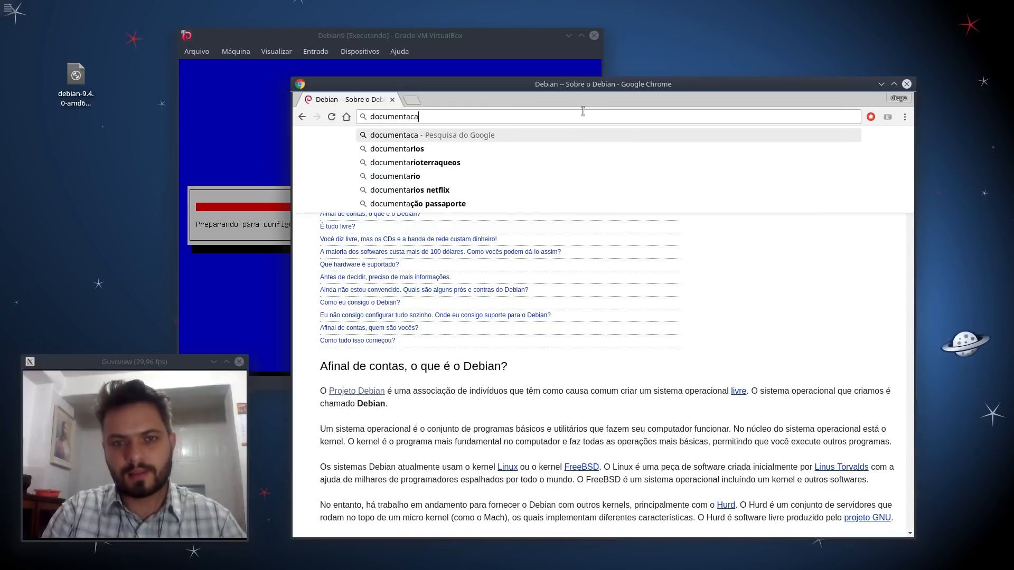
pyautogui.press('Return')
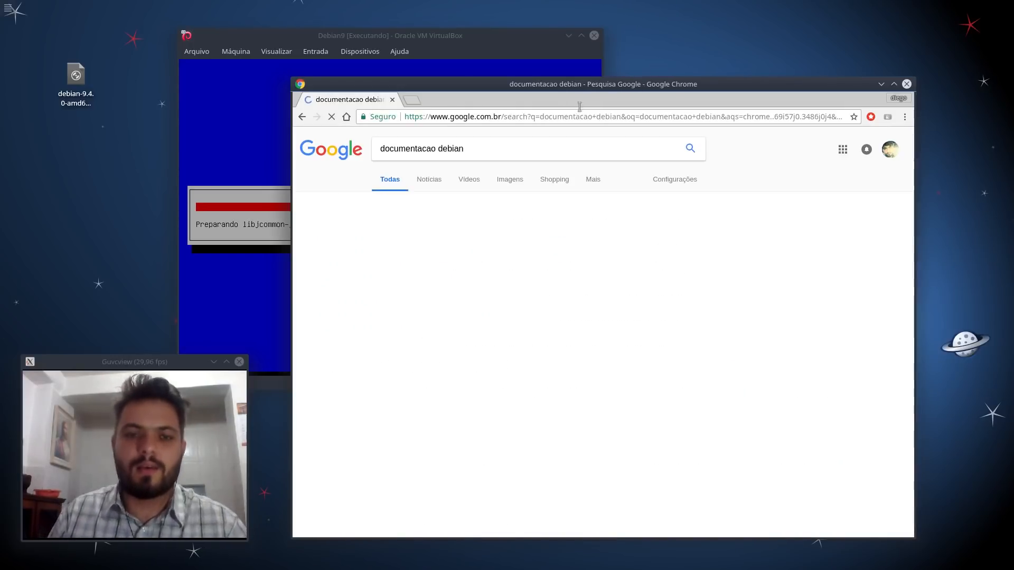
pyautogui.click(455, 228)
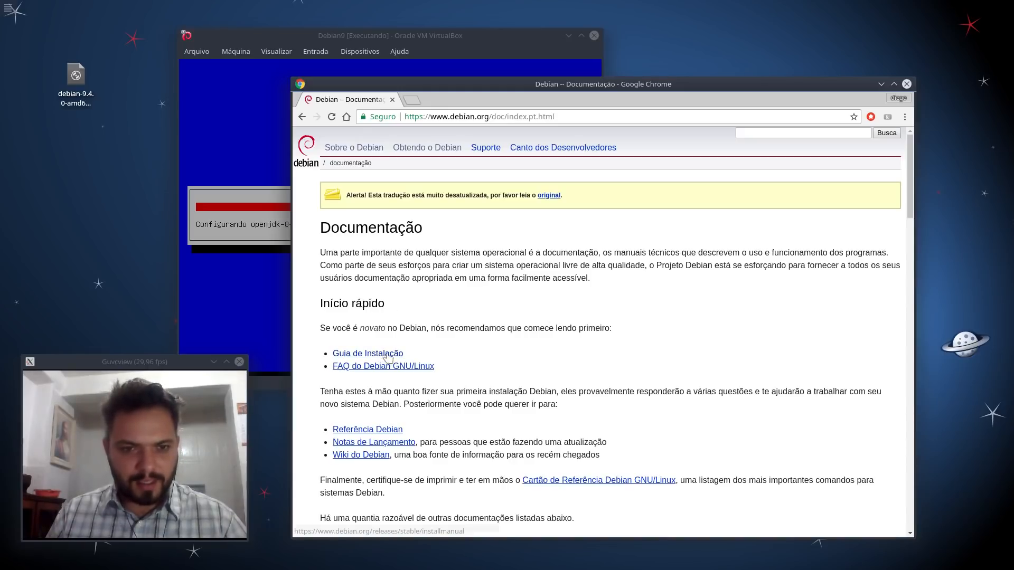
# Step: Browse the Documentação page and open the Guia de Instalação
pyautogui.scroll(-2, 581, 359)
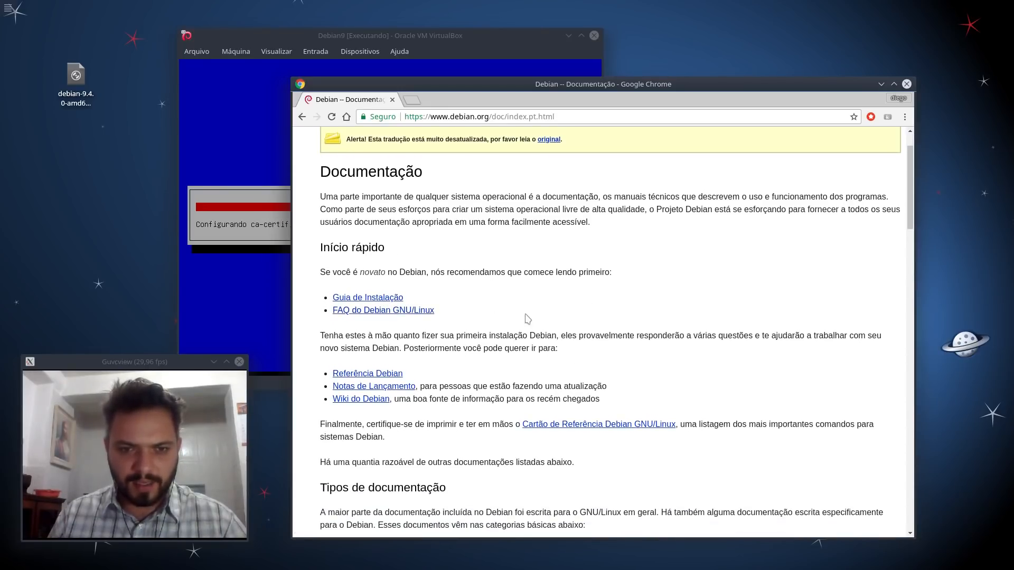
pyautogui.scroll(-3, 528, 318)
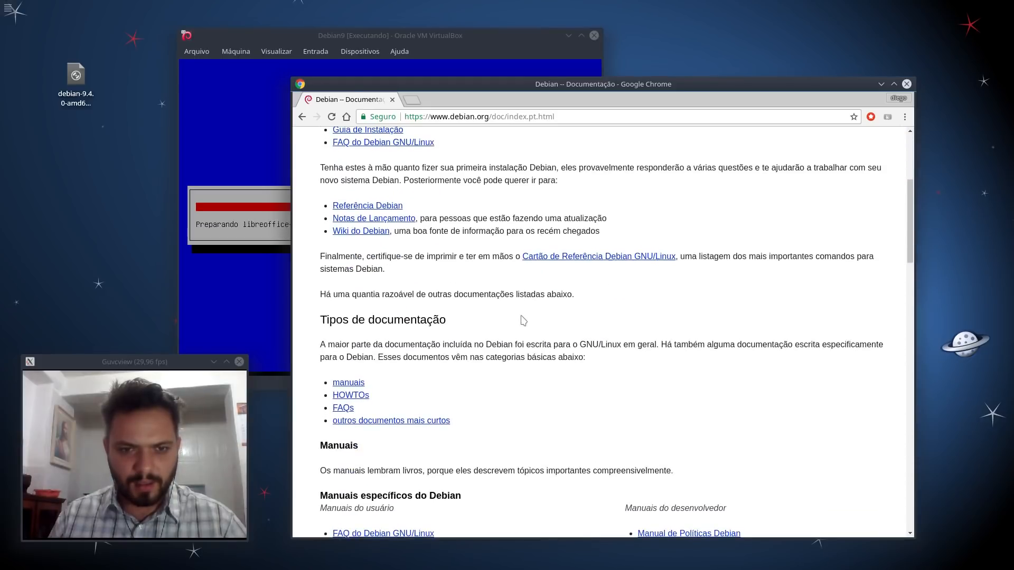
pyautogui.scroll(-3, 522, 321)
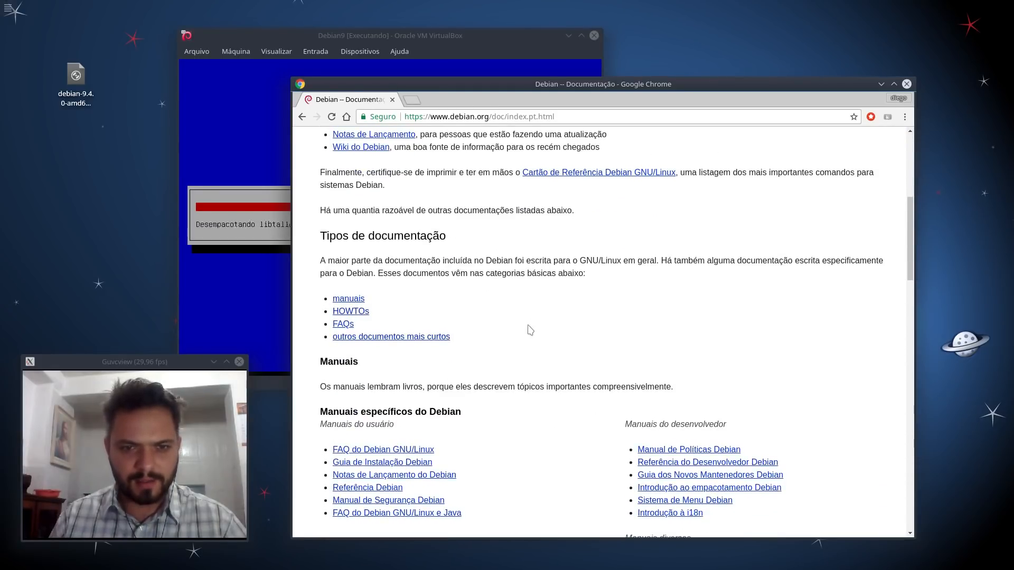
pyautogui.scroll(9, 531, 327)
pyautogui.scroll(1, 537, 326)
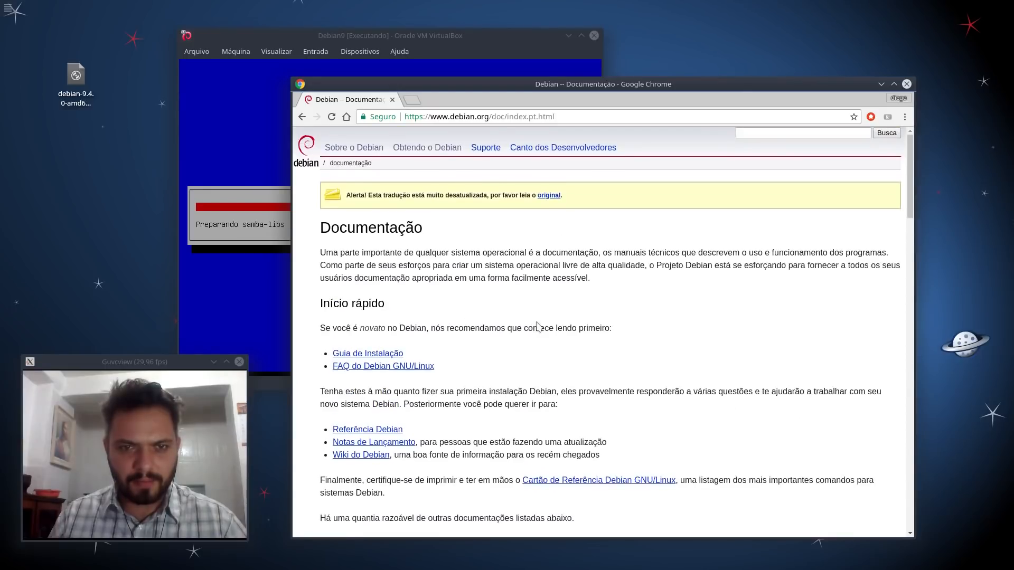
pyautogui.click(370, 354)
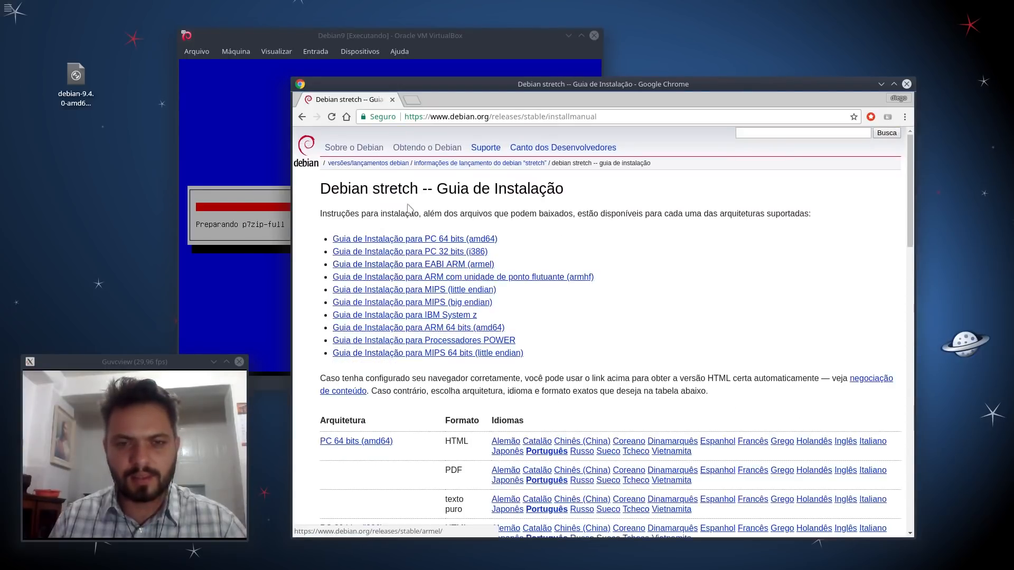
# Step: Open the PC 64 bits (amd64) installation guide and scroll through its contents
pyautogui.click(364, 240)
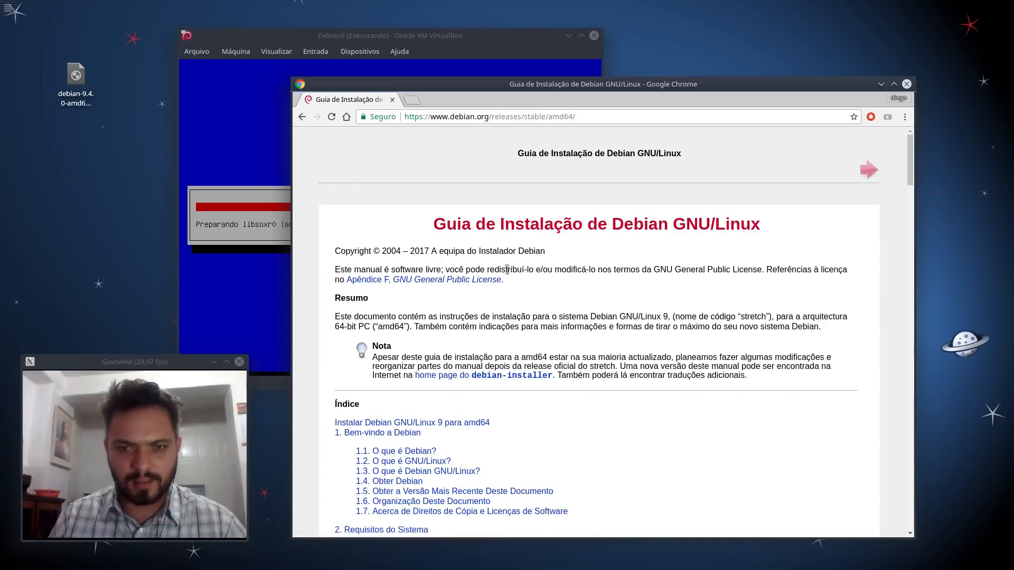
pyautogui.scroll(-4, 507, 269)
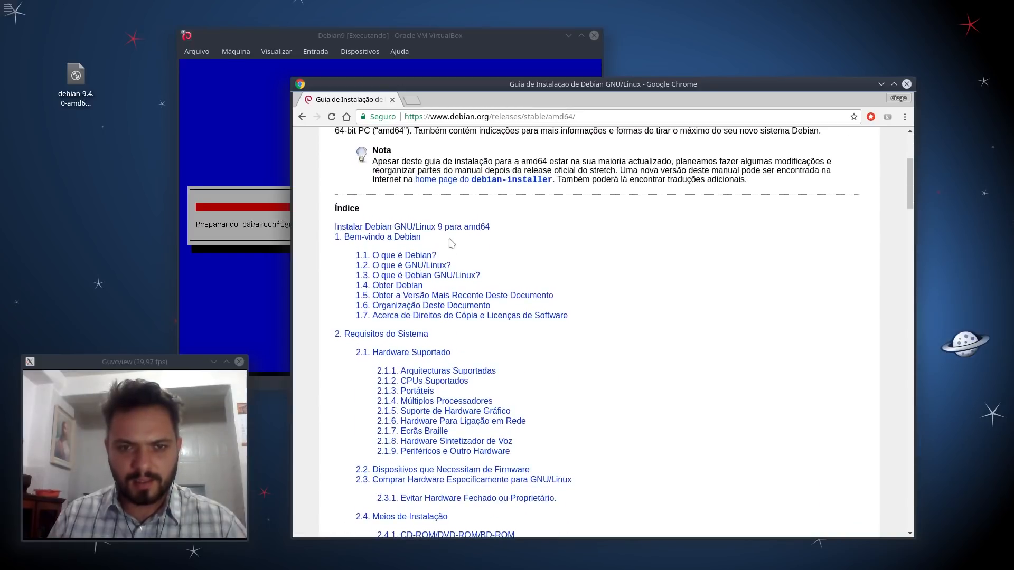
pyautogui.scroll(-3, 581, 264)
pyautogui.scroll(-20, 575, 260)
pyautogui.scroll(-12, 573, 263)
pyautogui.scroll(-15, 574, 263)
pyautogui.scroll(-7, 570, 260)
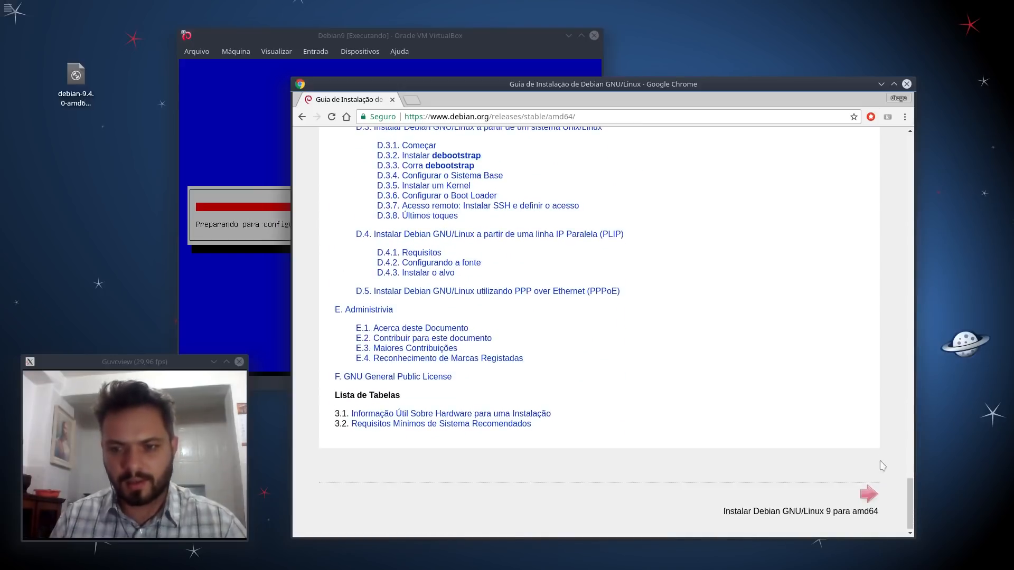
# Step: Finish skimming the guide's contents and raise the VirtualBox window, moved up-left
pyautogui.moveTo(908, 498); pyautogui.dragTo(864, 169)
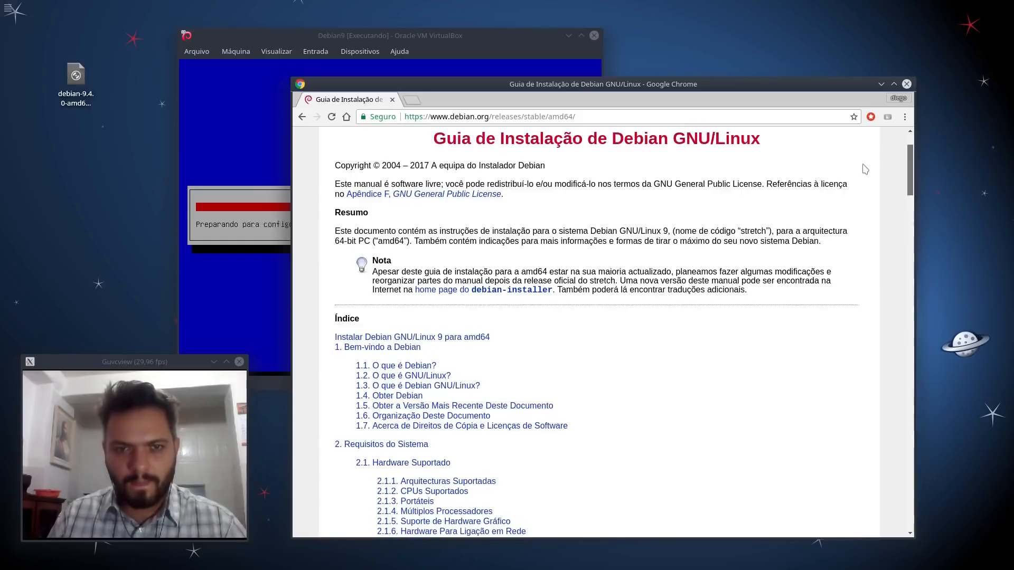
pyautogui.scroll(2, 865, 169)
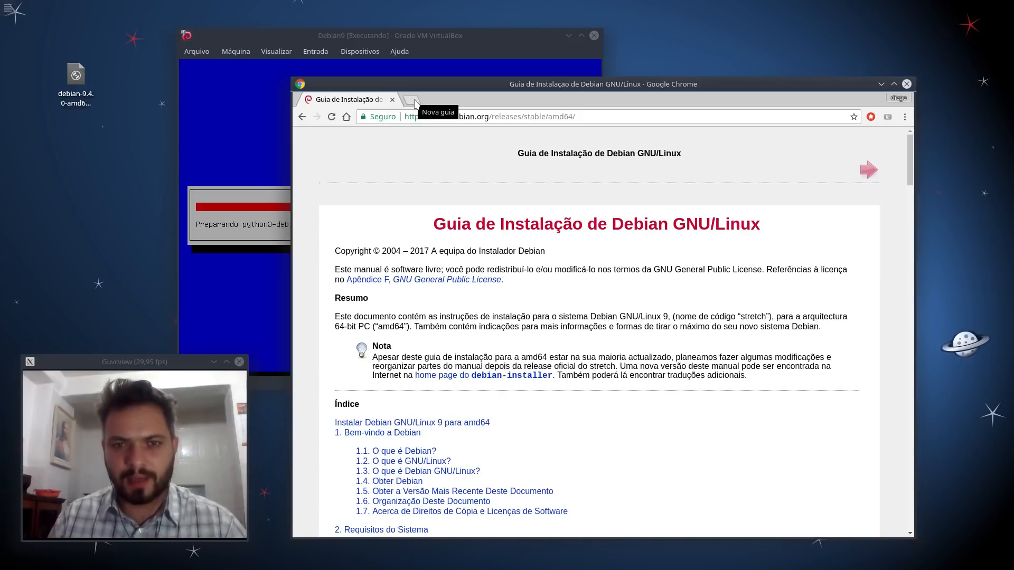
pyautogui.scroll(-2, 556, 349)
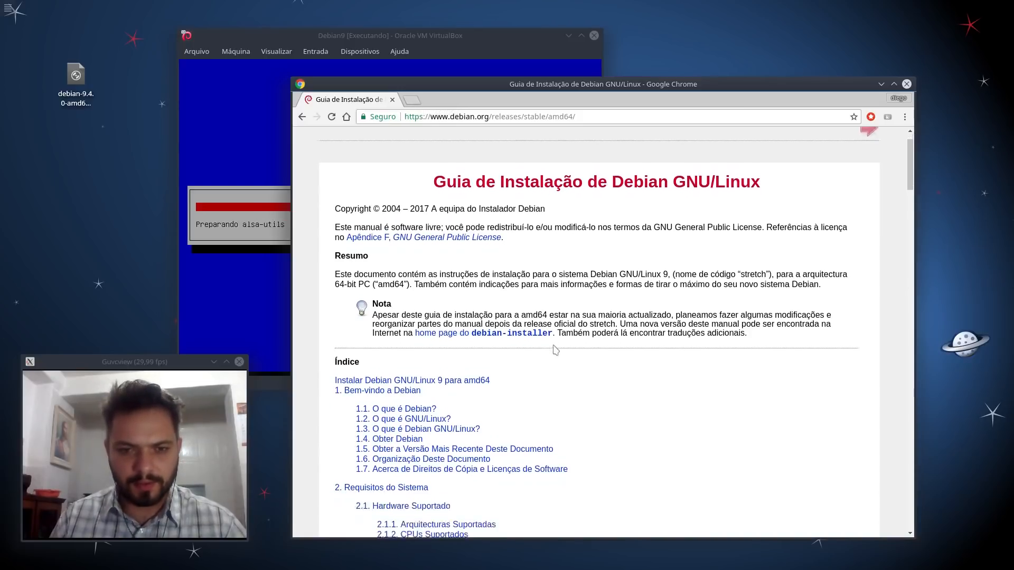
pyautogui.scroll(-2, 549, 343)
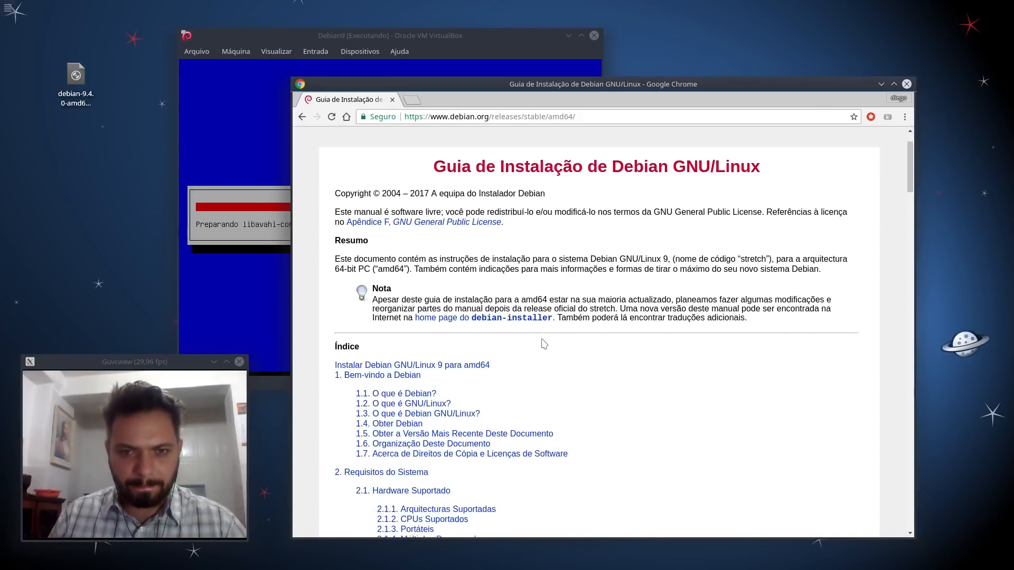
pyautogui.scroll(-5, 570, 301)
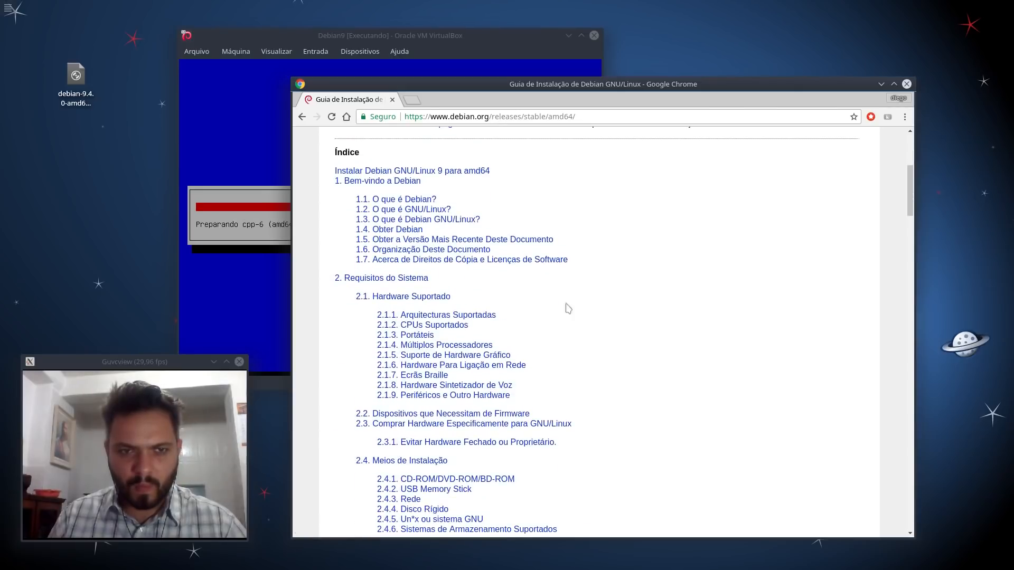
pyautogui.moveTo(417, 37); pyautogui.dragTo(364, 9)
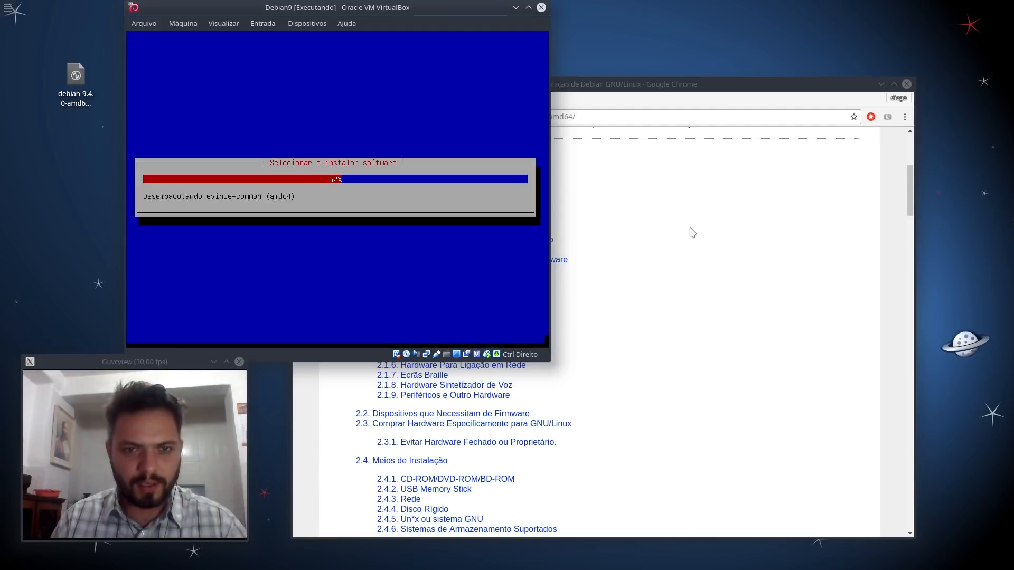
# Step: Bring Chrome forward and go back through the guide list to the Documentação page
pyautogui.click(674, 226)
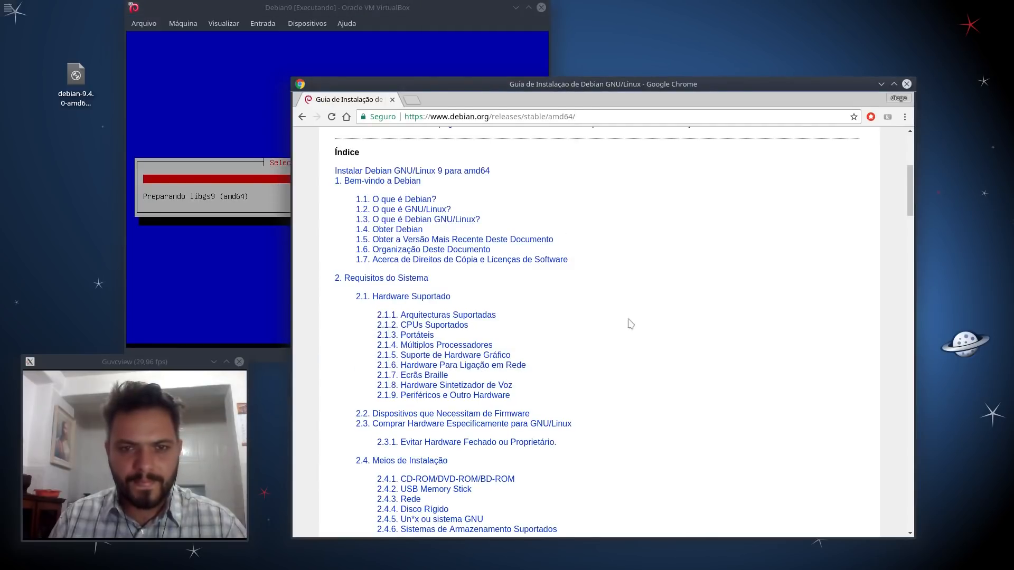
pyautogui.scroll(5, 631, 324)
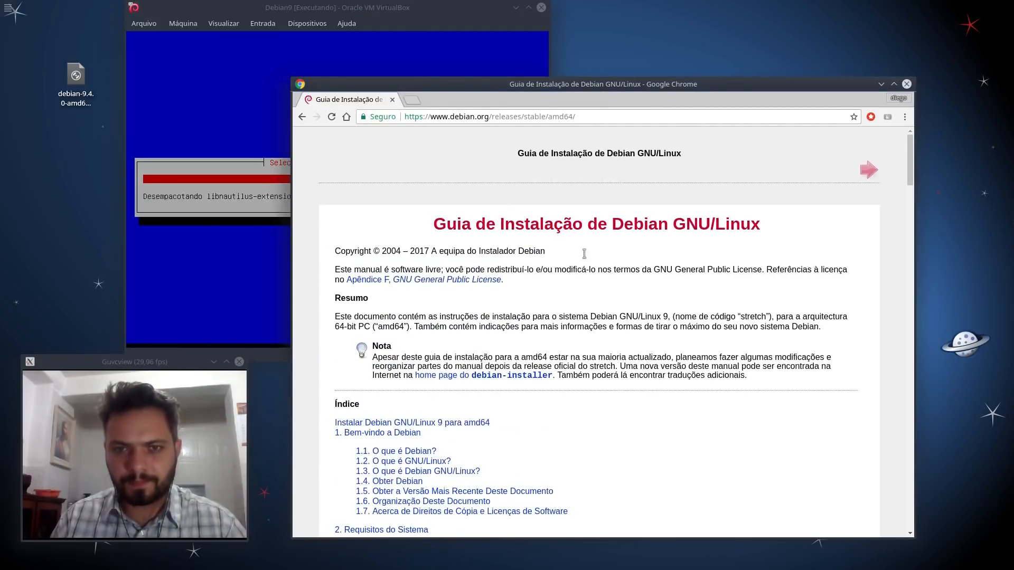
pyautogui.click(301, 116)
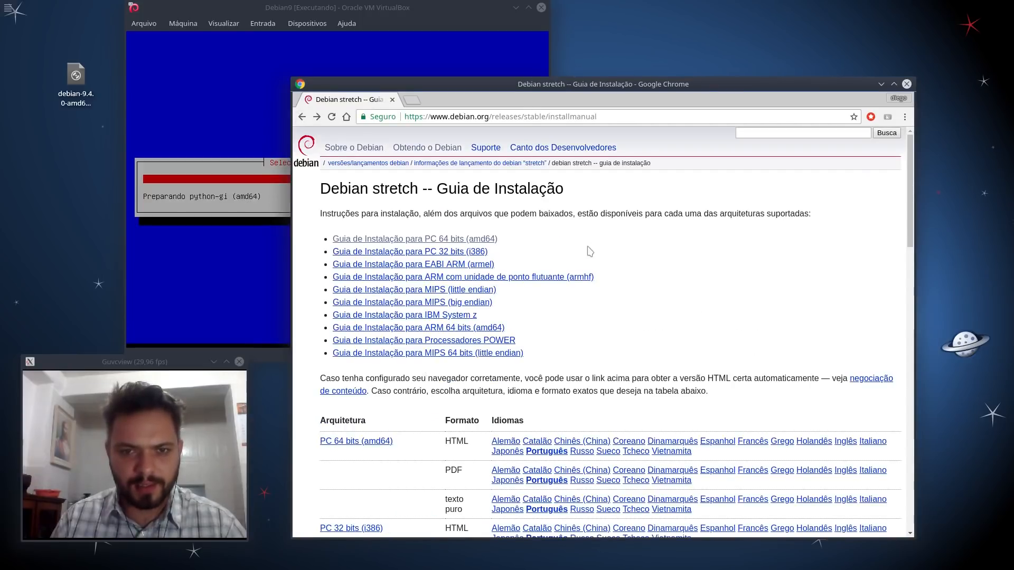
pyautogui.scroll(-3, 589, 219)
pyautogui.click(302, 118)
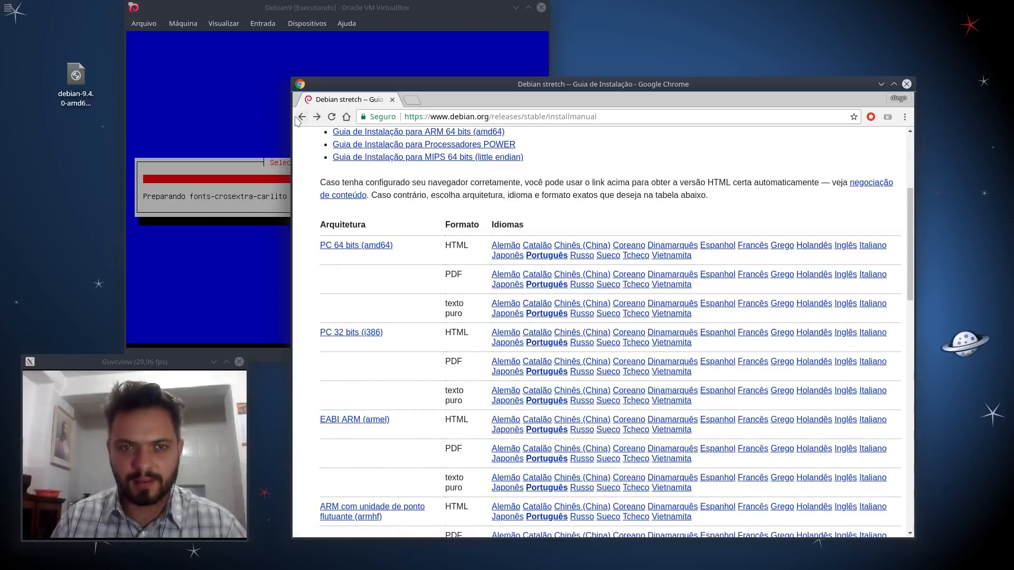
pyautogui.click(302, 117)
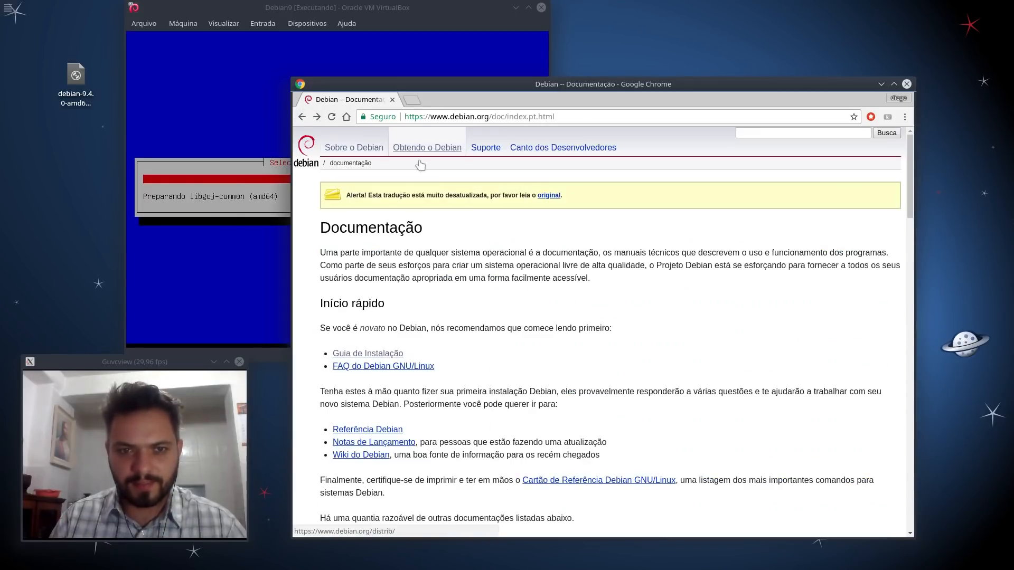
pyautogui.scroll(-1, 538, 274)
# Step: Open the Debian GNU/Linux FAQ and skim its contents
pyautogui.click(389, 338)
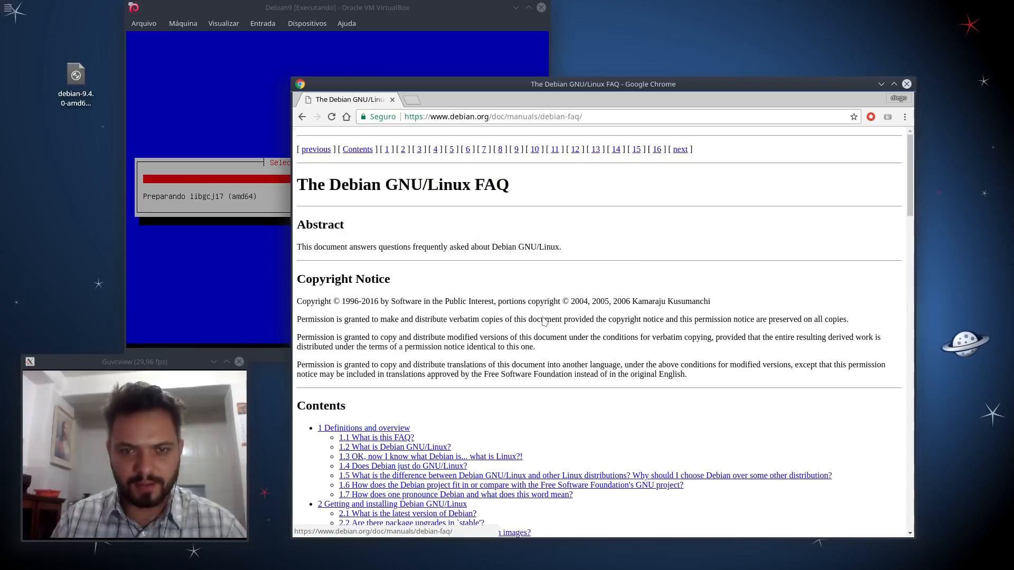
pyautogui.scroll(-3, 610, 259)
pyautogui.scroll(-3, 606, 240)
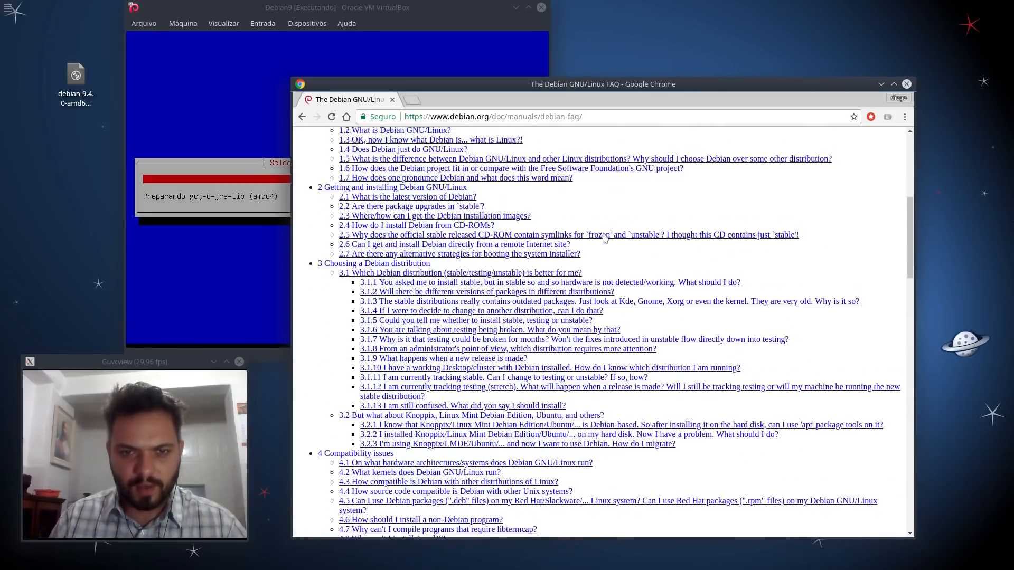
pyautogui.scroll(-15, 605, 238)
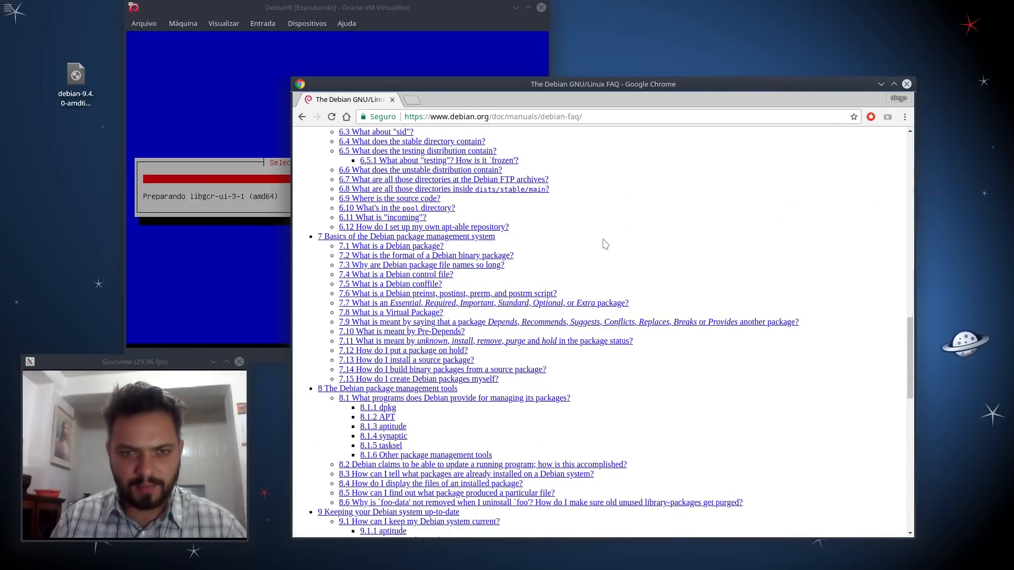
pyautogui.scroll(-10, 606, 242)
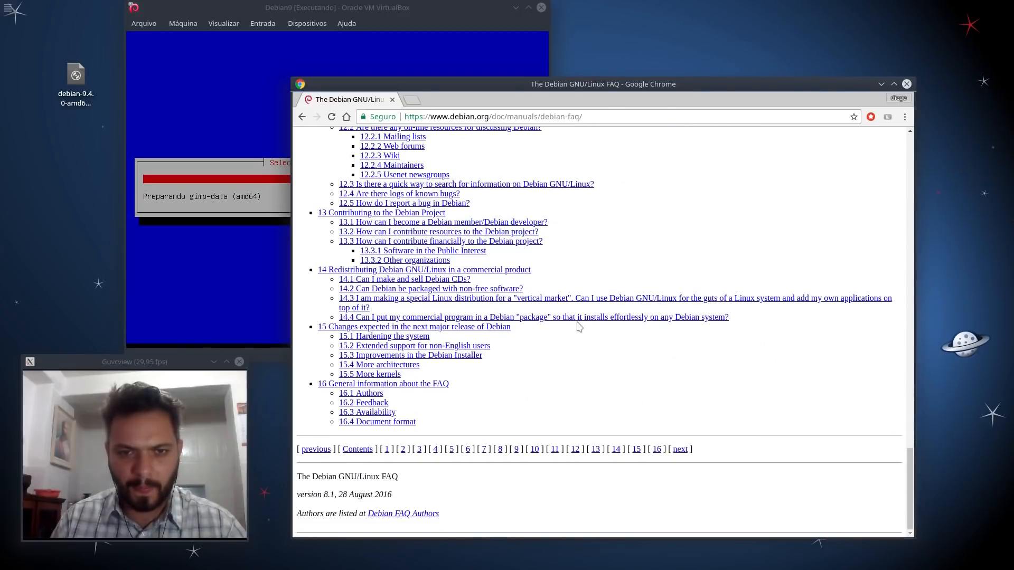
# Step: Return to the Documentação page and open the Notas de Lançamento
pyautogui.click(302, 116)
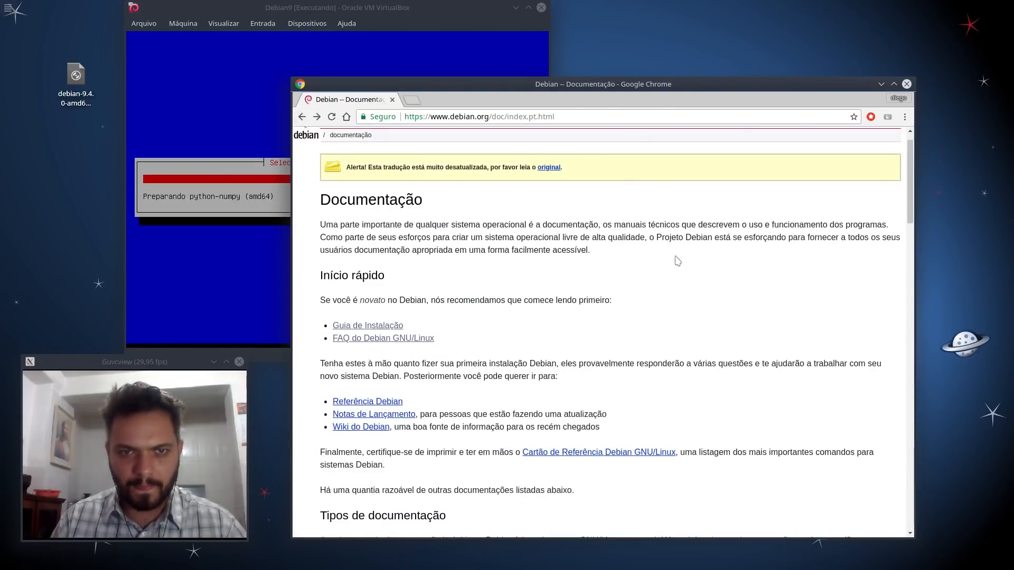
pyautogui.scroll(-5, 549, 300)
pyautogui.scroll(-3, 466, 251)
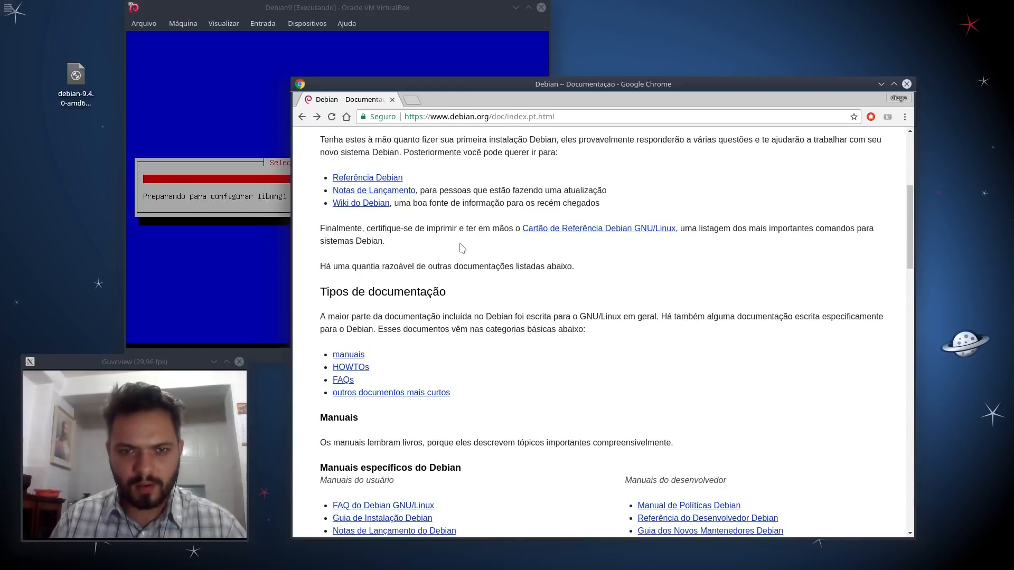
pyautogui.click(396, 193)
# Step: Open the Debian 9 PC 64-bit (amd64) release notes and scroll through them
pyautogui.click(423, 241)
pyautogui.scroll(-6, 625, 270)
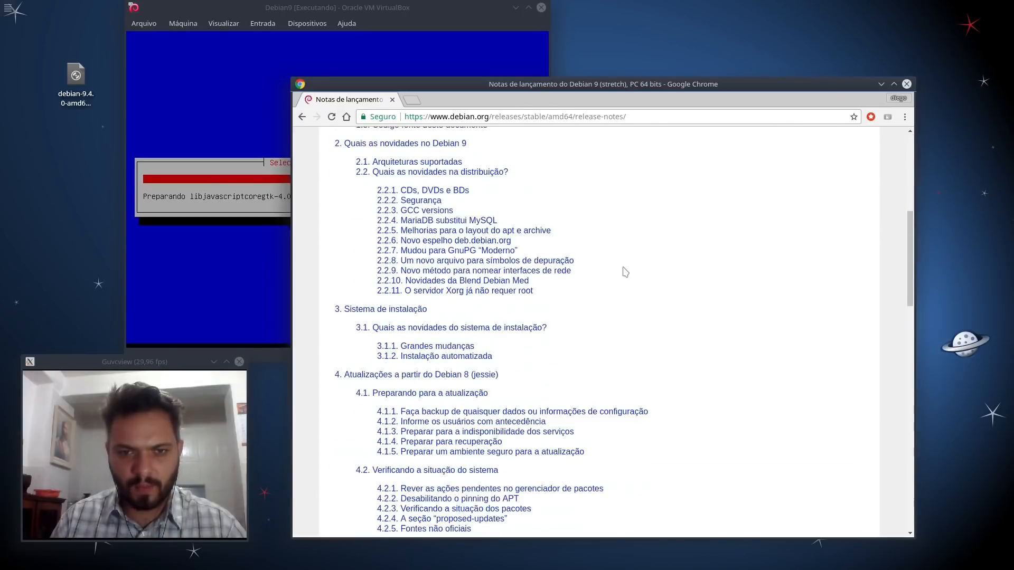
pyautogui.scroll(-4, 624, 270)
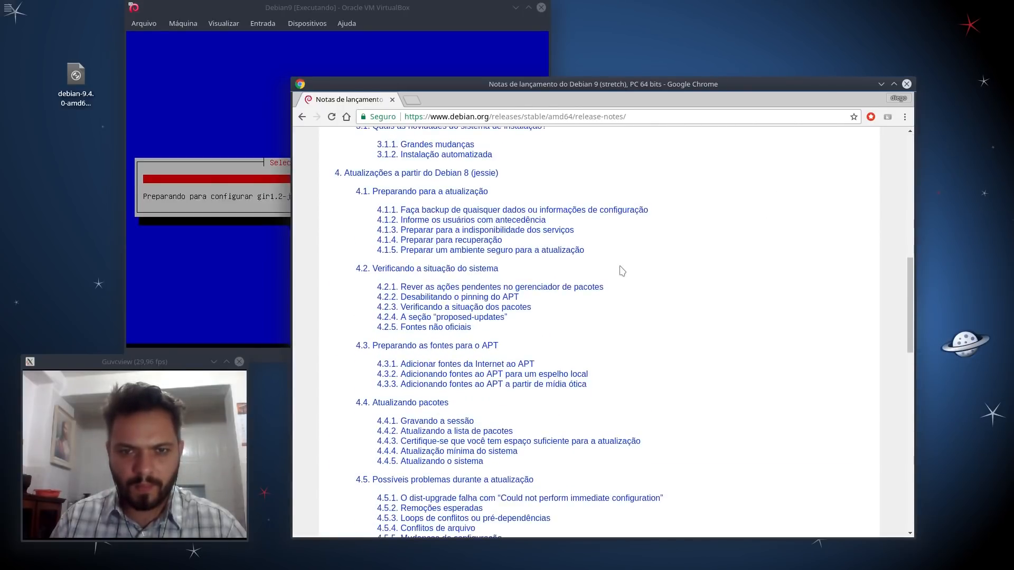
pyautogui.scroll(-4, 622, 271)
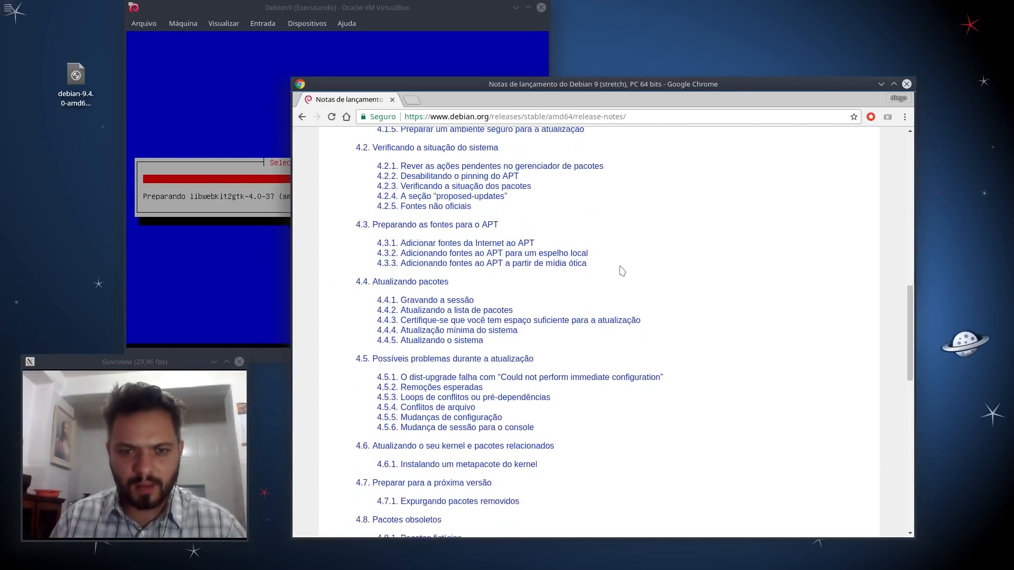
# Step: Go back to the documentation page, visit 'Sobre o Debian', then reach the debian.org home page in front
pyautogui.click(303, 116)
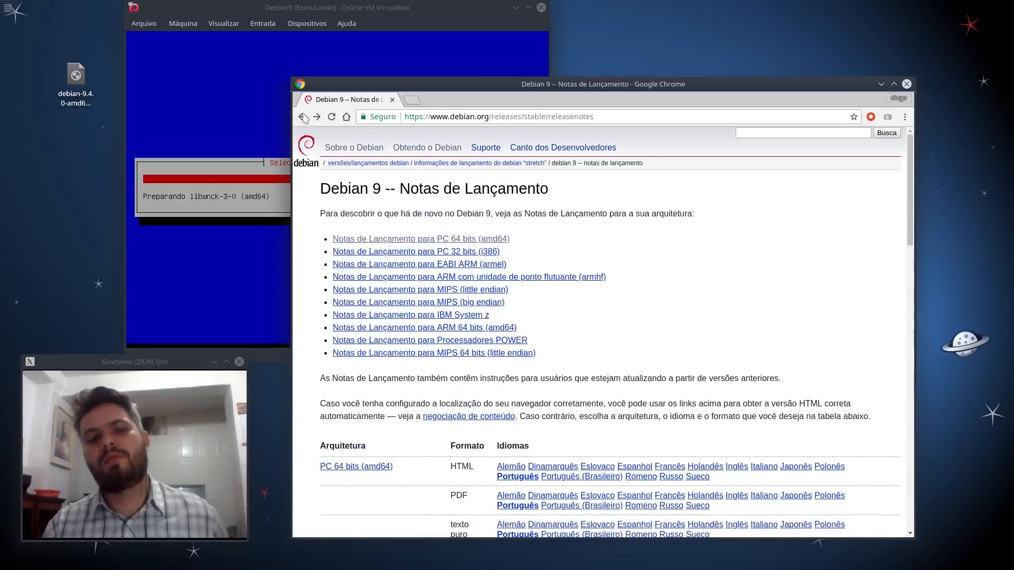
pyautogui.click(304, 117)
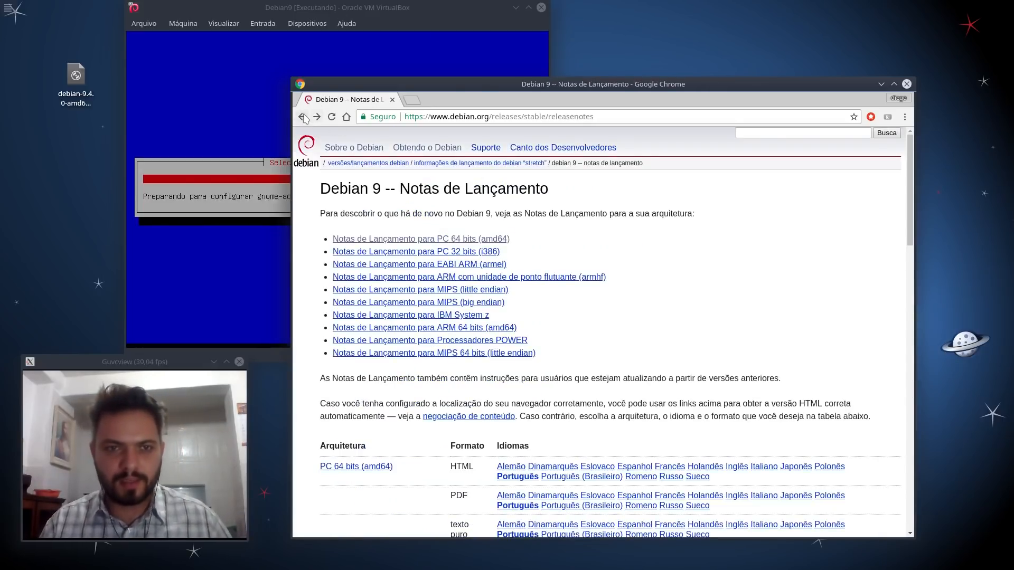
pyautogui.scroll(-4, 509, 294)
pyautogui.scroll(6, 512, 293)
pyautogui.scroll(4, 512, 294)
pyautogui.click(352, 148)
pyautogui.click(303, 150)
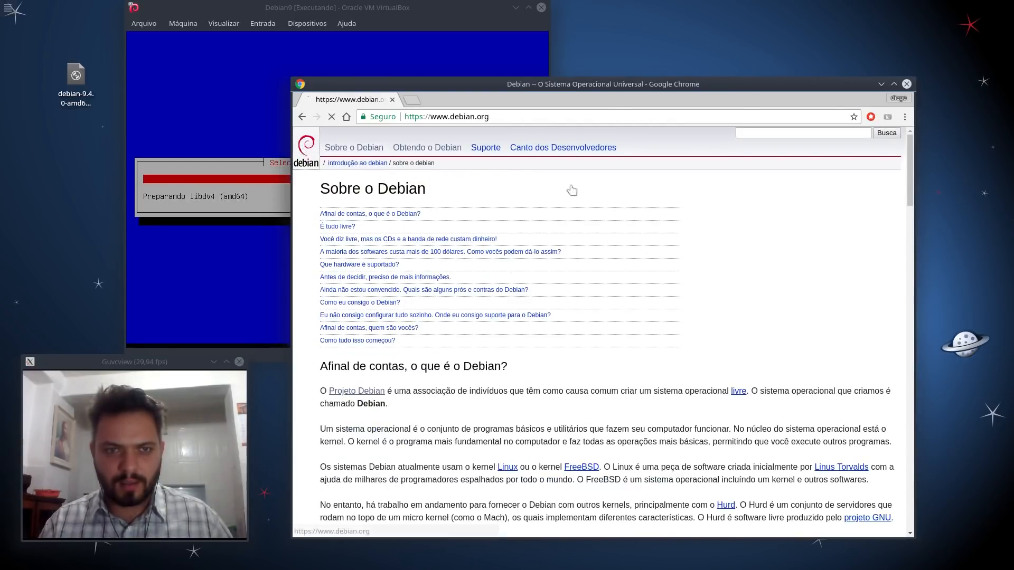
pyautogui.moveTo(455, 14); pyautogui.dragTo(440, 14)
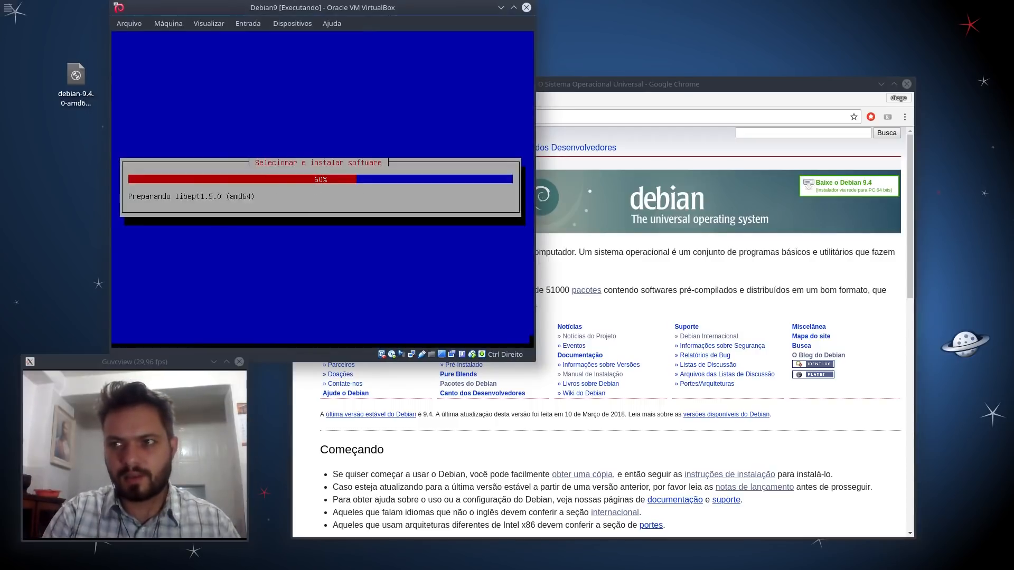
pyautogui.click(779, 81)
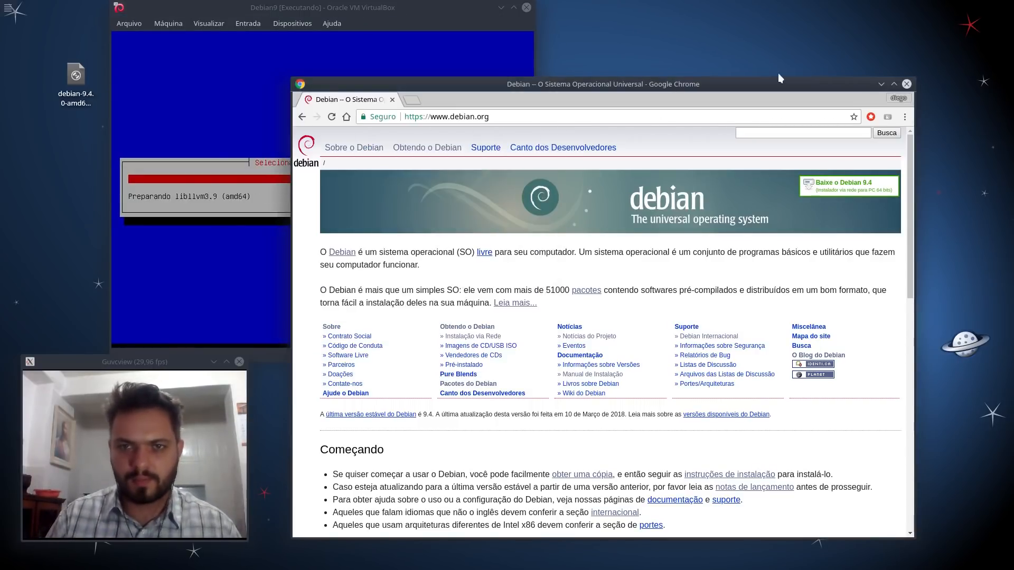
# Step: Install xchat with 'sudo apt-get install xchat', giving the password and confirming the packages
pyautogui.write('x')
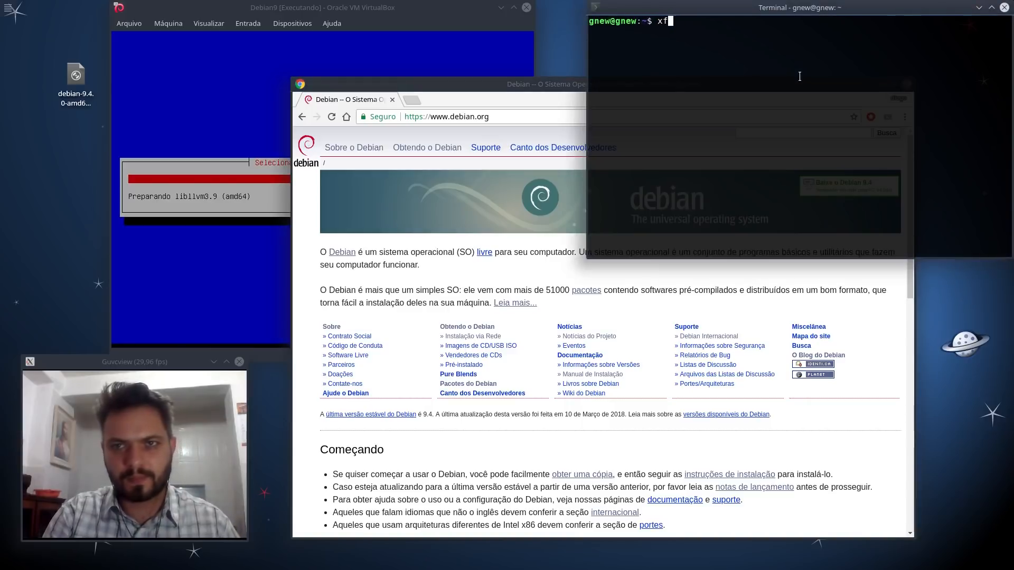
pyautogui.write('c')
pyautogui.press('Tab')
pyautogui.press('Tab')
pyautogui.press('Tab')
pyautogui.hotkey('ctrl', 'c')
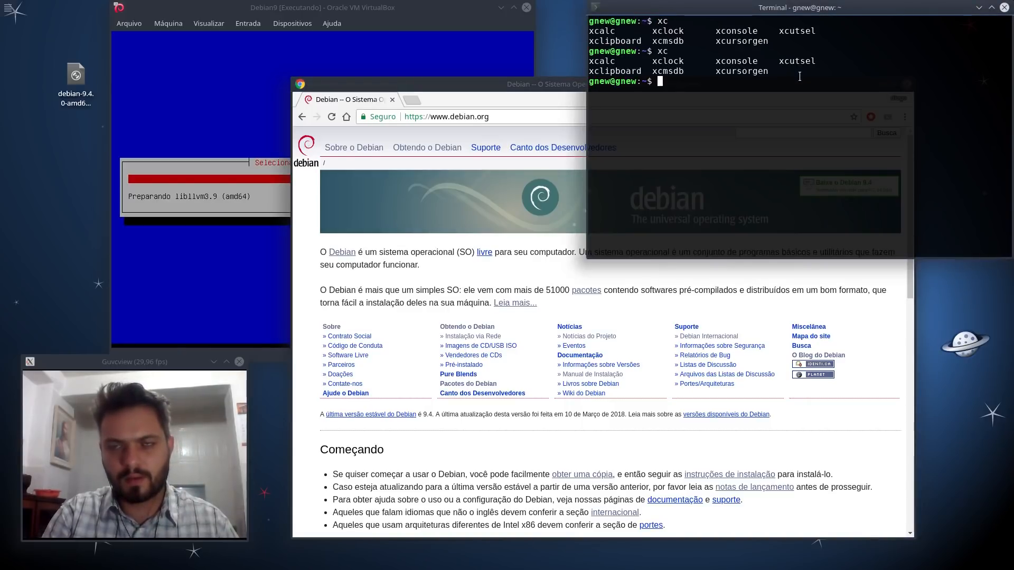
pyautogui.write('su')
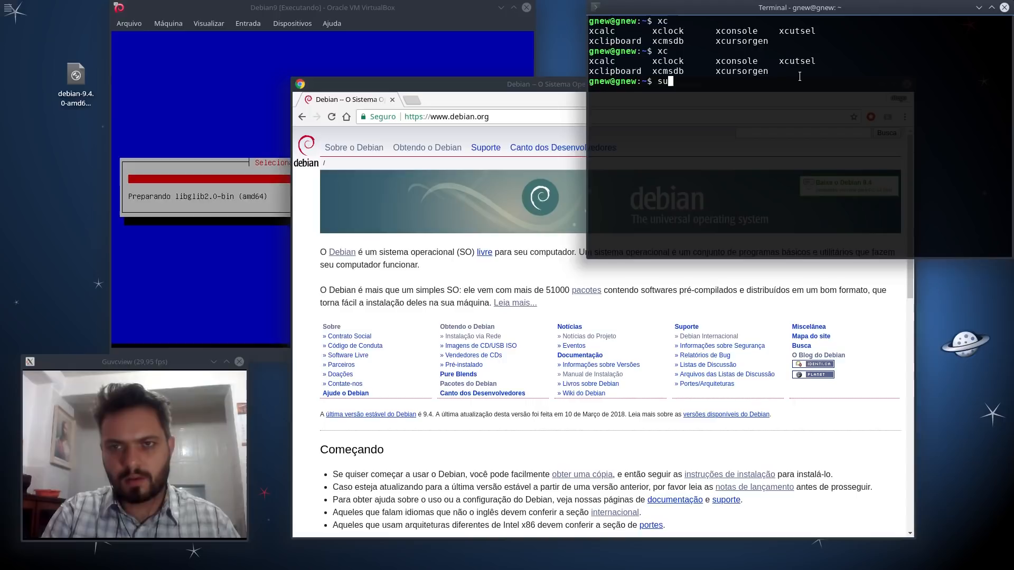
pyautogui.write('do apt-get install xchat')
pyautogui.press('Return')
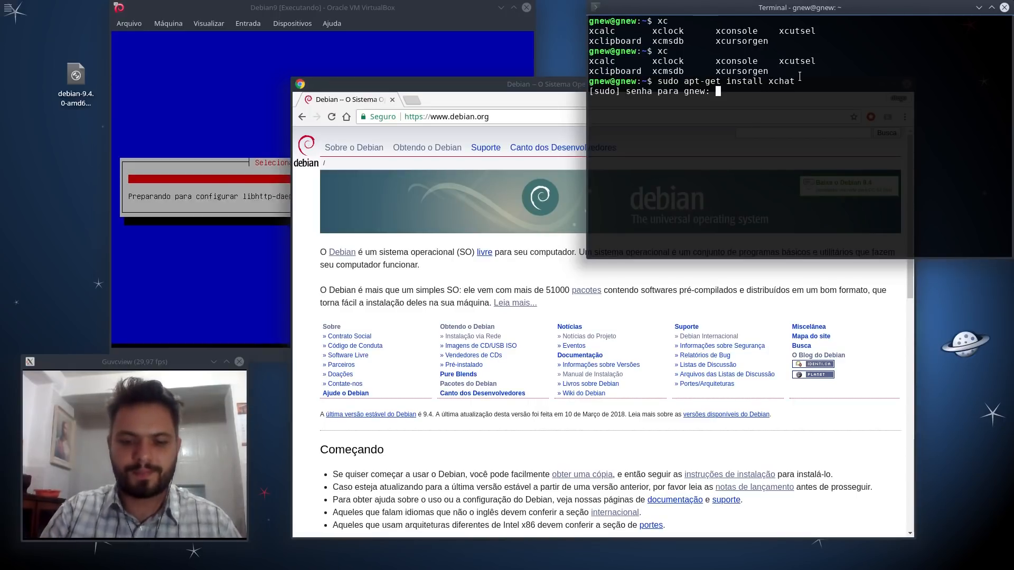
pyautogui.press('Return')
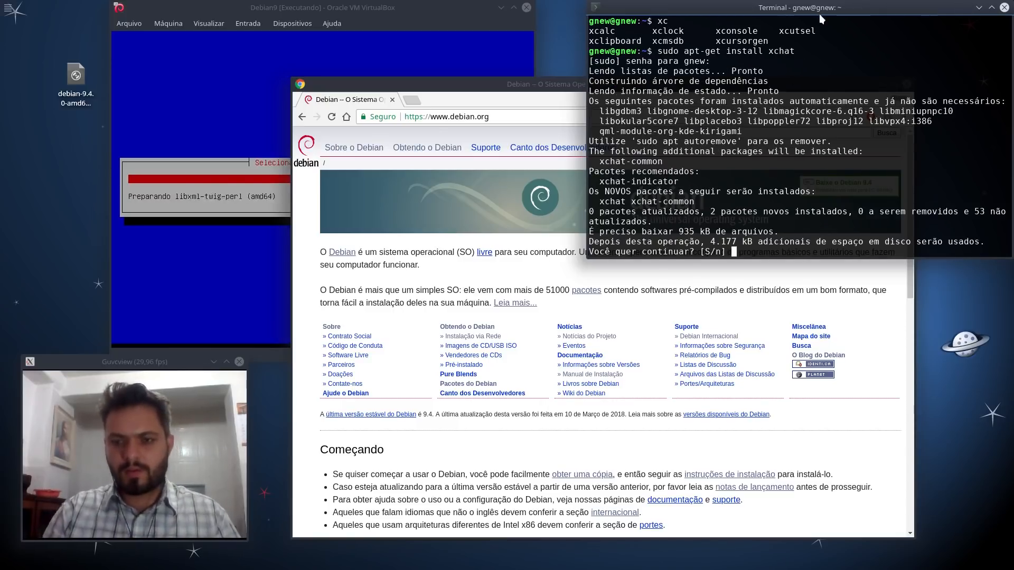
pyautogui.press('Return')
# Step: Review the install output, clear the terminal and start XChat in the background with 'xchat &'
pyautogui.moveTo(744, 7); pyautogui.dragTo(684, 30)
pyautogui.scroll(2, 712, 116)
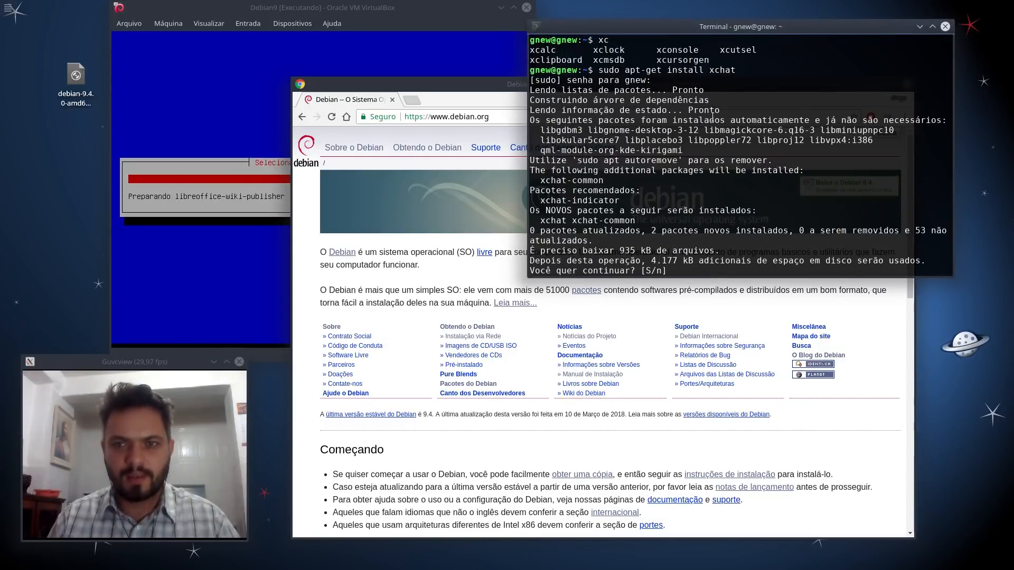
pyautogui.scroll(-3, 628, 95)
pyautogui.scroll(1, 668, 100)
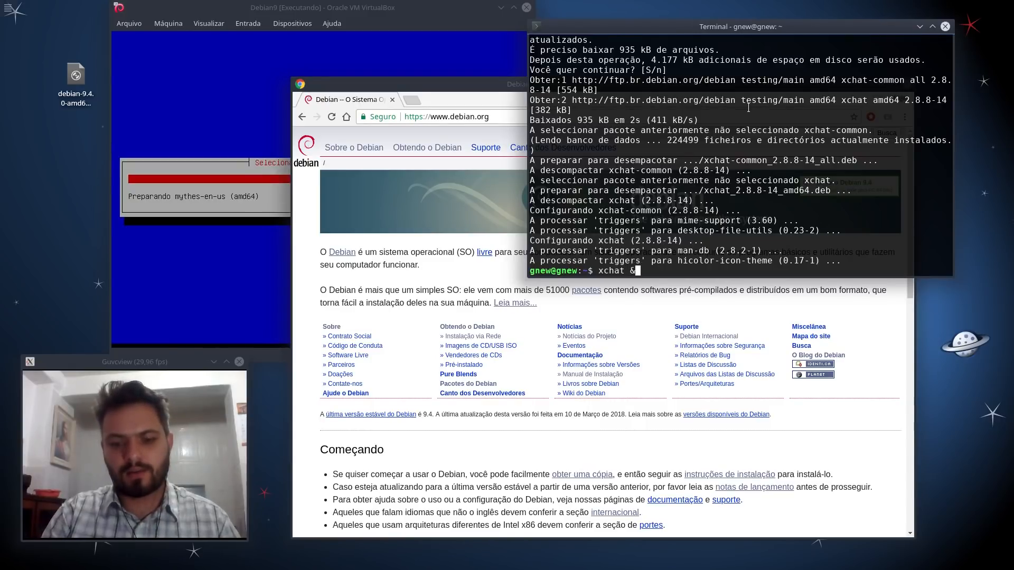
pyautogui.hotkey('ctrl', 'l')
pyautogui.press('Return')
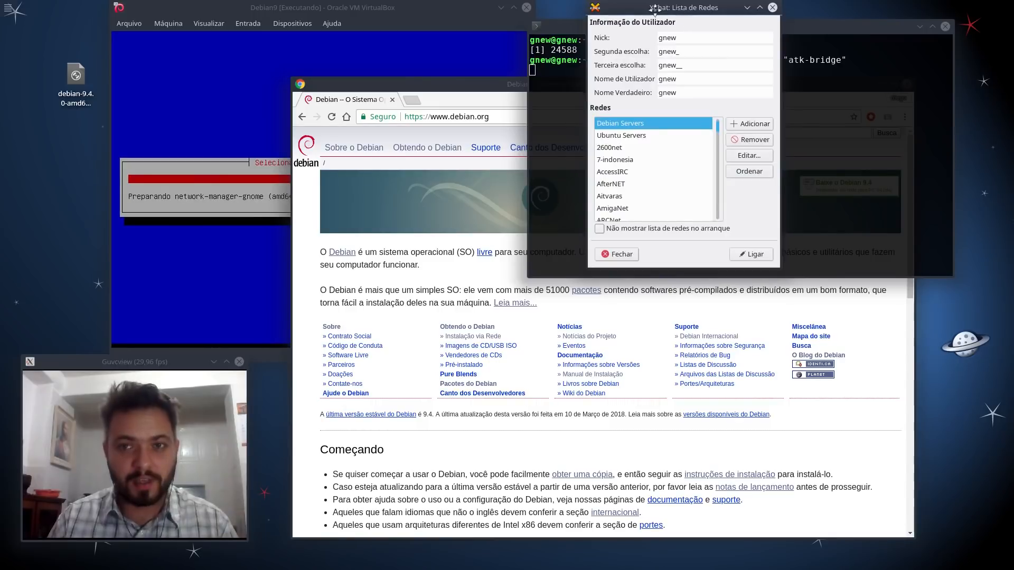
# Step: Select FreeNode in XChat's Lista de Redes and connect to it with Ligar
pyautogui.moveTo(677, 13); pyautogui.dragTo(492, 145)
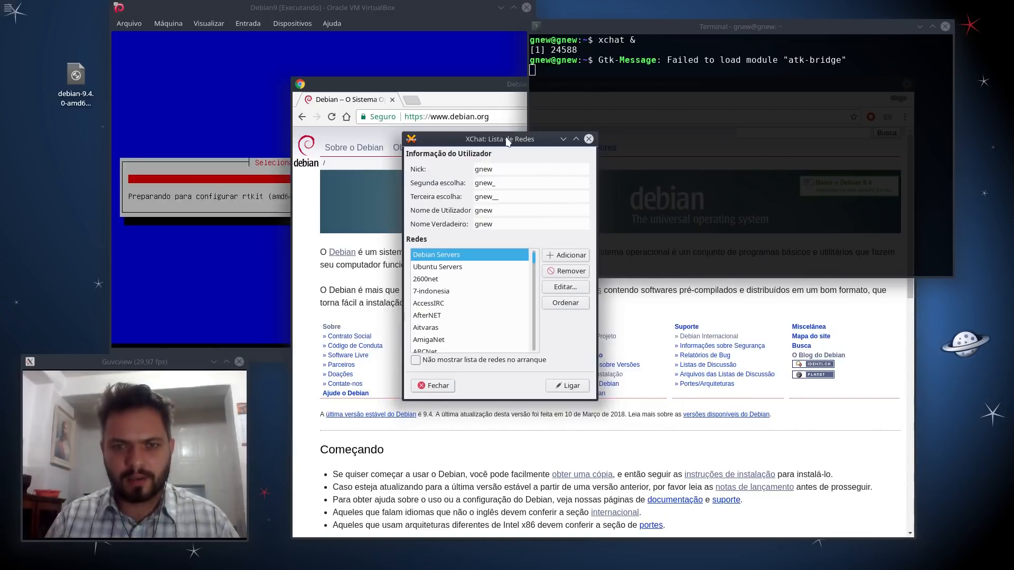
pyautogui.moveTo(510, 141); pyautogui.dragTo(497, 141)
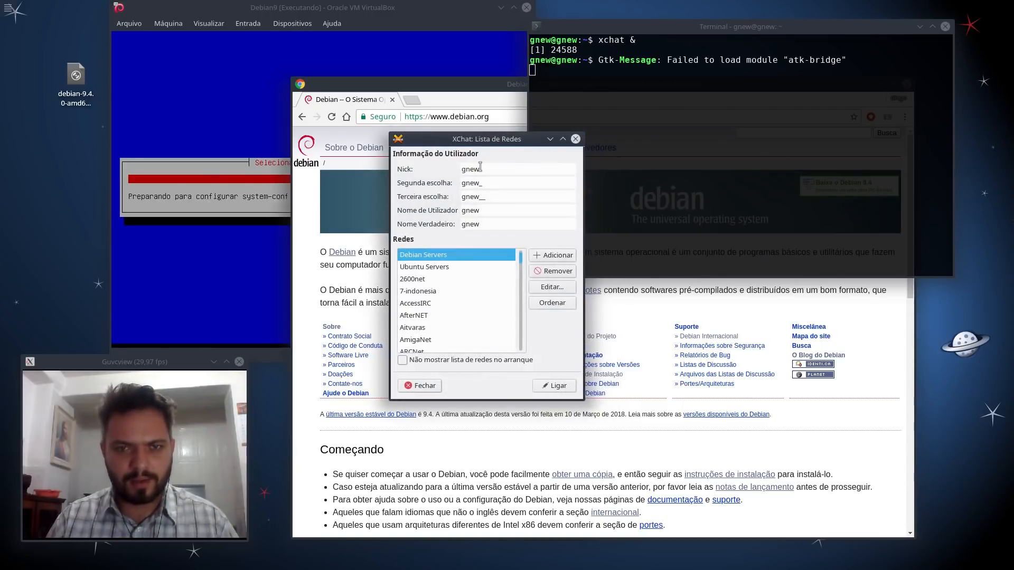
pyautogui.scroll(-5, 524, 265)
pyautogui.click(451, 305)
pyautogui.scroll(-1, 452, 305)
pyautogui.click(423, 305)
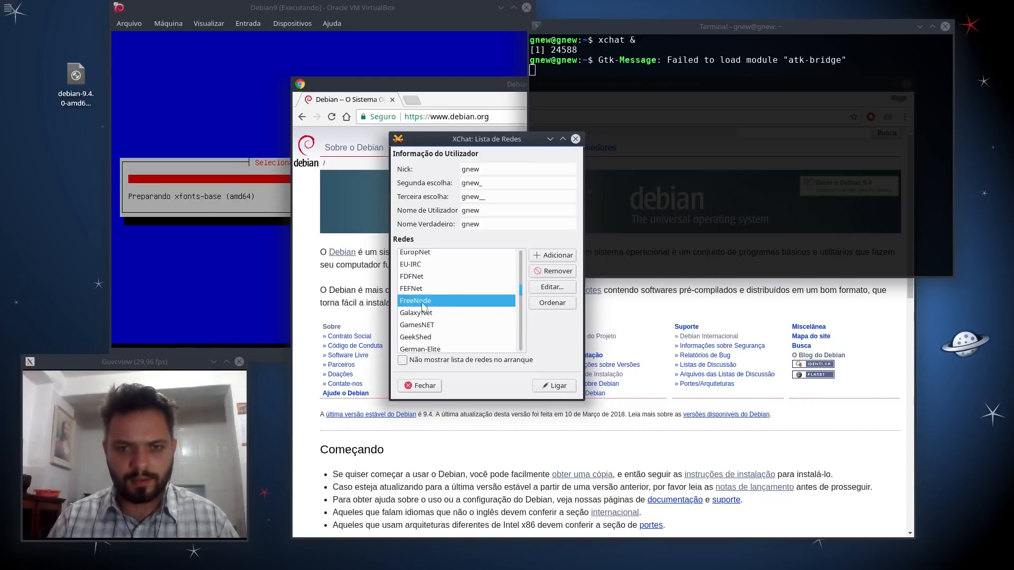
pyautogui.moveTo(521, 291)
pyautogui.mouseDown()
pyautogui.moveTo(519, 246)
pyautogui.moveTo(524, 293)
pyautogui.mouseUp()
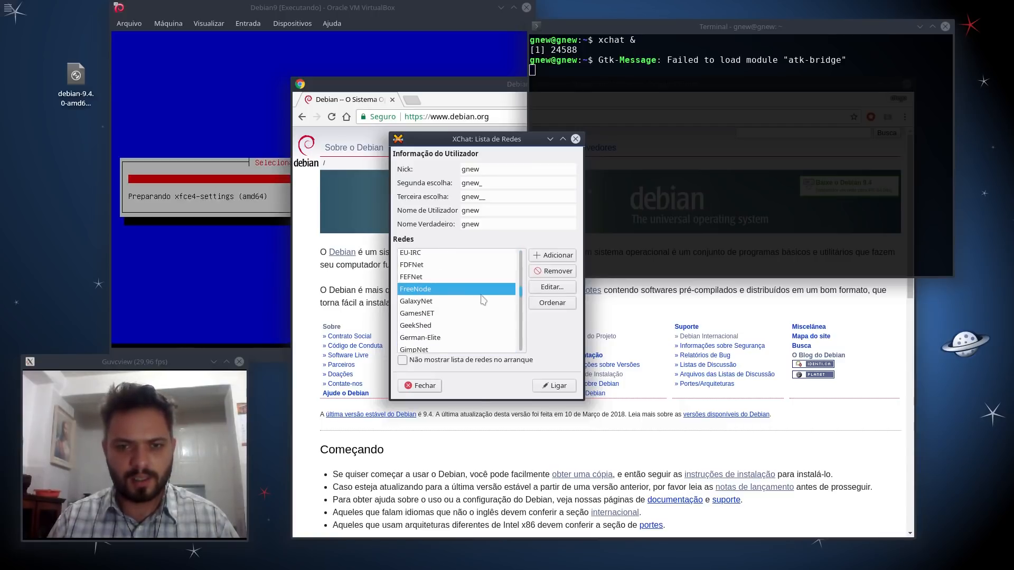
pyautogui.click(559, 389)
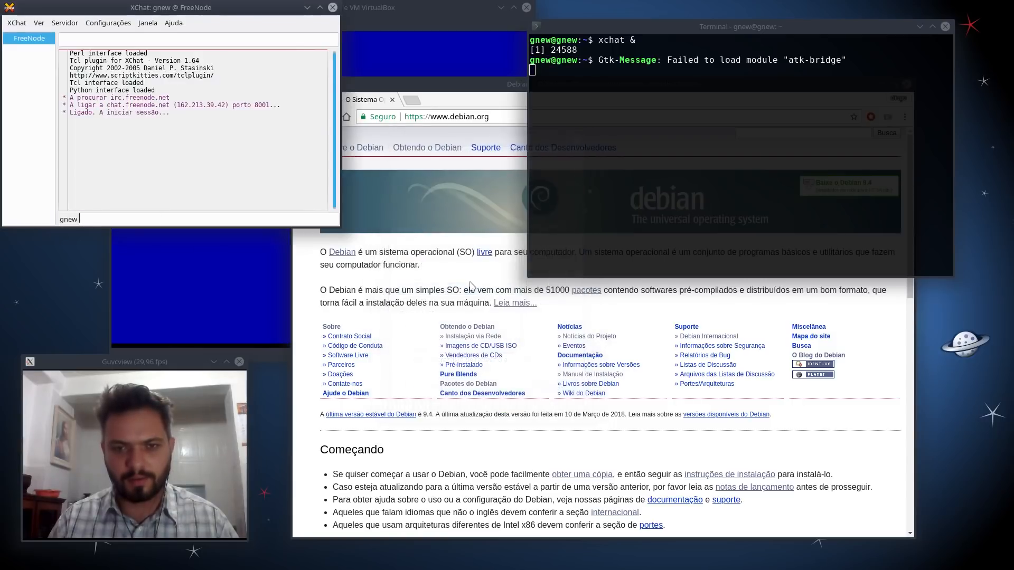
# Step: Move and enlarge the FreeNode chat window, widen its channel pane, and choose 'Abrir a Lista de Canais'
pyautogui.moveTo(232, 13); pyautogui.dragTo(649, 95)
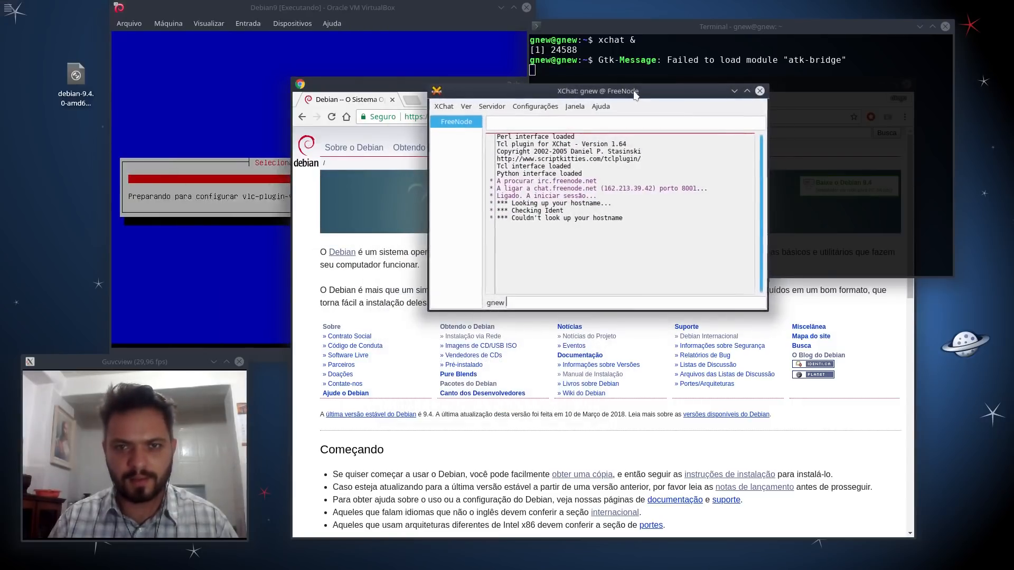
pyautogui.moveTo(760, 309); pyautogui.dragTo(940, 467)
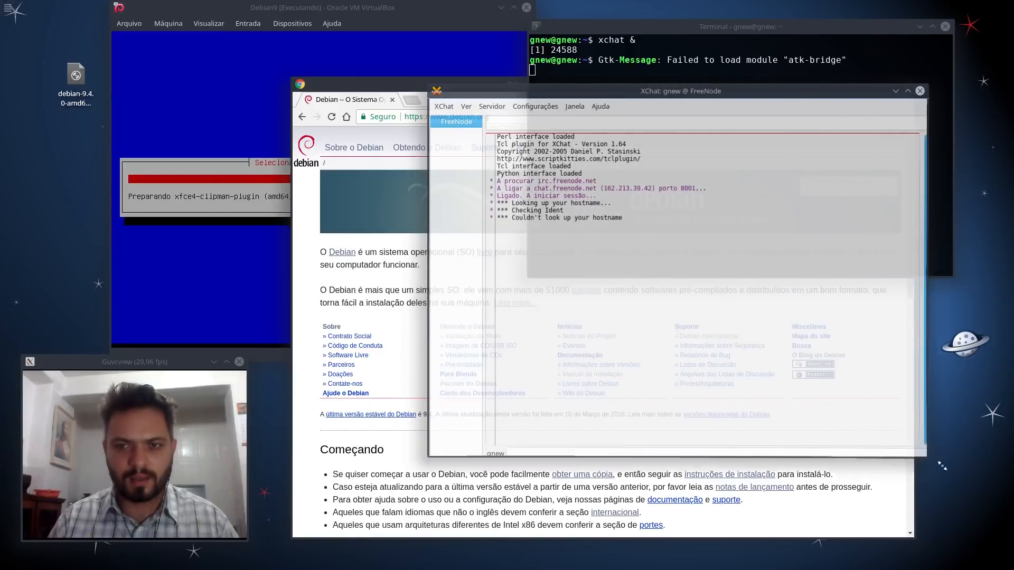
pyautogui.moveTo(649, 92); pyautogui.dragTo(470, 46)
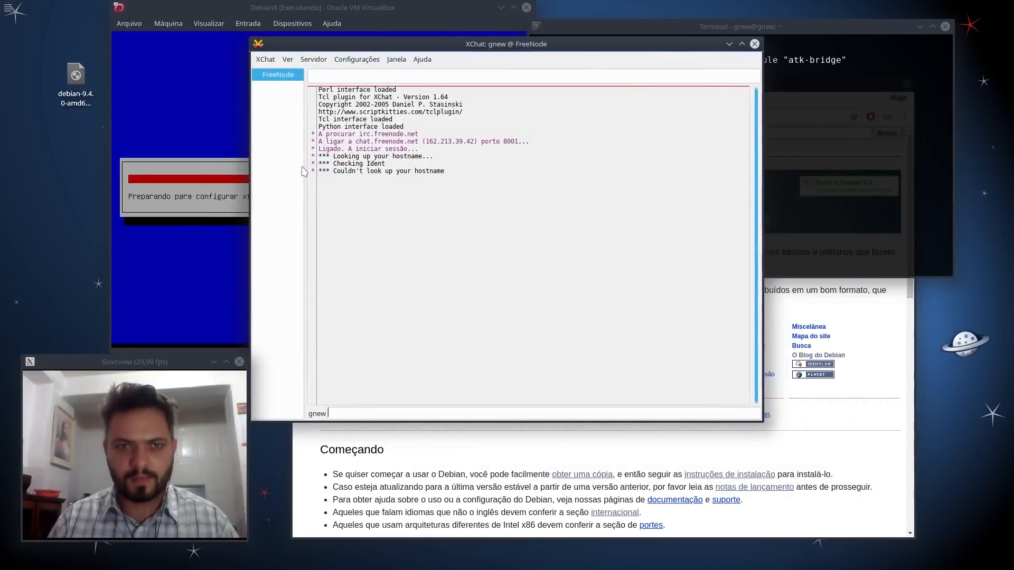
pyautogui.moveTo(305, 167); pyautogui.dragTo(338, 168)
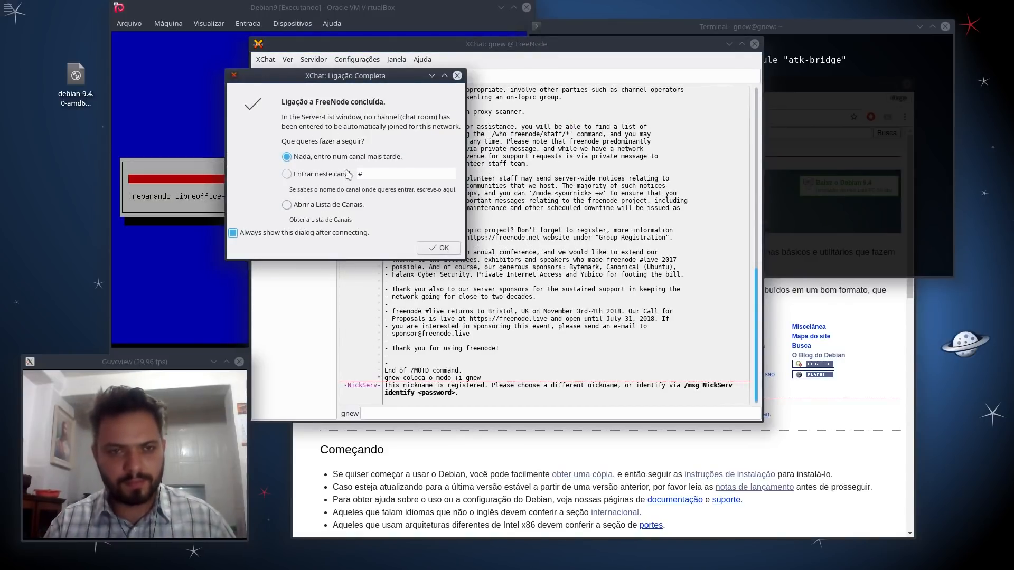
pyautogui.click(316, 205)
# Step: Open the FreeNode channel list, search for 'debian' and sort results by users
pyautogui.click(440, 248)
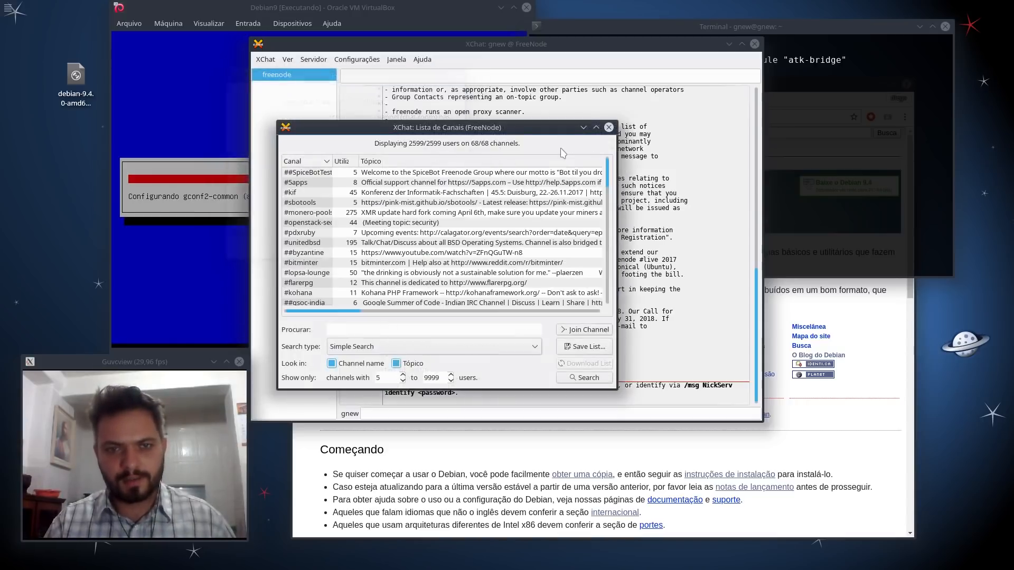
pyautogui.moveTo(404, 116); pyautogui.dragTo(470, 117)
pyautogui.moveTo(678, 128); pyautogui.dragTo(677, 211)
pyautogui.click(447, 284)
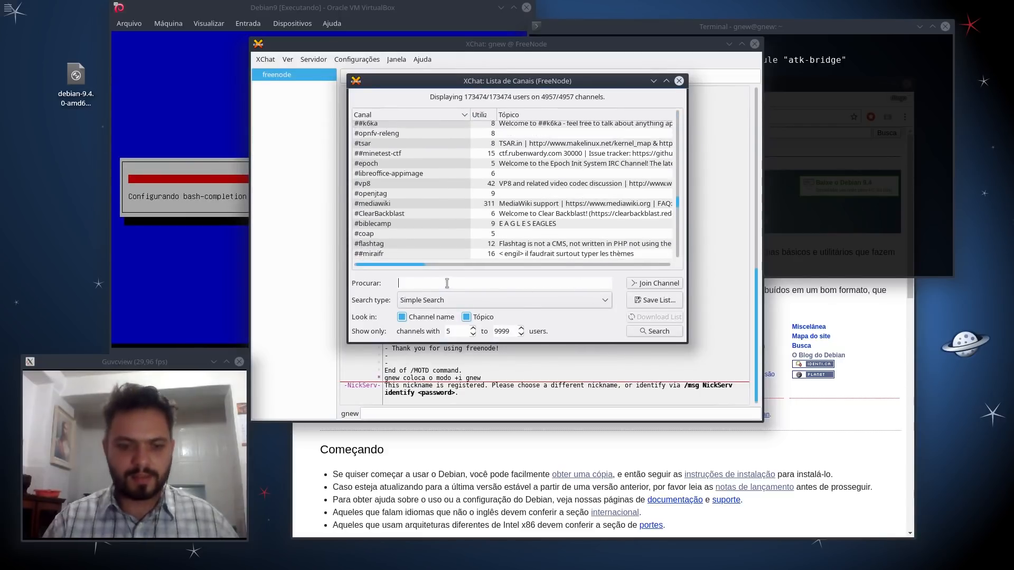
pyautogui.write('debian')
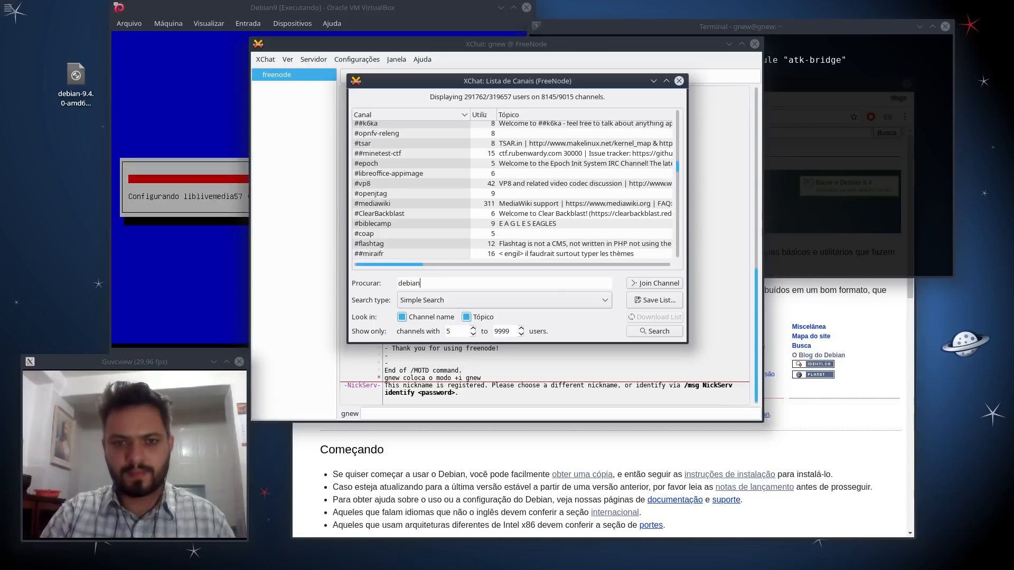
pyautogui.press('Return')
pyautogui.moveTo(683, 235); pyautogui.dragTo(502, 123)
pyautogui.click(480, 114)
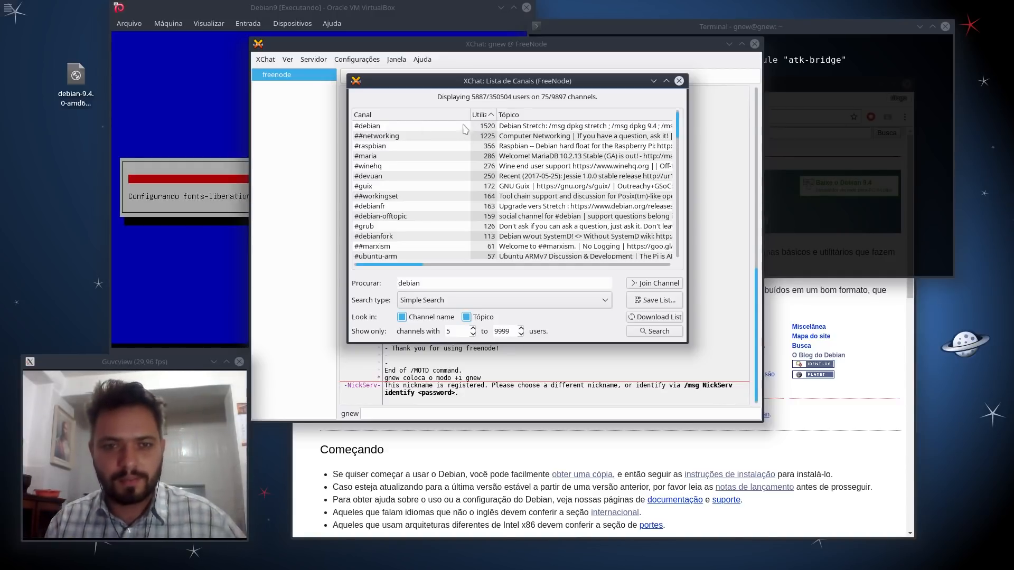
# Step: Try narrowing the channel search to 'debian-br' and then 'br', browsing the results
pyautogui.click(453, 284)
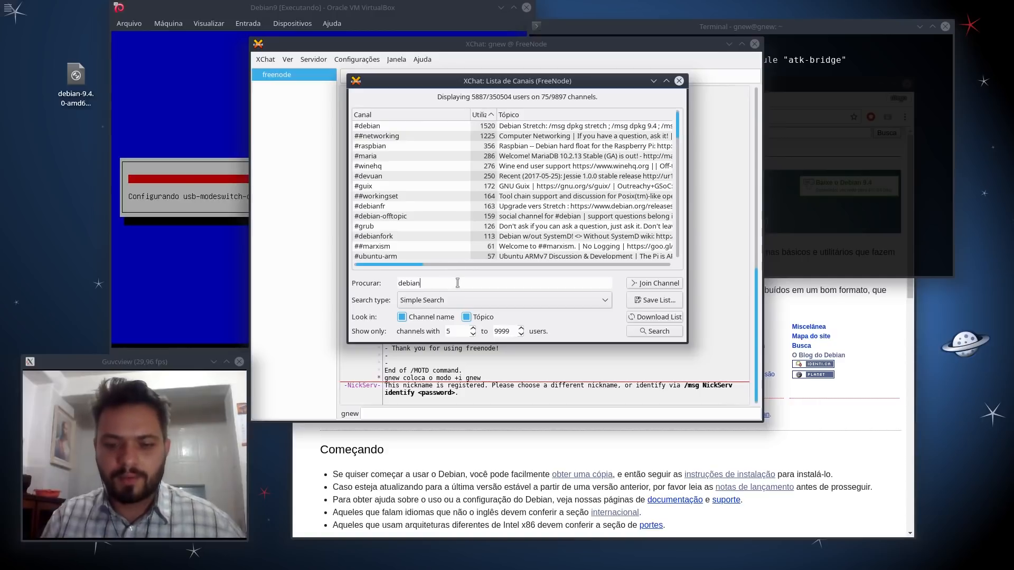
pyautogui.write('-br')
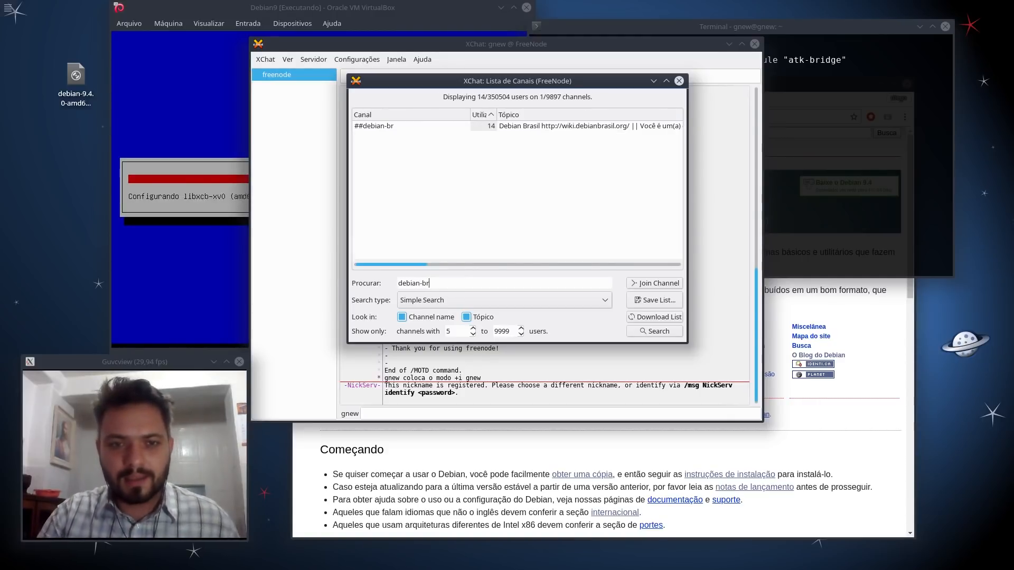
pyautogui.press('BackSpace')
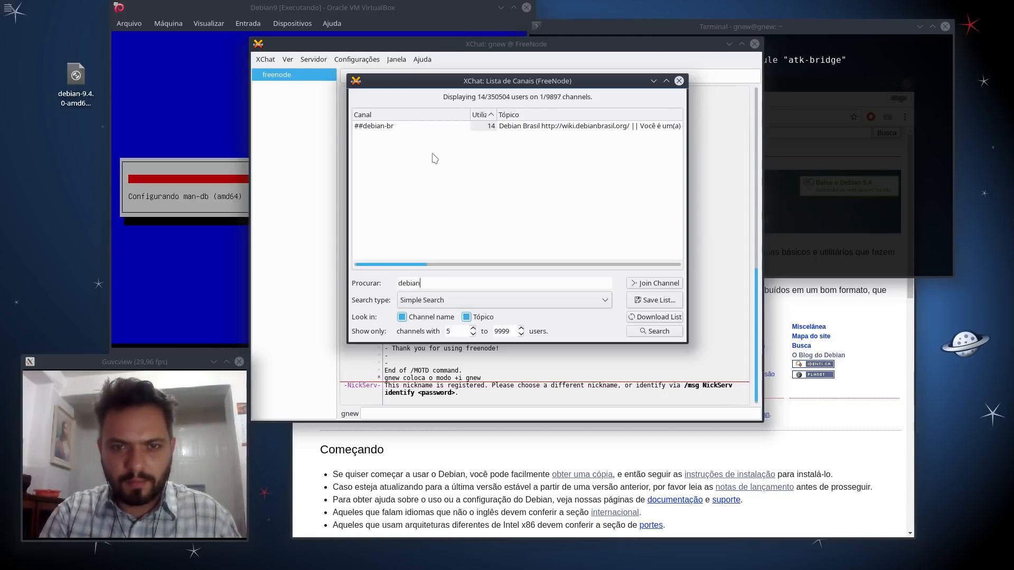
pyautogui.write('r')
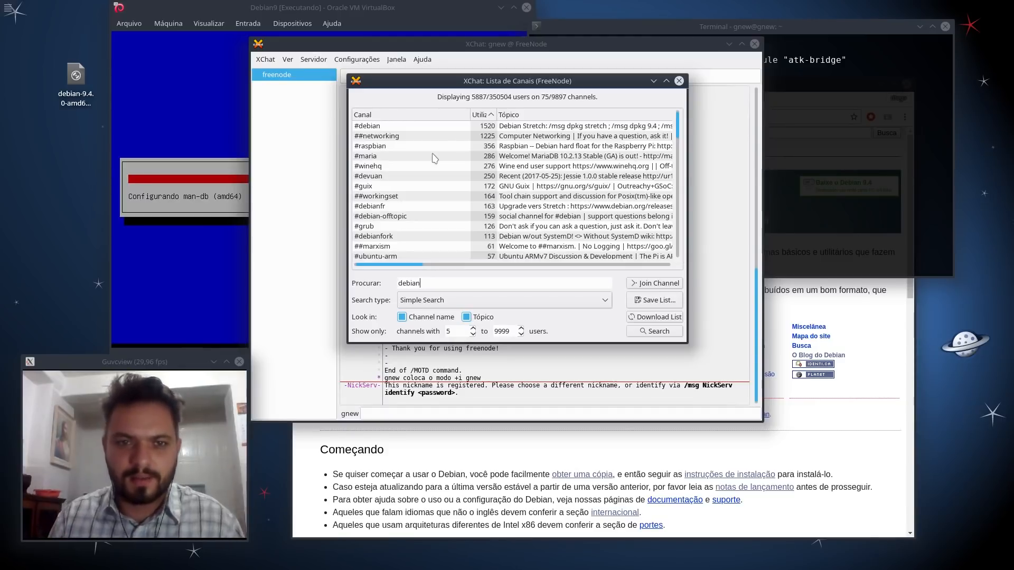
pyautogui.scroll(-5, 443, 157)
pyautogui.scroll(5, 461, 163)
pyautogui.doubleClick(437, 282)
pyautogui.write('br')
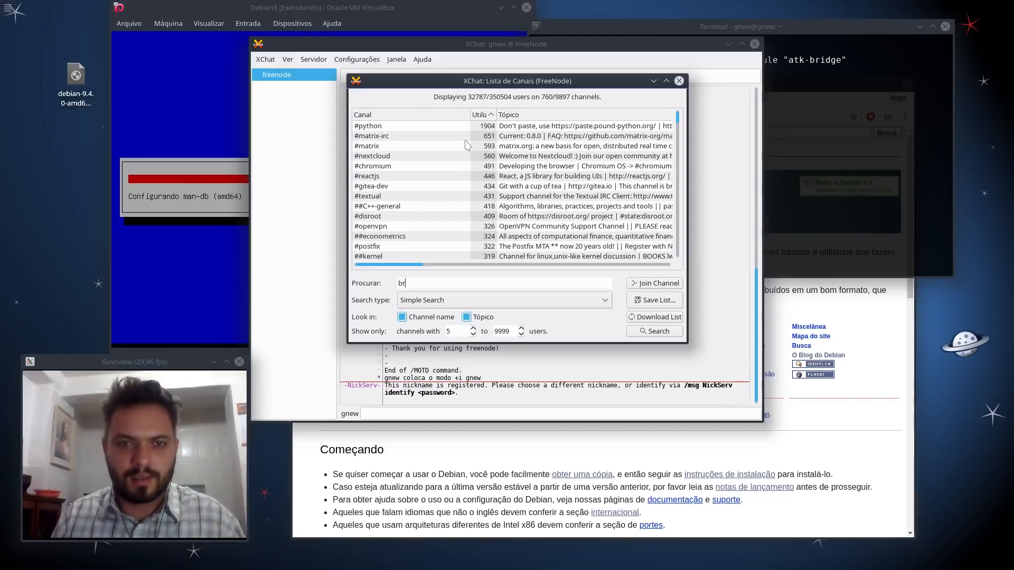
pyautogui.scroll(-14, 472, 155)
pyautogui.scroll(13, 469, 161)
pyautogui.scroll(-15, 468, 168)
pyautogui.scroll(-10, 454, 203)
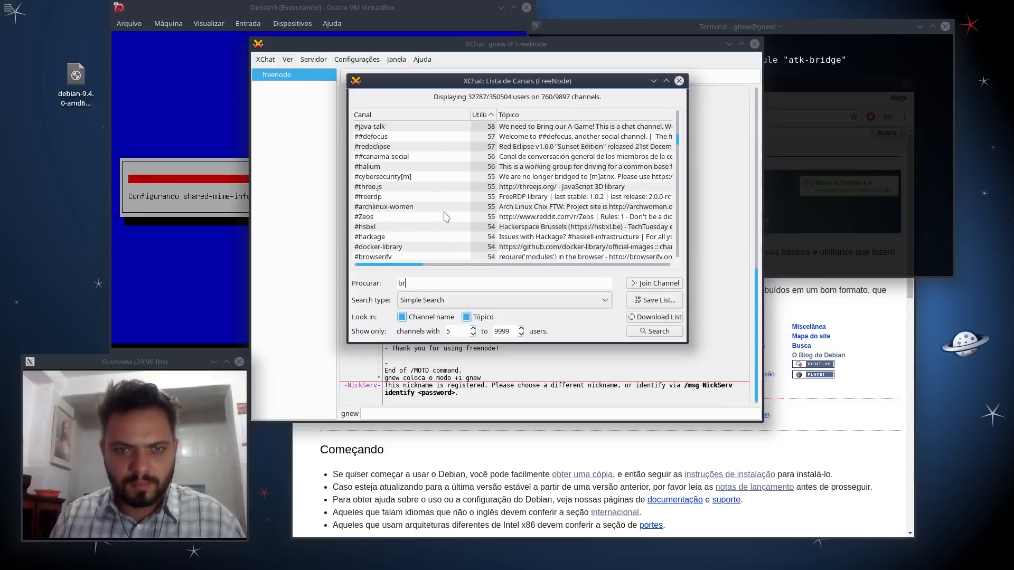
# Step: Search 'debian' again and join the #debian channel
pyautogui.press('BackSpace')
pyautogui.press('BackSpace')
pyautogui.write('debian')
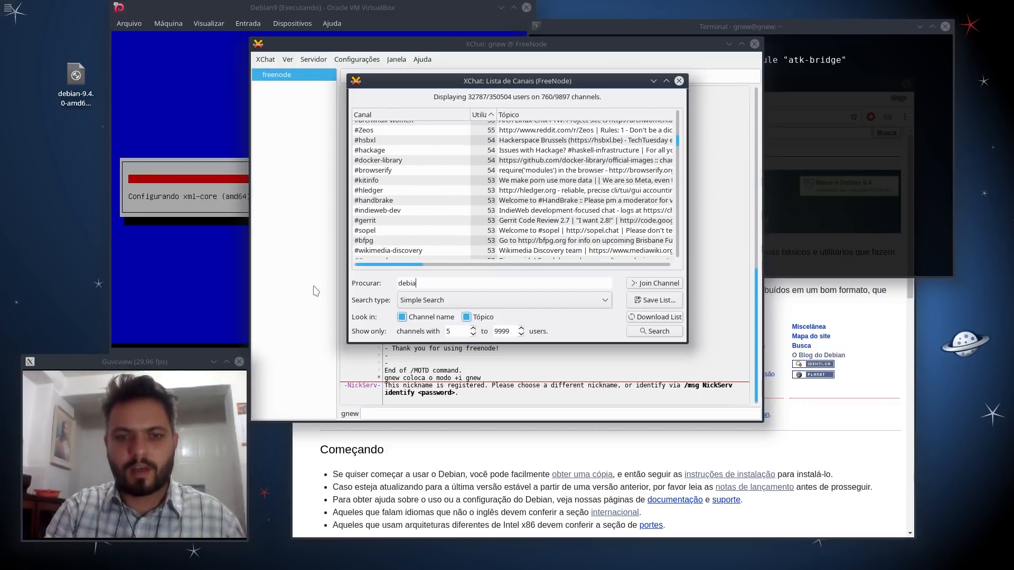
pyautogui.press('Return')
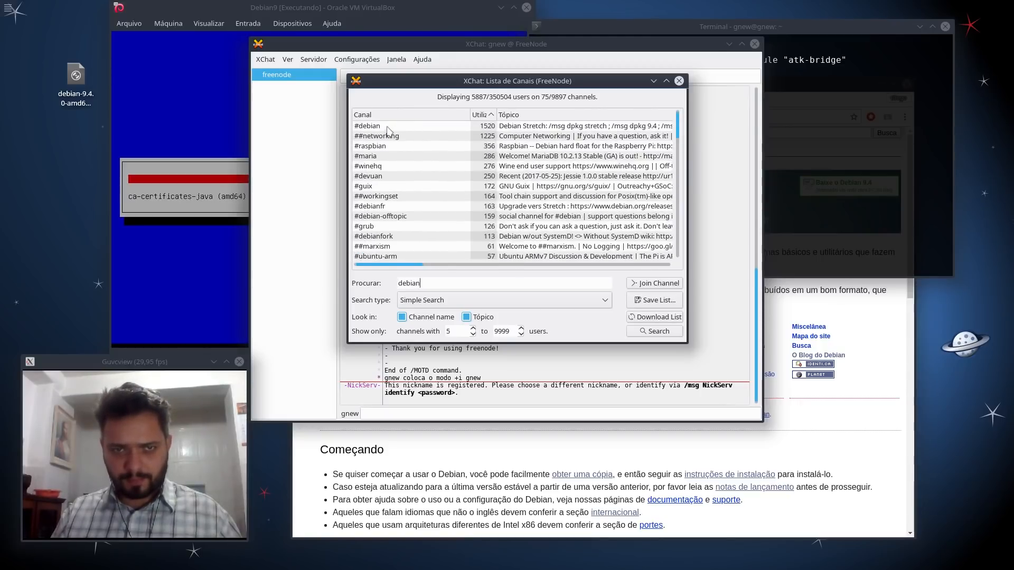
pyautogui.doubleClick(387, 127)
pyautogui.click(752, 141)
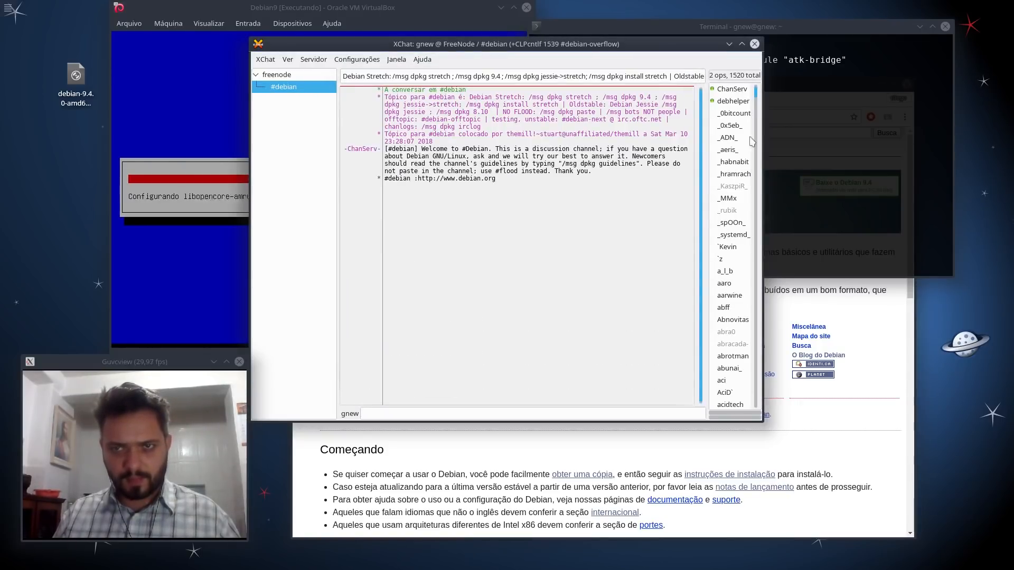
# Step: Move the XChat window aside and quit XChat, confirming with Sair
pyautogui.moveTo(763, 135); pyautogui.dragTo(680, 121)
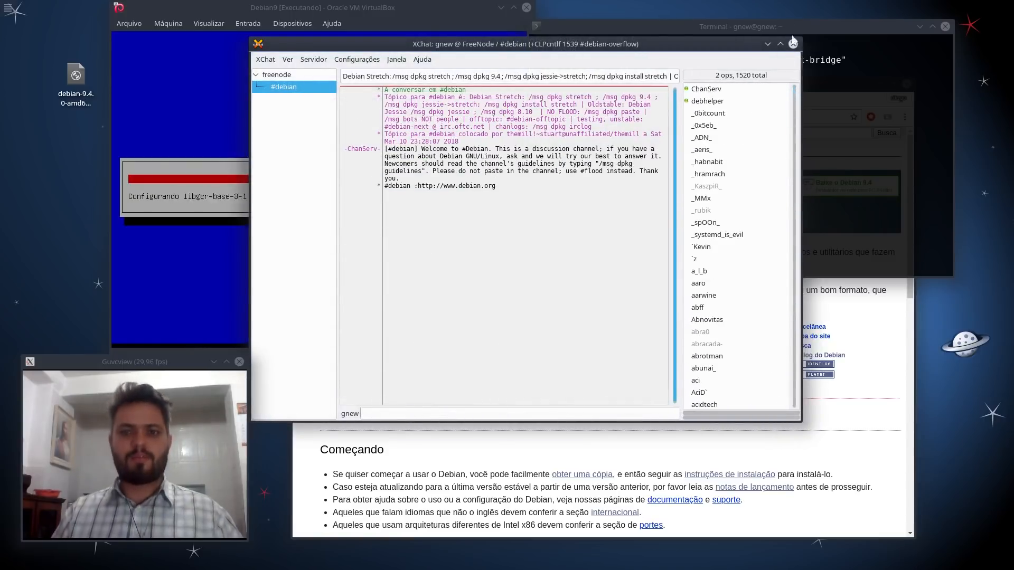
pyautogui.moveTo(645, 46); pyautogui.dragTo(738, 65)
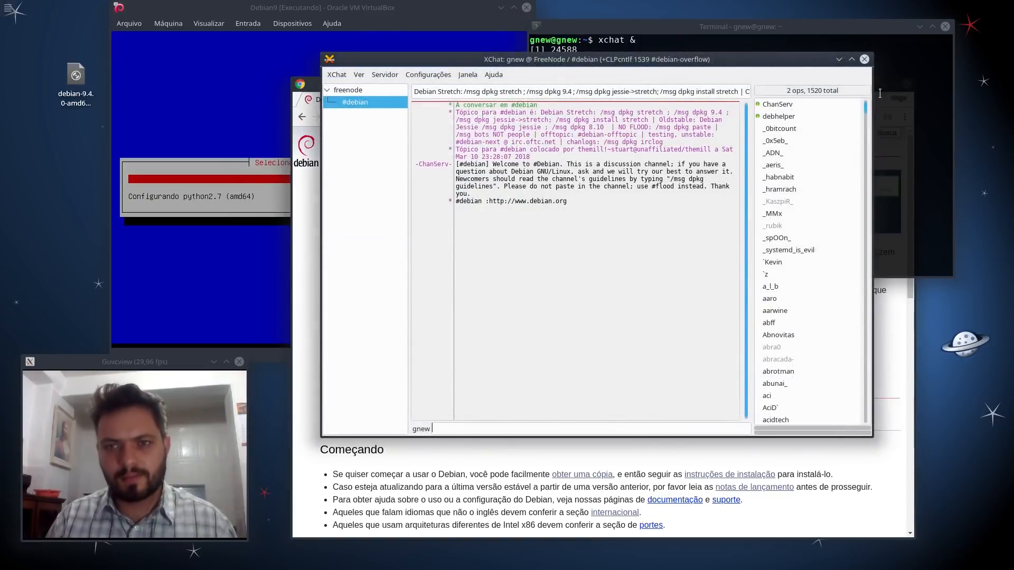
pyautogui.click(863, 59)
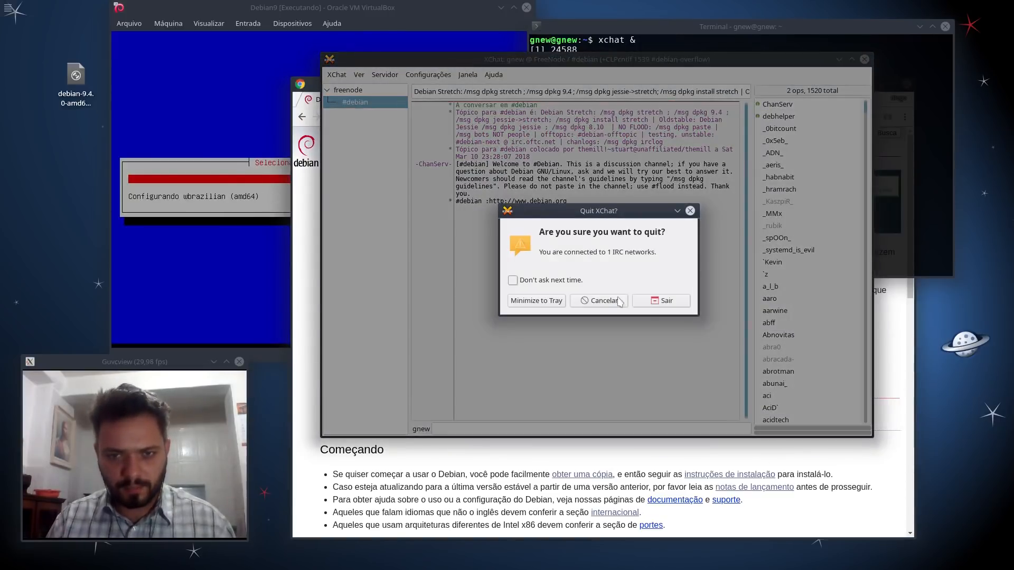
pyautogui.click(667, 301)
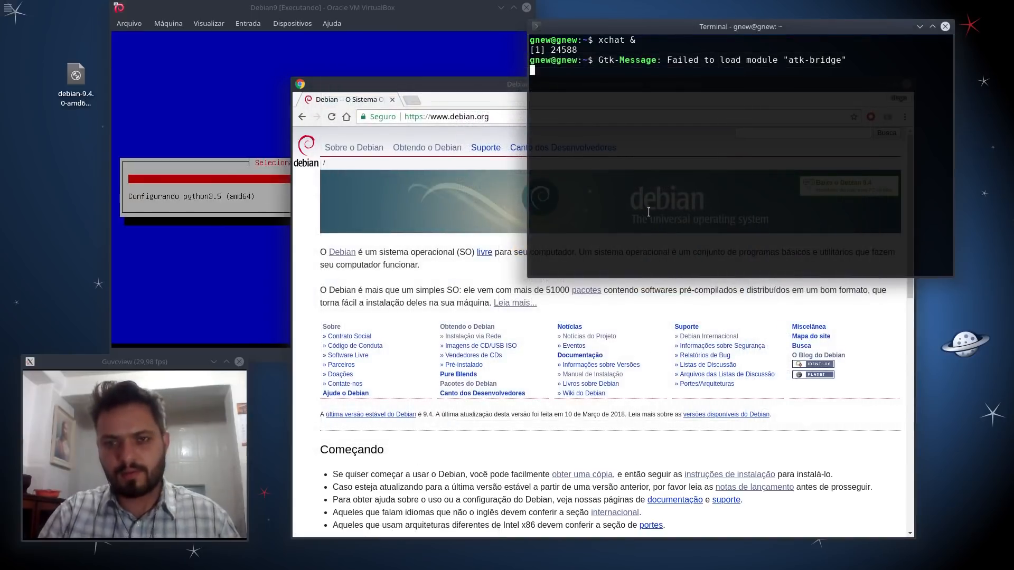
pyautogui.press('Return')
pyautogui.press('Return')
# Step: Launch Telegram from the Alt+F2 launcher and bring it to the screen centre
pyautogui.hotkey('alt', 'F2')
pyautogui.write('tele')
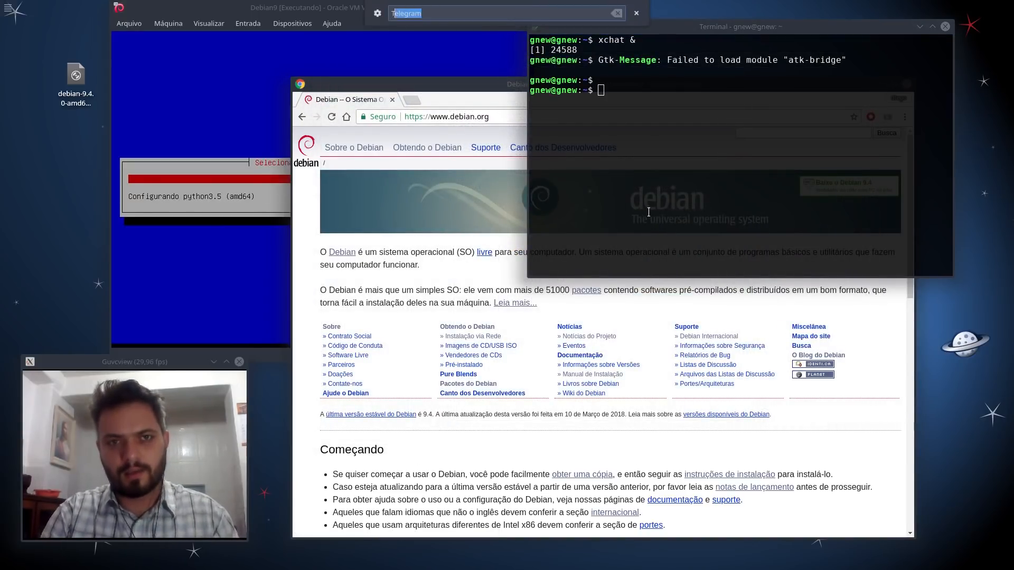
pyautogui.press('Return')
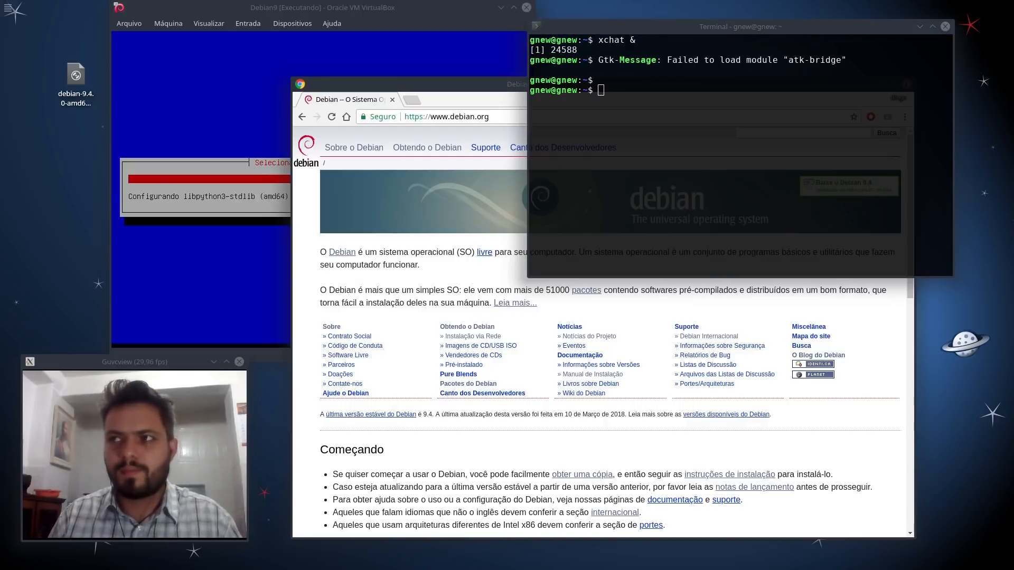
pyautogui.moveTo(1003, 143); pyautogui.dragTo(499, 70)
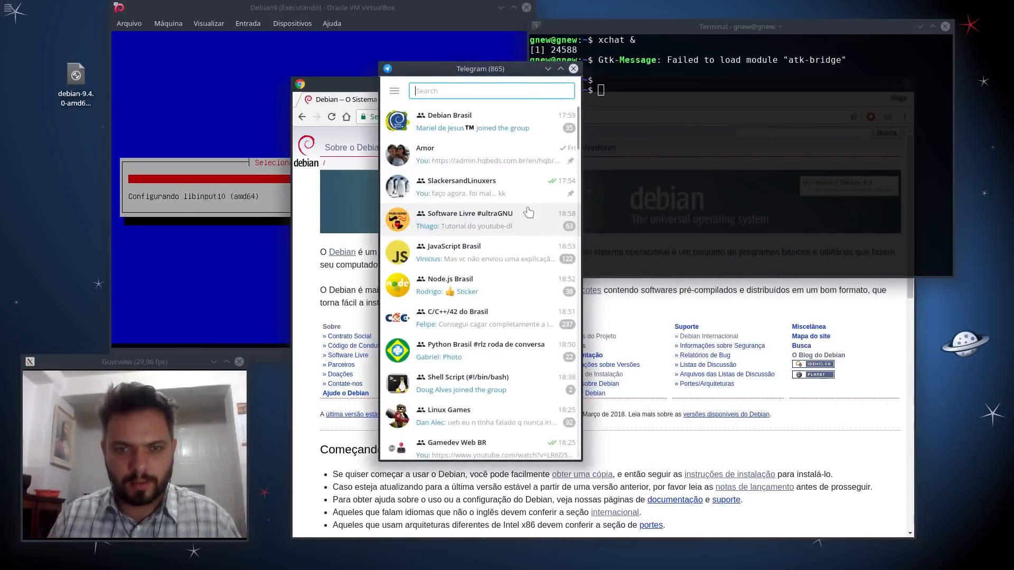
# Step: Open the Debian Brasil chat via a 'debian' search, jump to its newest messages, and widen the window
pyautogui.write('debian')
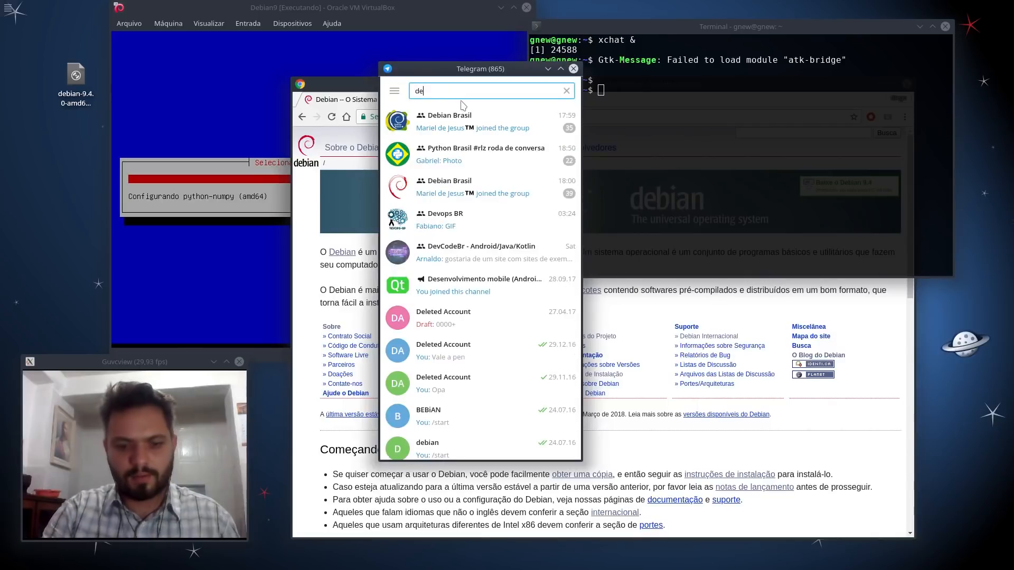
pyautogui.click(455, 133)
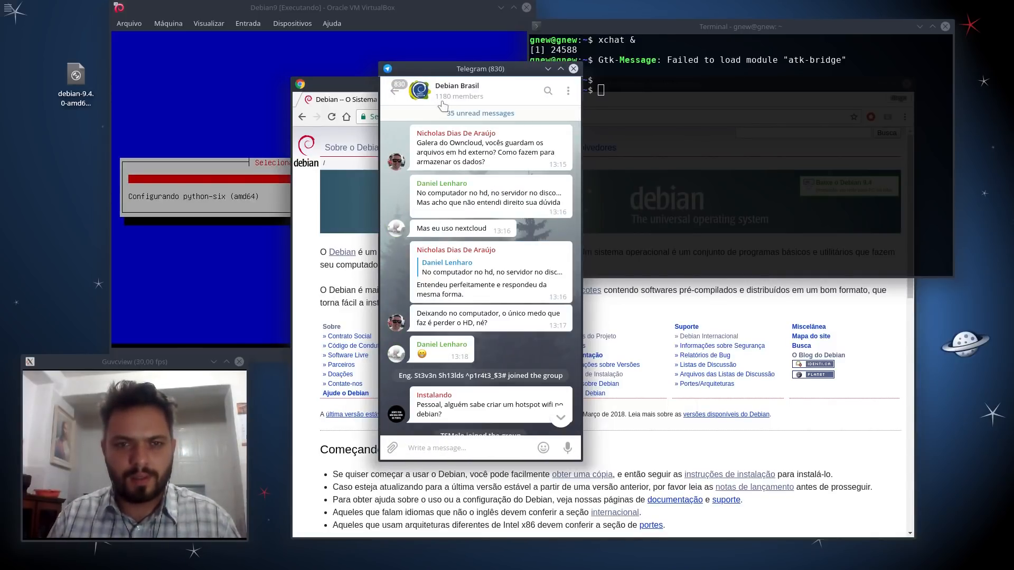
pyautogui.scroll(-10, 561, 377)
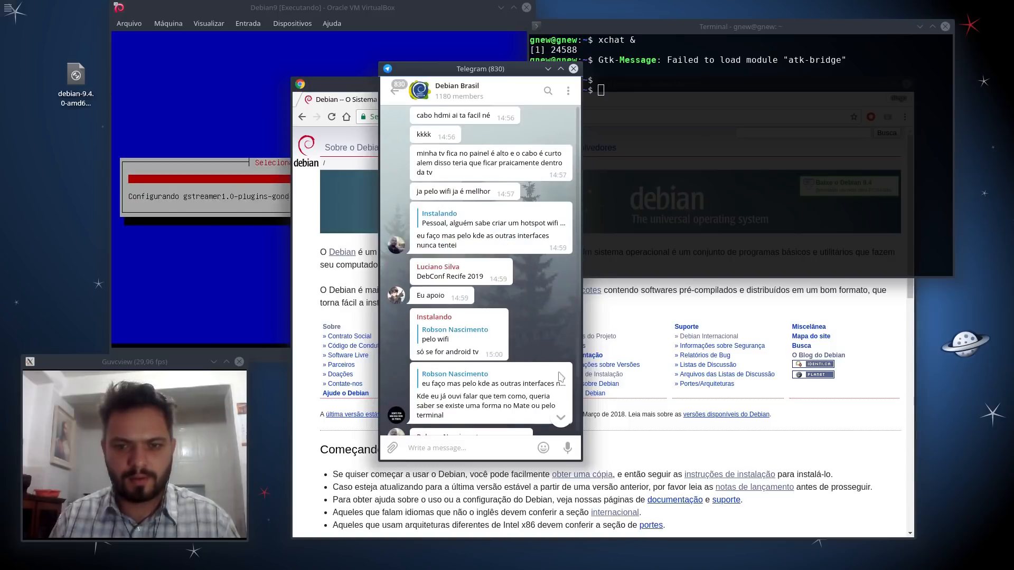
pyautogui.click(560, 417)
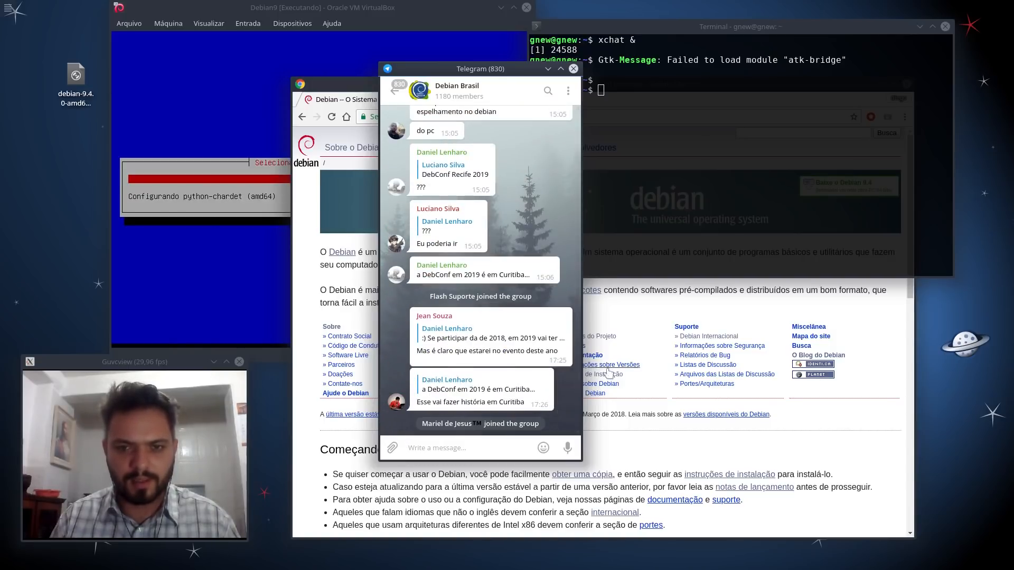
pyautogui.moveTo(581, 461); pyautogui.dragTo(420, 465)
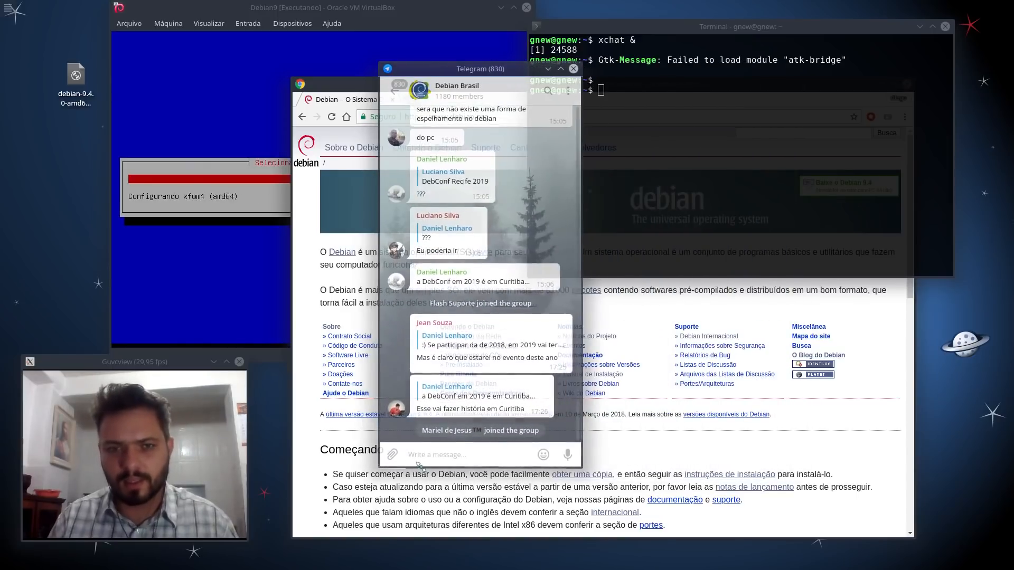
pyautogui.moveTo(448, 68); pyautogui.dragTo(797, 57)
pyautogui.click(480, 88)
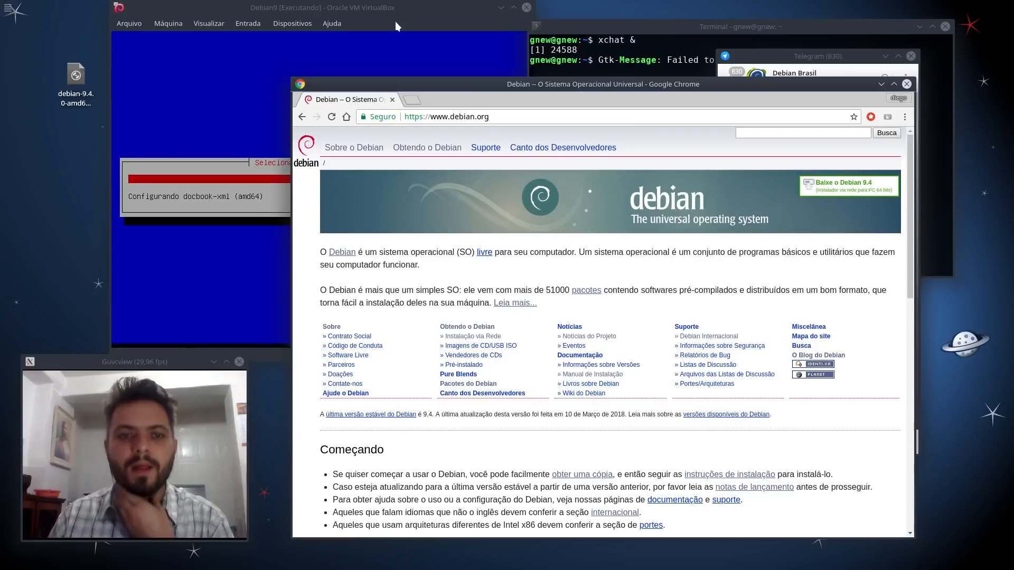
# Step: Centre the VirtualBox window and close Chrome, Telegram and the terminal
pyautogui.click(380, 7)
pyautogui.moveTo(380, 7); pyautogui.dragTo(561, 69)
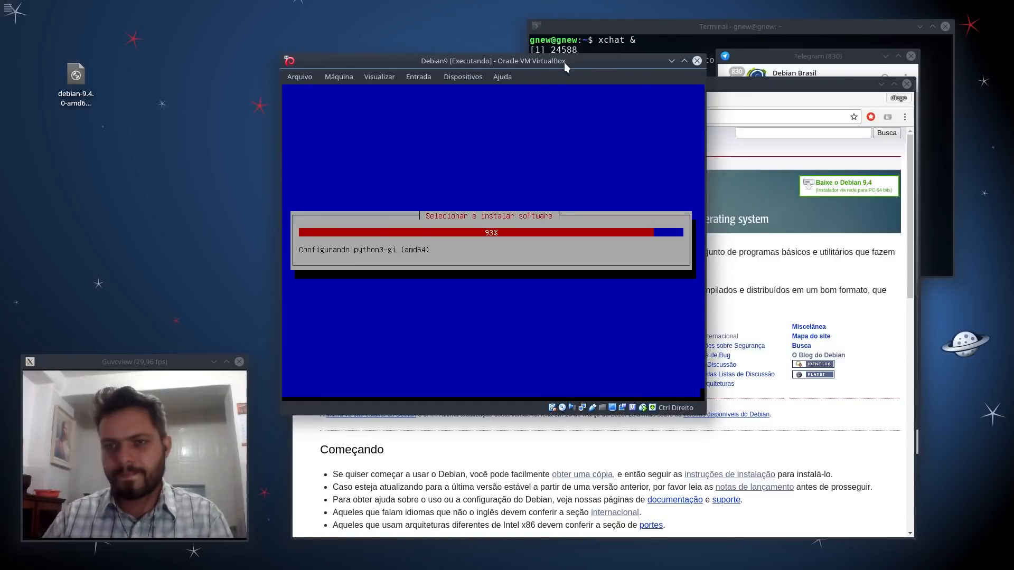
pyautogui.click(907, 84)
pyautogui.click(911, 56)
pyautogui.click(945, 27)
pyautogui.moveTo(845, 29); pyautogui.dragTo(779, 110)
pyautogui.click(880, 107)
pyautogui.moveTo(570, 61); pyautogui.dragTo(593, 58)
pyautogui.moveTo(195, 360); pyautogui.dragTo(213, 359)
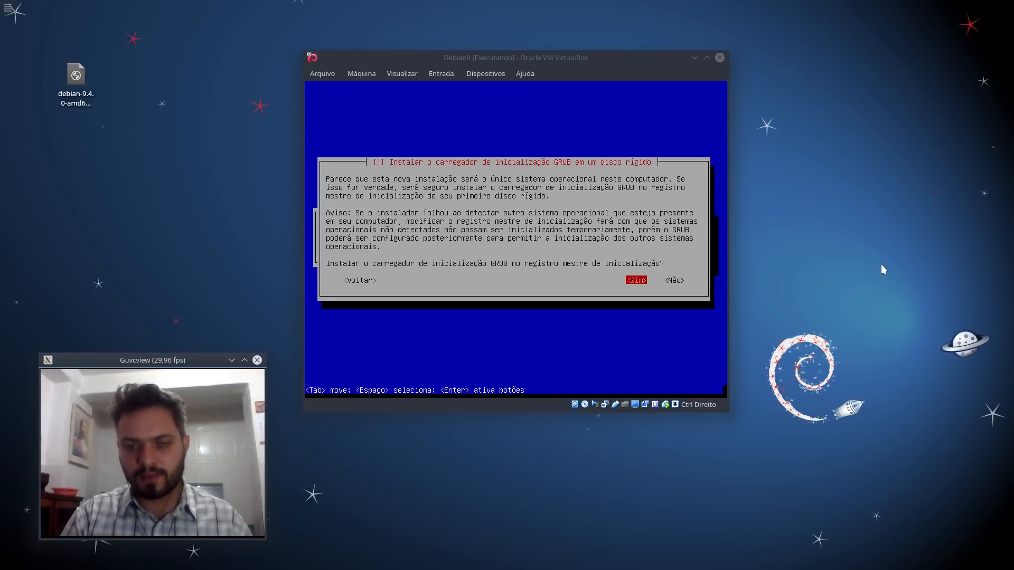
# Step: Install GRUB to the master boot record on /dev/sda and continue to finish the installation
pyautogui.click(544, 68)
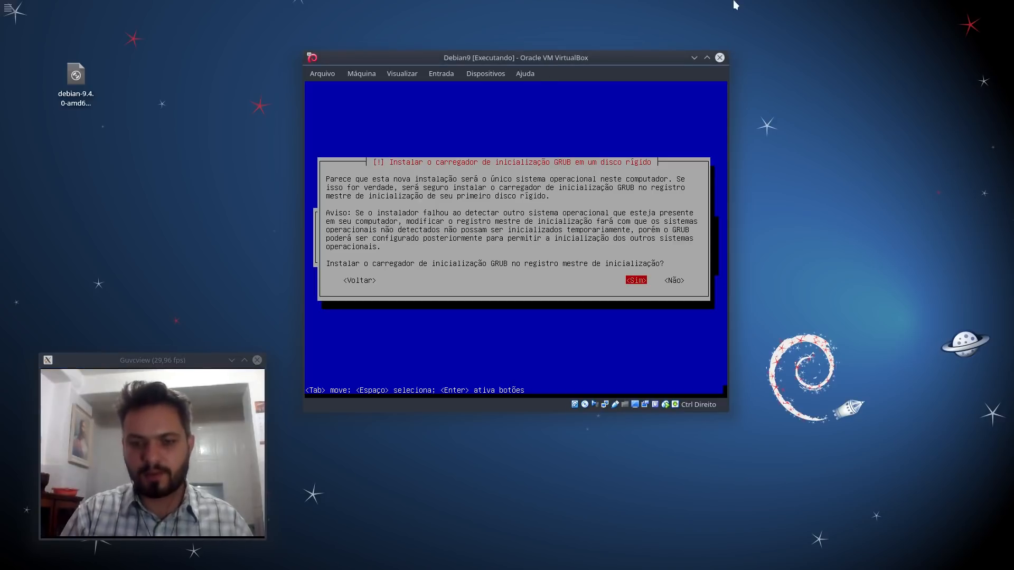
pyautogui.press('Return')
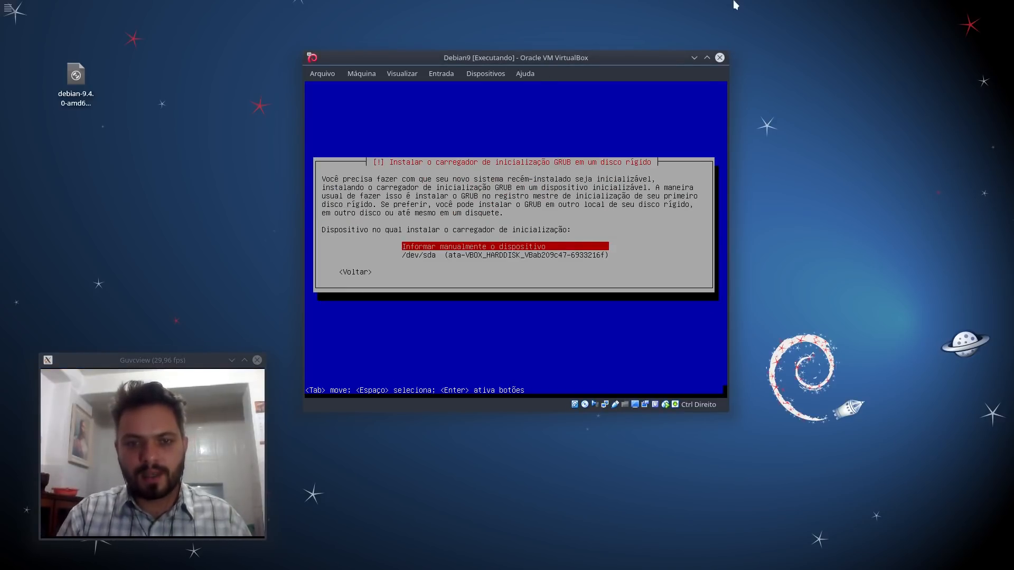
pyautogui.press('Down')
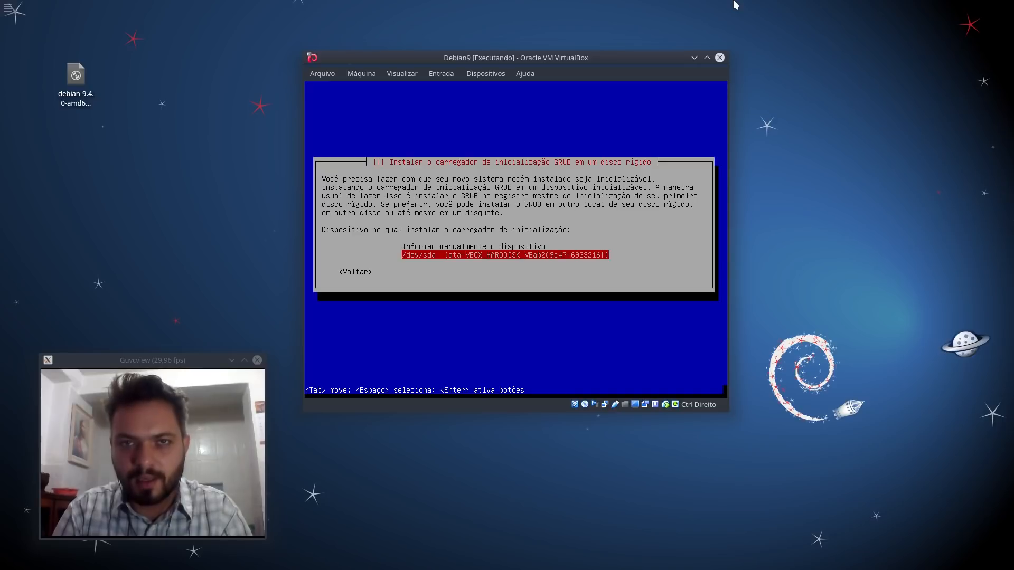
pyautogui.press('Return')
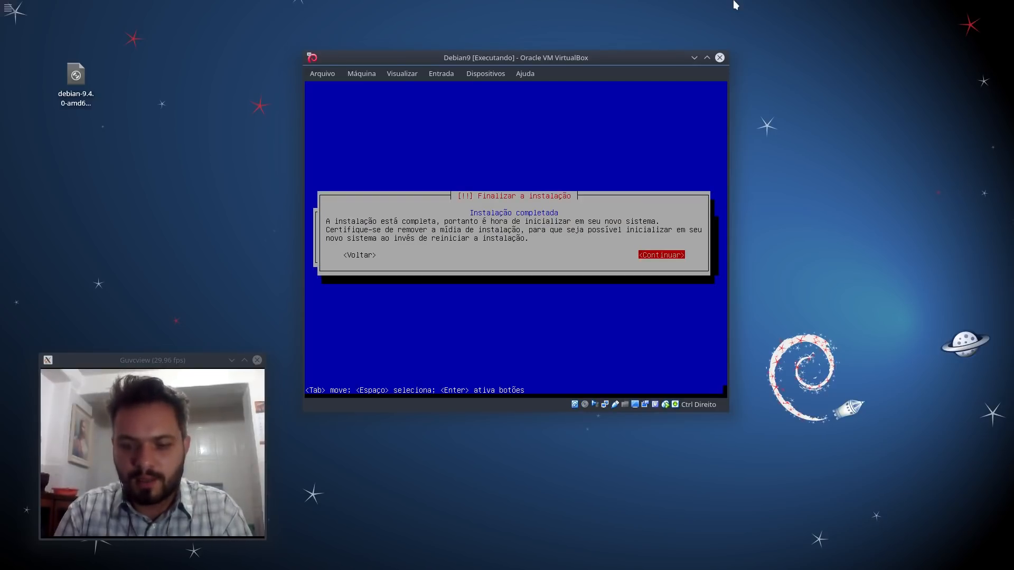
pyautogui.press('Return')
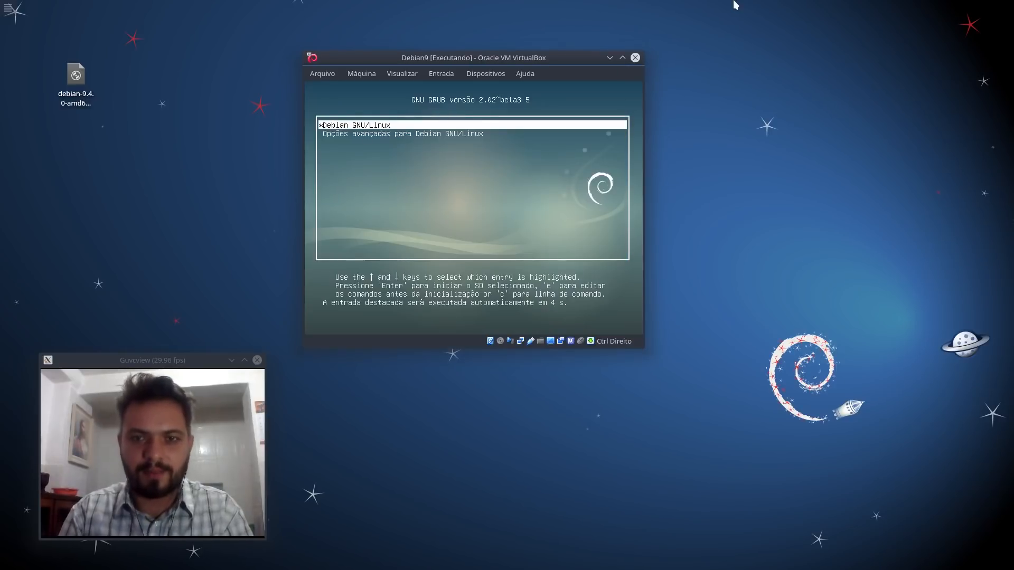
# Step: Nudge the VirtualBox window slightly while Debian boots through GRUB to the login screen
pyautogui.moveTo(542, 55); pyautogui.dragTo(562, 61)
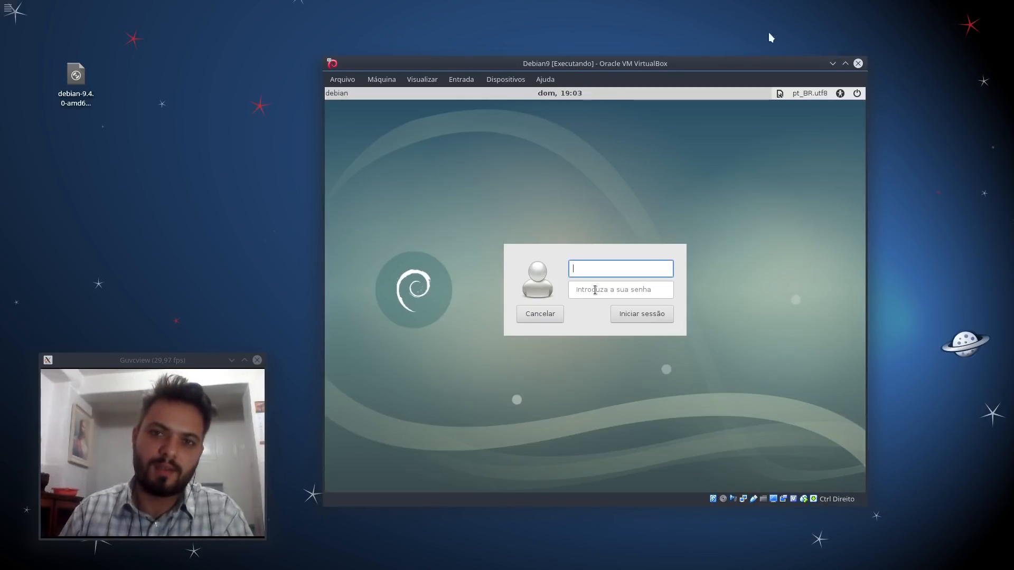
# Step: Log in to the Debian guest as user 'new' with its password
pyautogui.moveTo(614, 63); pyautogui.dragTo(549, 49)
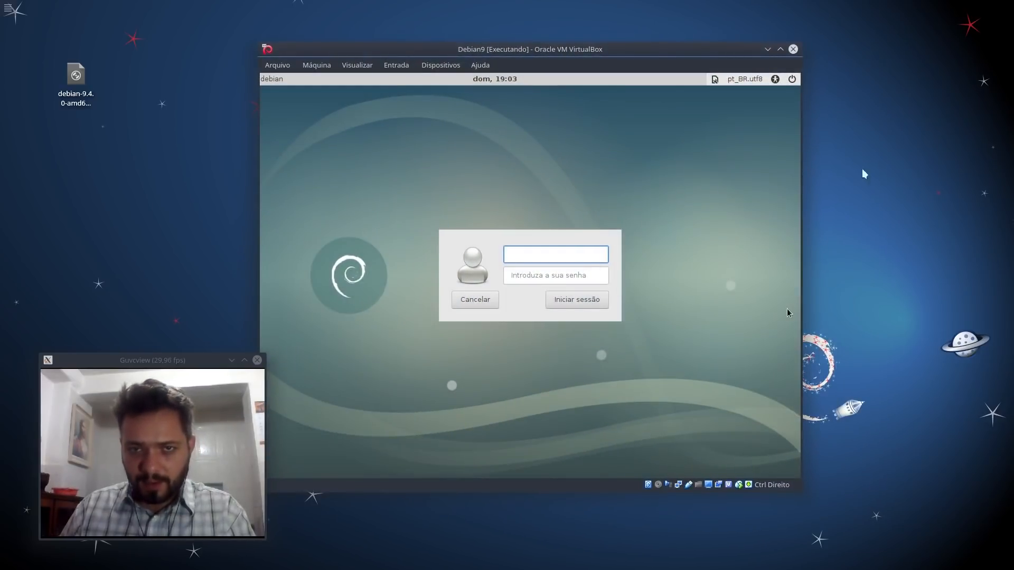
pyautogui.write('new')
pyautogui.press('Tab')
pyautogui.write('123')
pyautogui.press('Return')
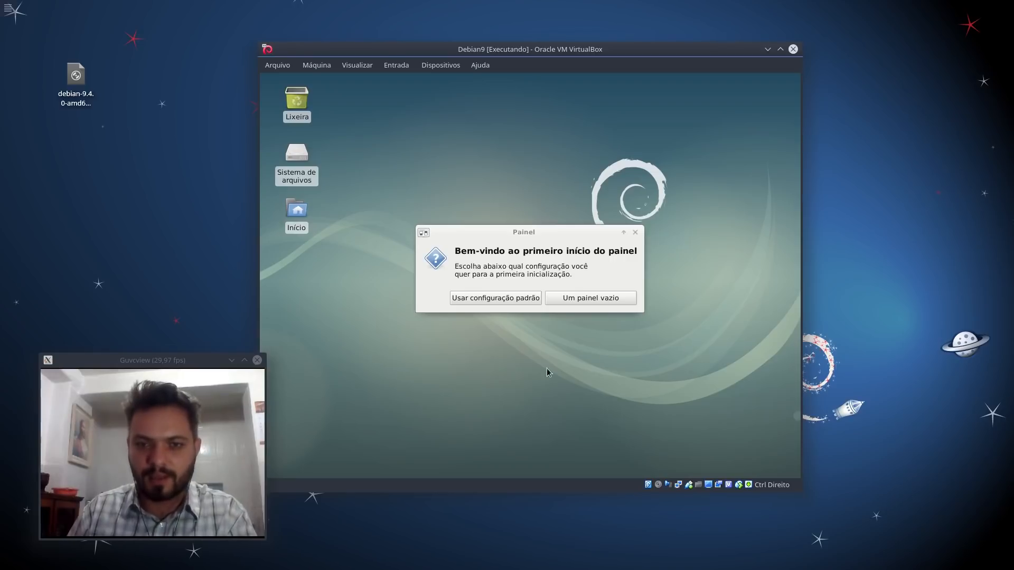
# Step: Accept the default Xfce panel configuration and reposition the VM window
pyautogui.click(490, 299)
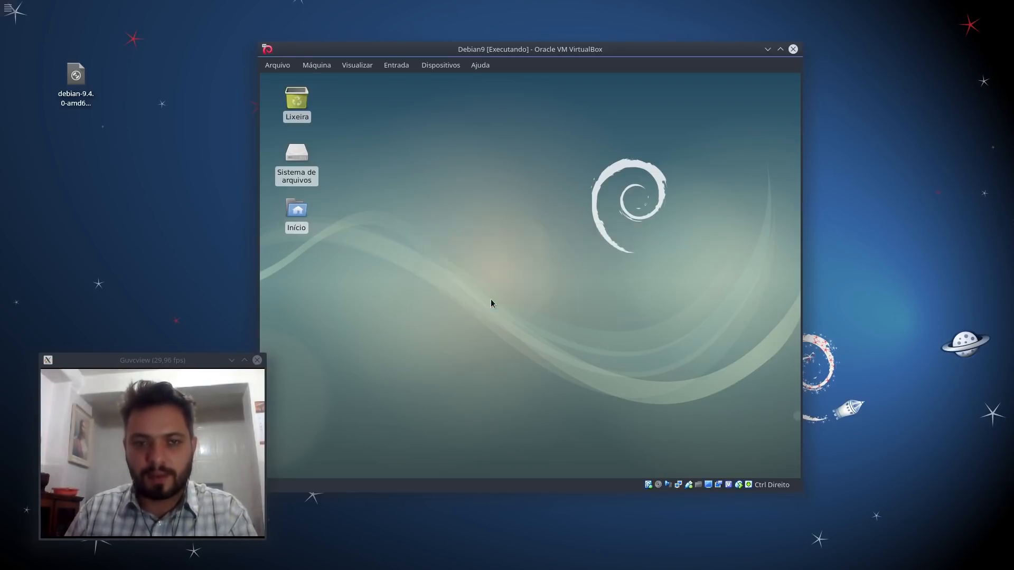
pyautogui.moveTo(184, 355); pyautogui.dragTo(161, 345)
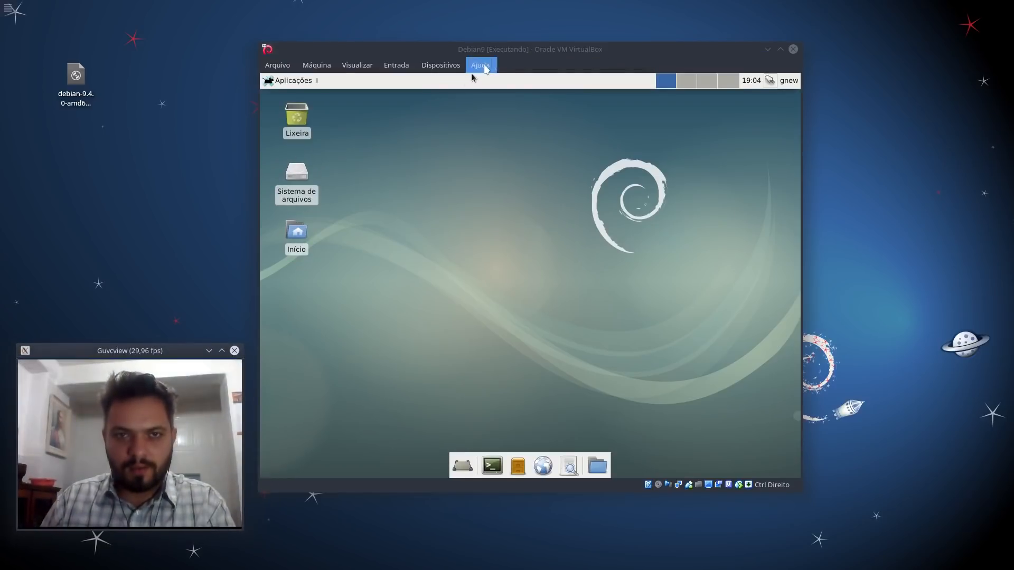
pyautogui.moveTo(499, 51); pyautogui.dragTo(492, 44)
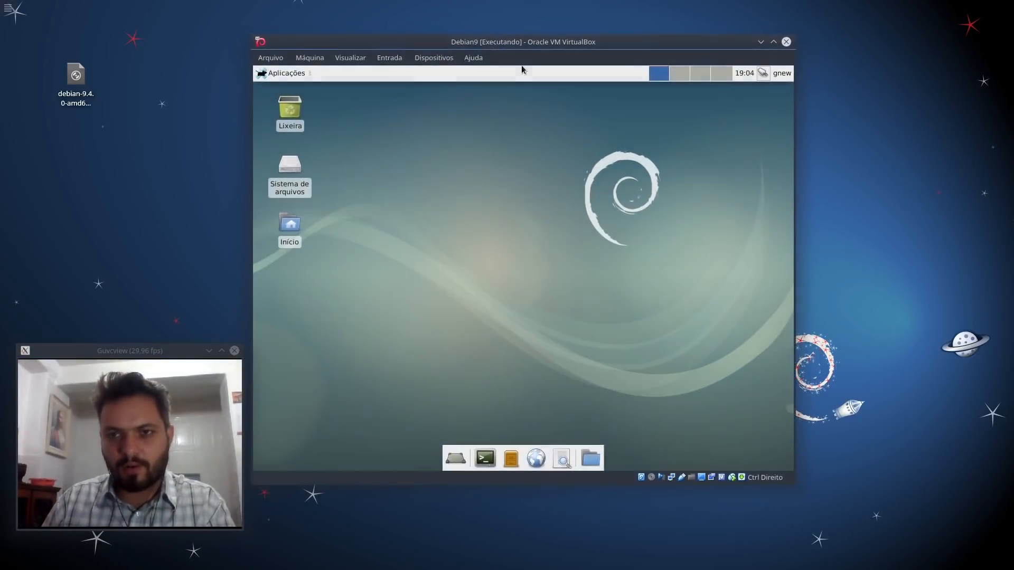
pyautogui.moveTo(671, 160); pyautogui.dragTo(401, 339)
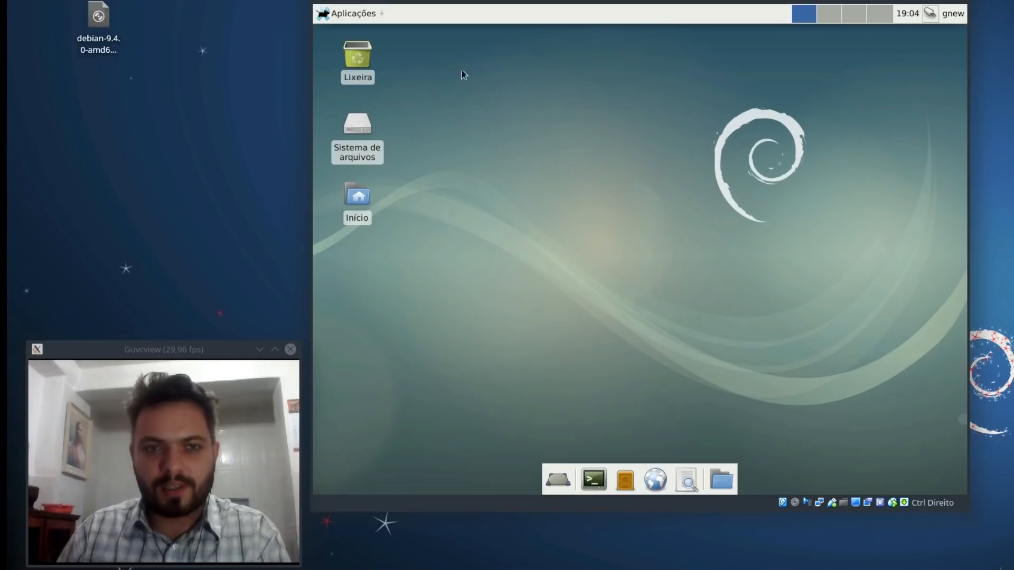
pyautogui.click(350, 13)
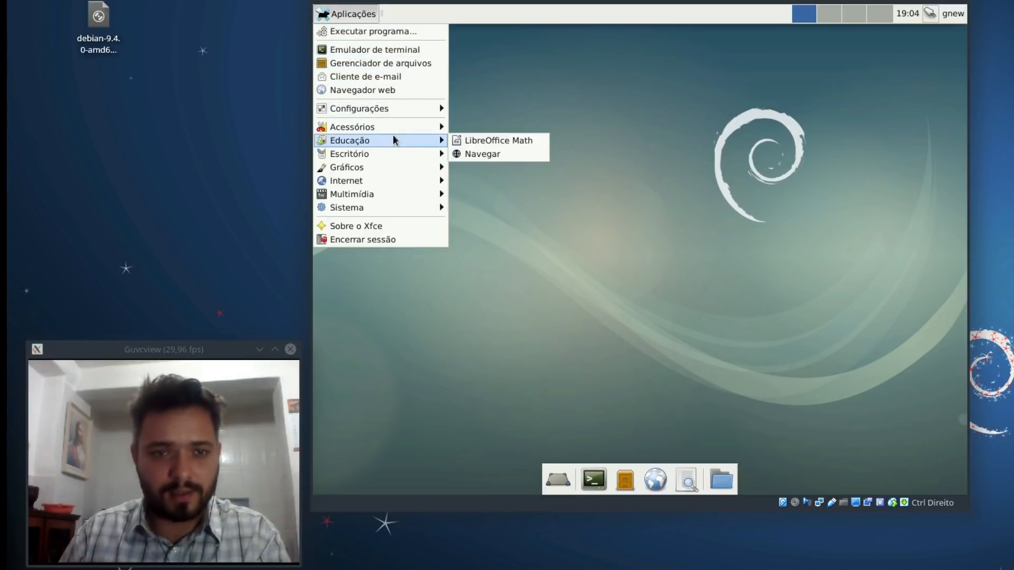
# Step: Launch LibreOffice Writer from Aplicações > Escritório, then close it
pyautogui.moveTo(394, 130)
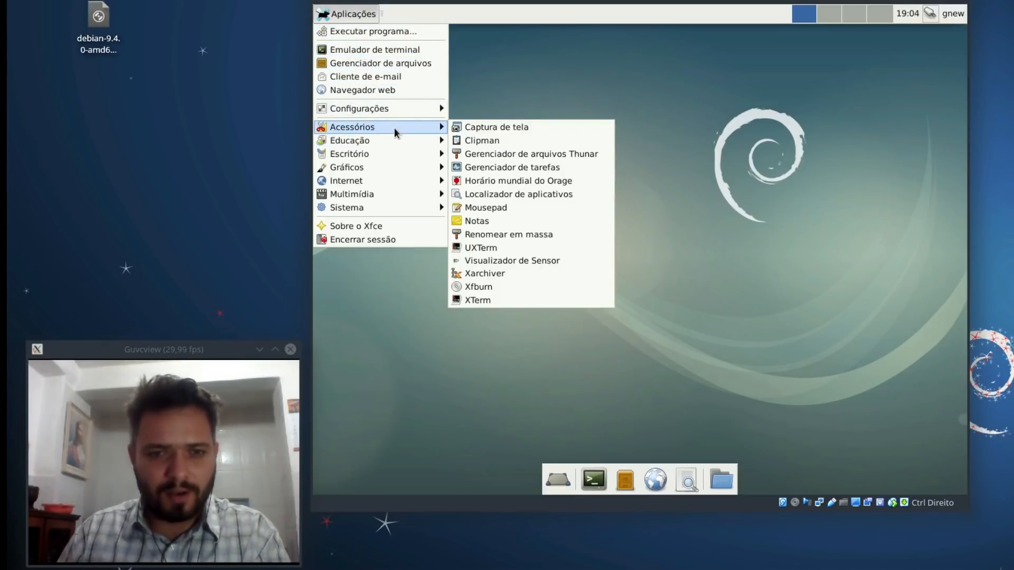
pyautogui.moveTo(400, 148)
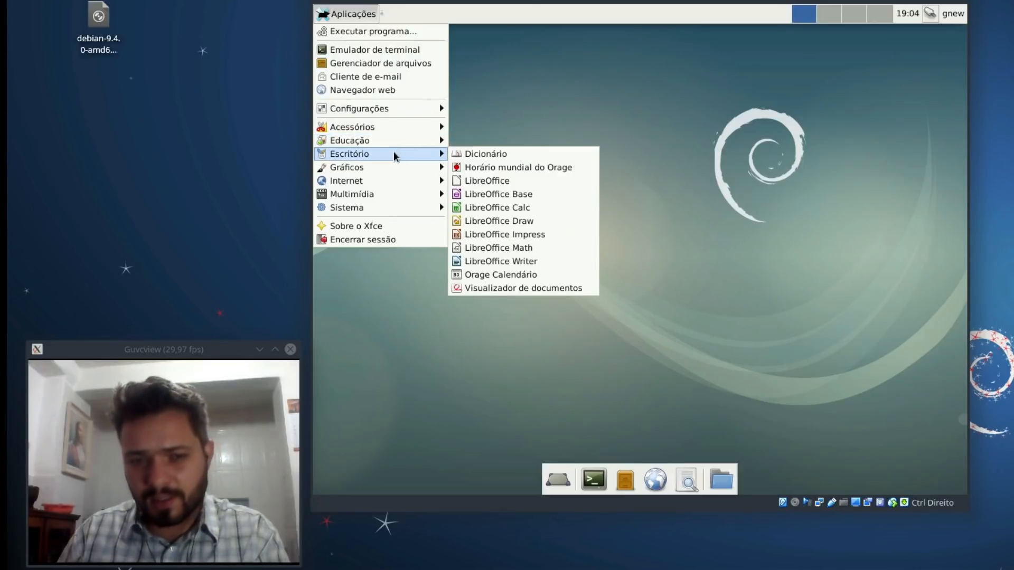
pyautogui.click(544, 261)
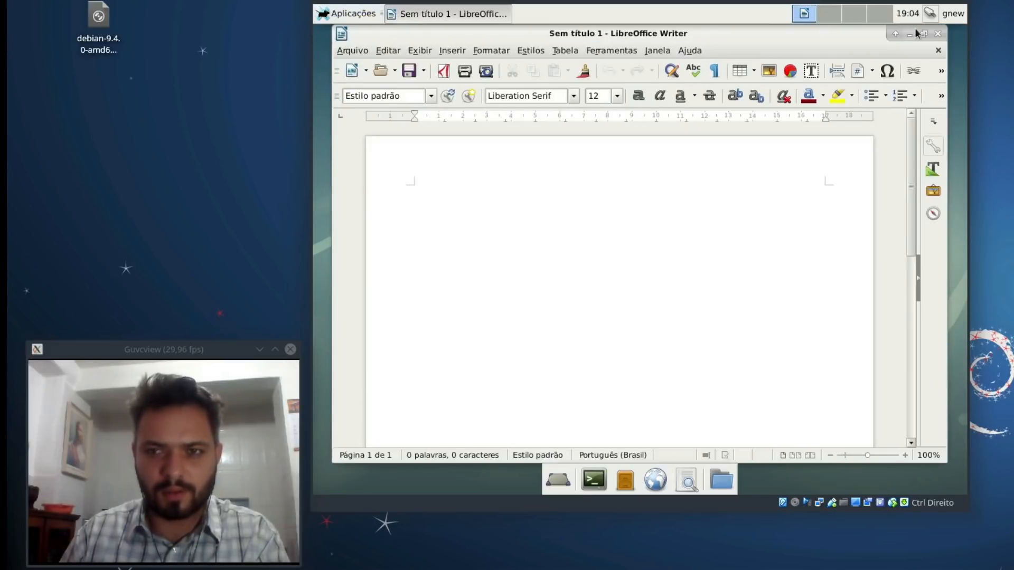
pyautogui.click(937, 34)
# Step: Browse the Gráficos, Multimídia and Sistema menu categories, then dismiss the menu
pyautogui.click(348, 14)
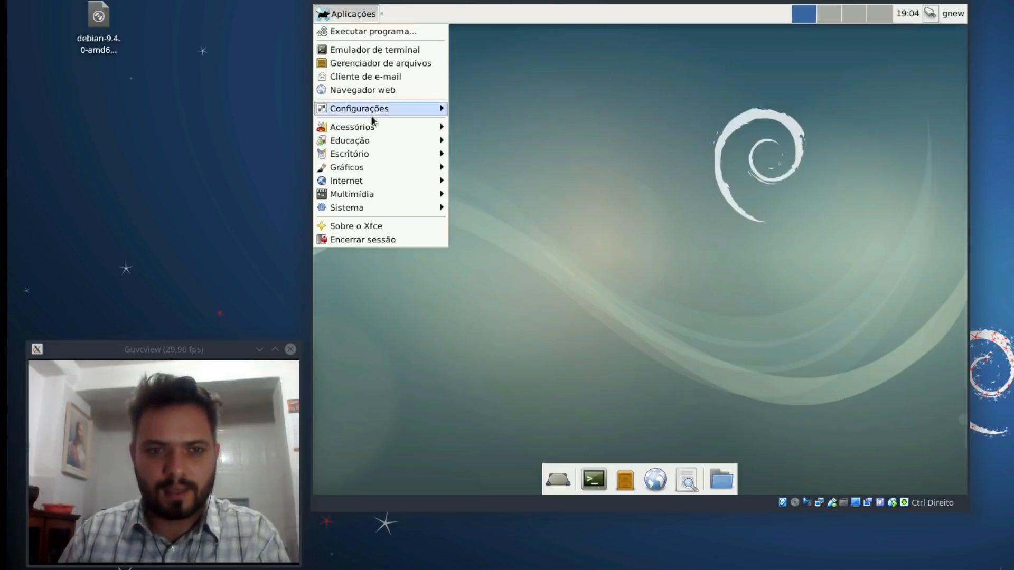
pyautogui.moveTo(393, 168)
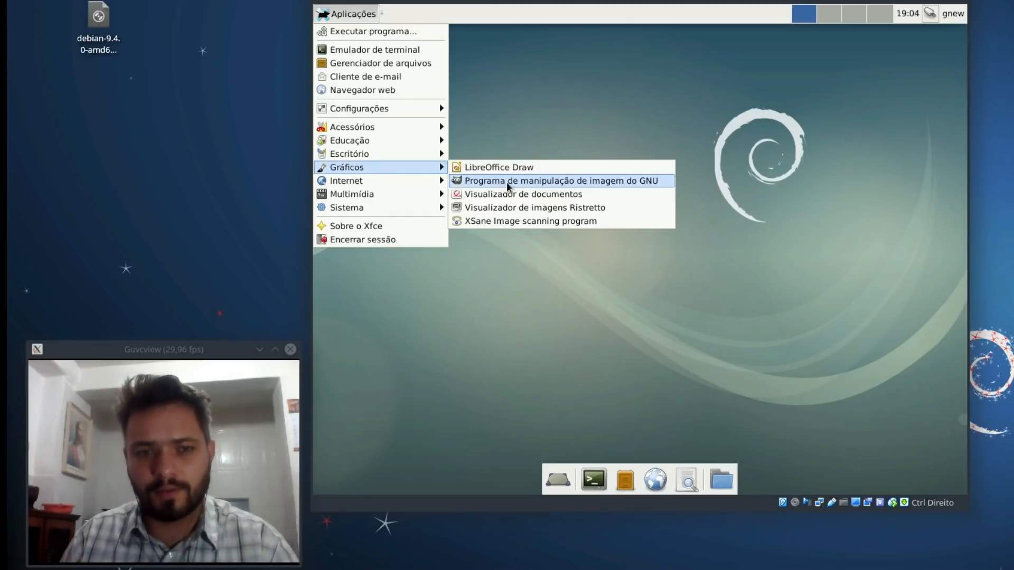
pyautogui.moveTo(409, 184)
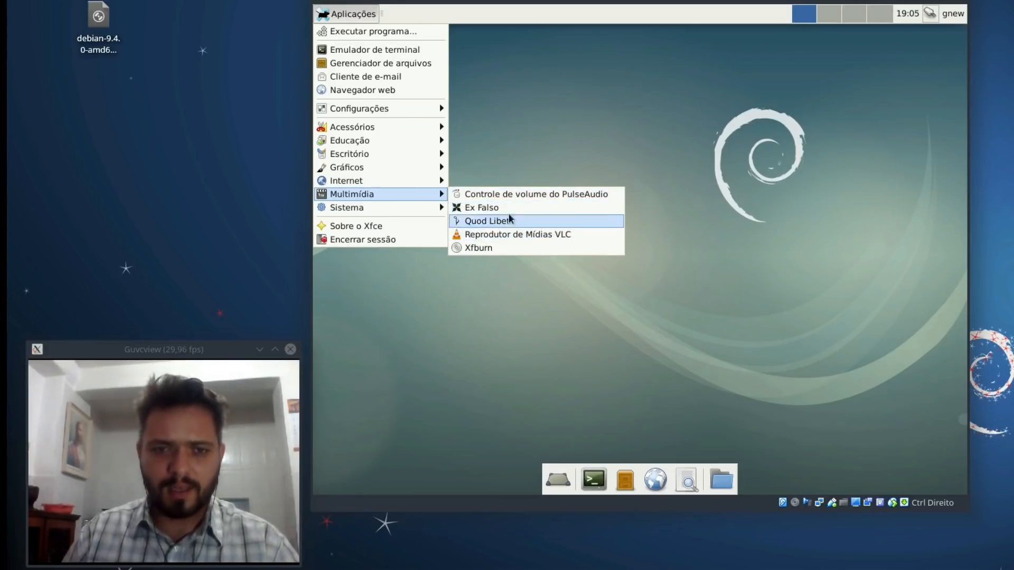
pyautogui.moveTo(381, 208)
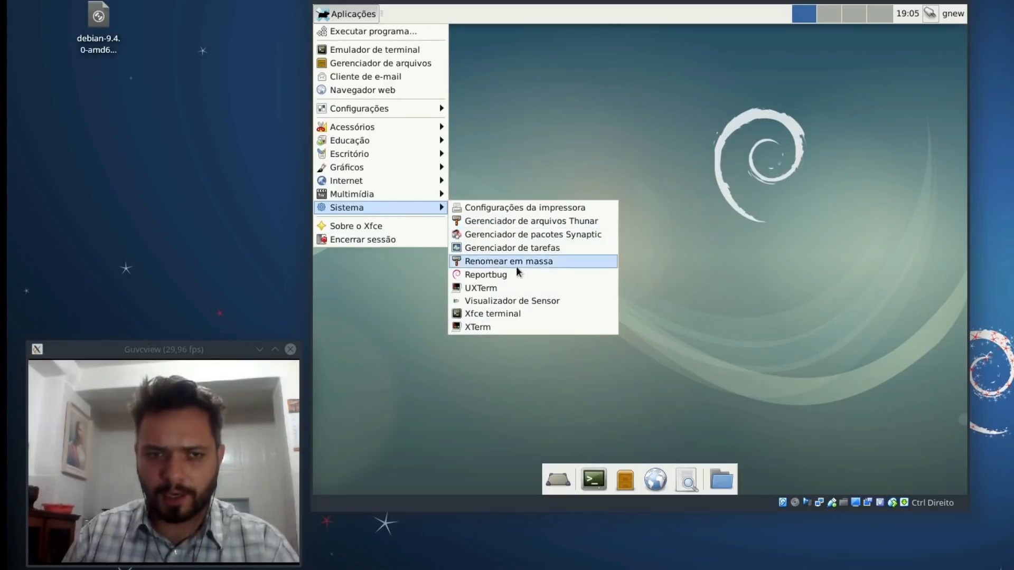
pyautogui.click(694, 151)
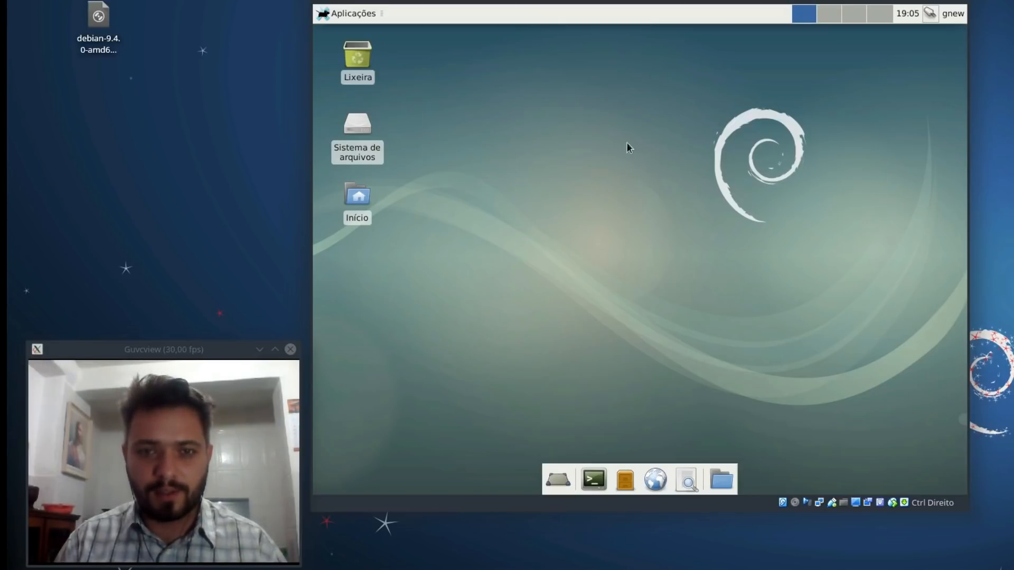
# Step: Delete Painel 2, the bottom launcher dock, in Panel preferences
pyautogui.rightClick(577, 20)
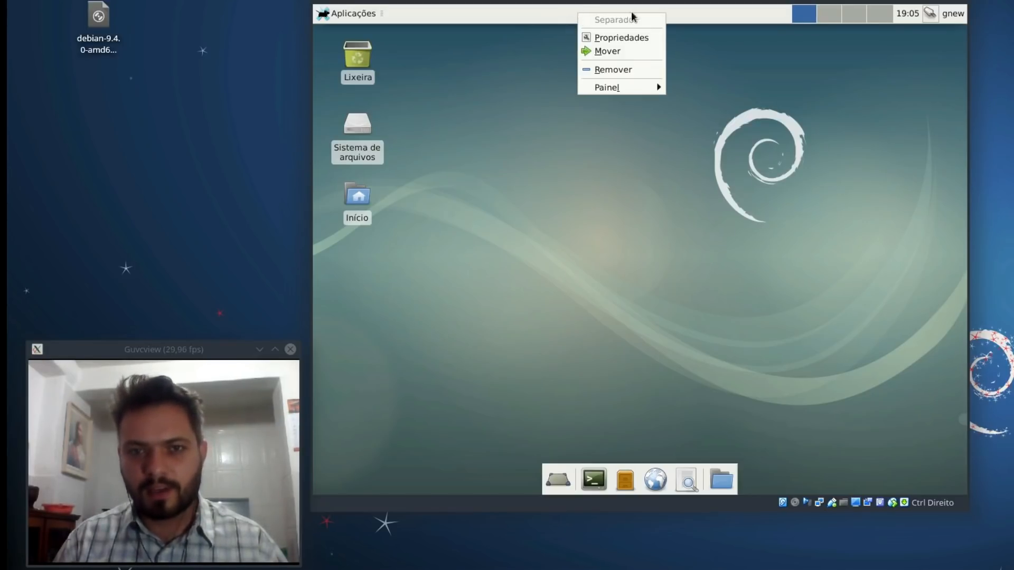
pyautogui.moveTo(644, 90)
pyautogui.click(743, 100)
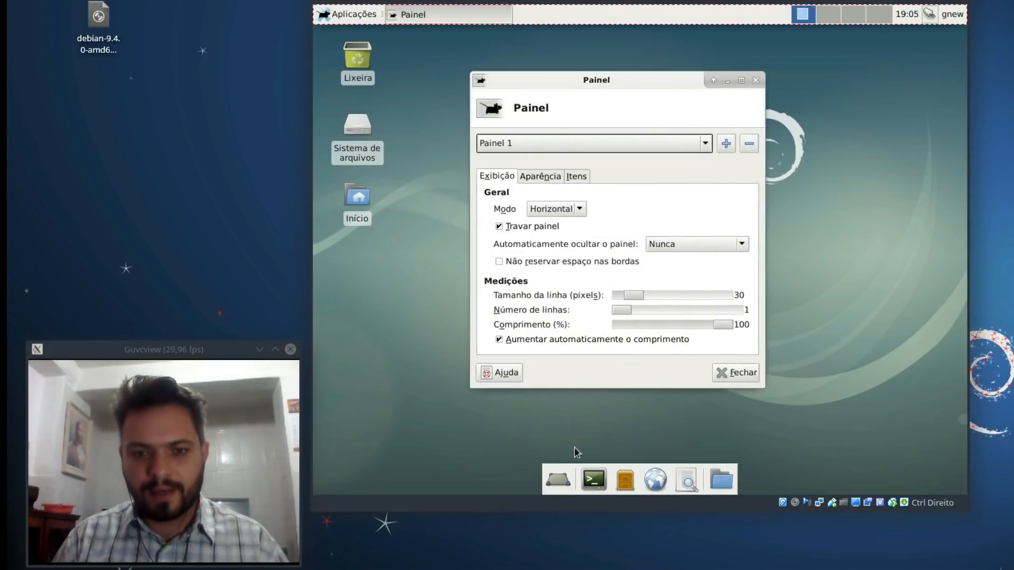
pyautogui.click(566, 150)
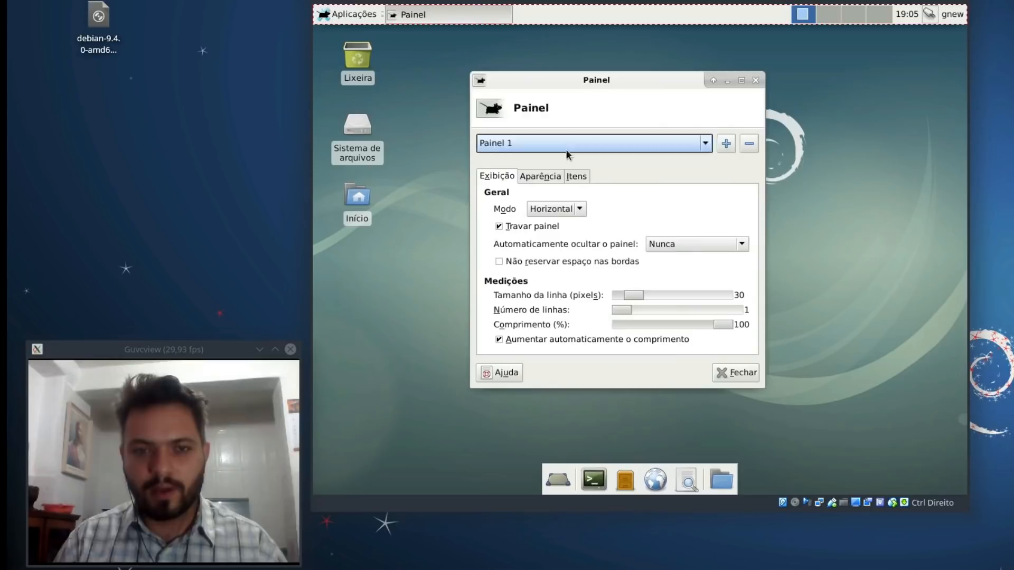
pyautogui.click(549, 157)
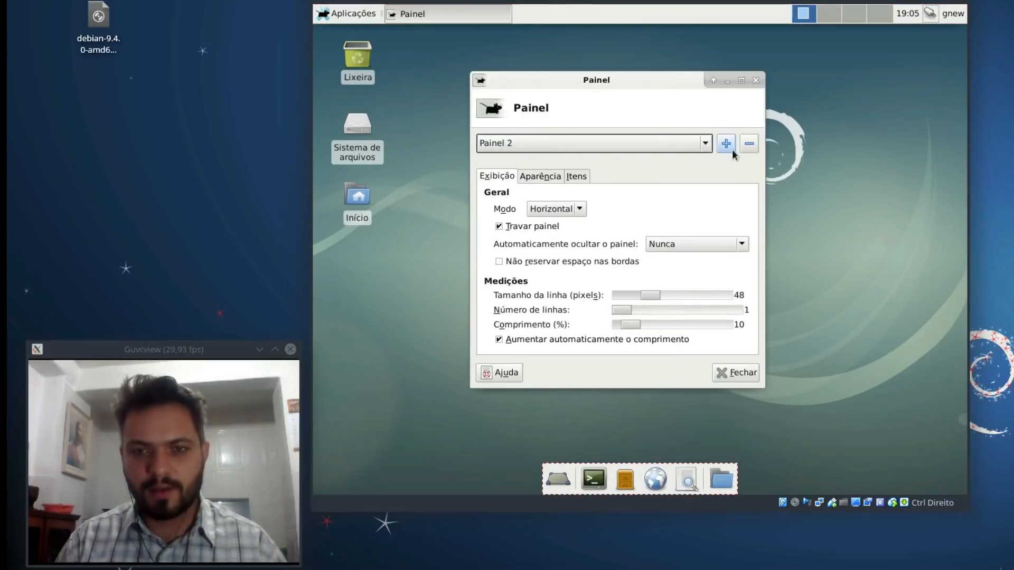
pyautogui.click(750, 144)
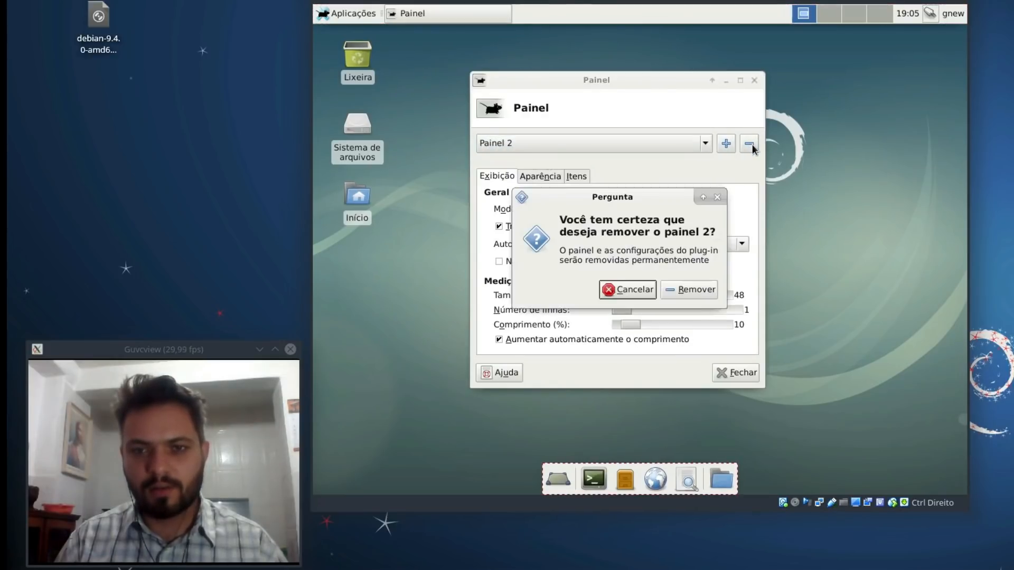
pyautogui.click(691, 291)
# Step: Unlock Painel 1, move it to the bottom of the screen, and relock it
pyautogui.click(584, 150)
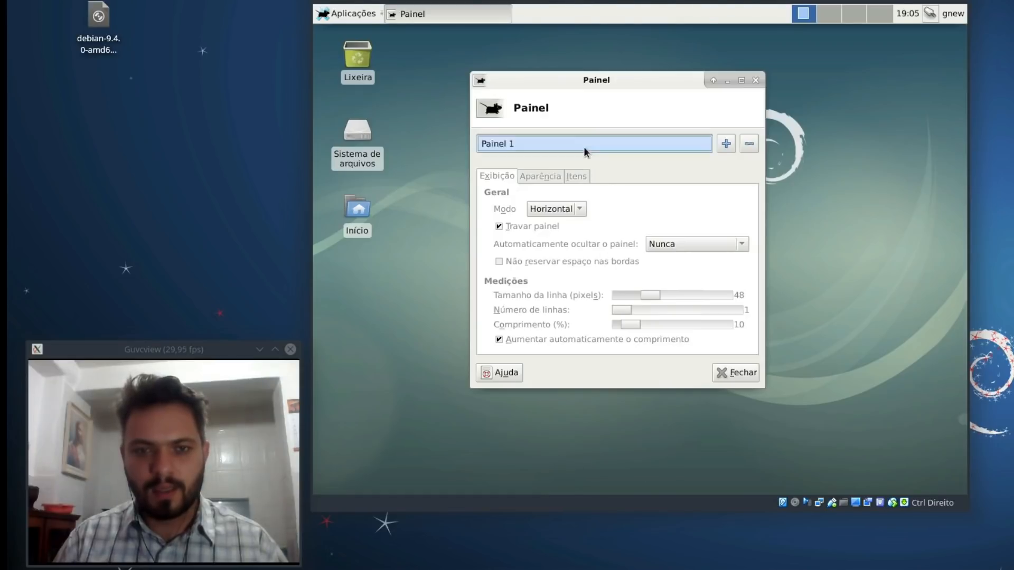
pyautogui.click(583, 149)
pyautogui.click(569, 145)
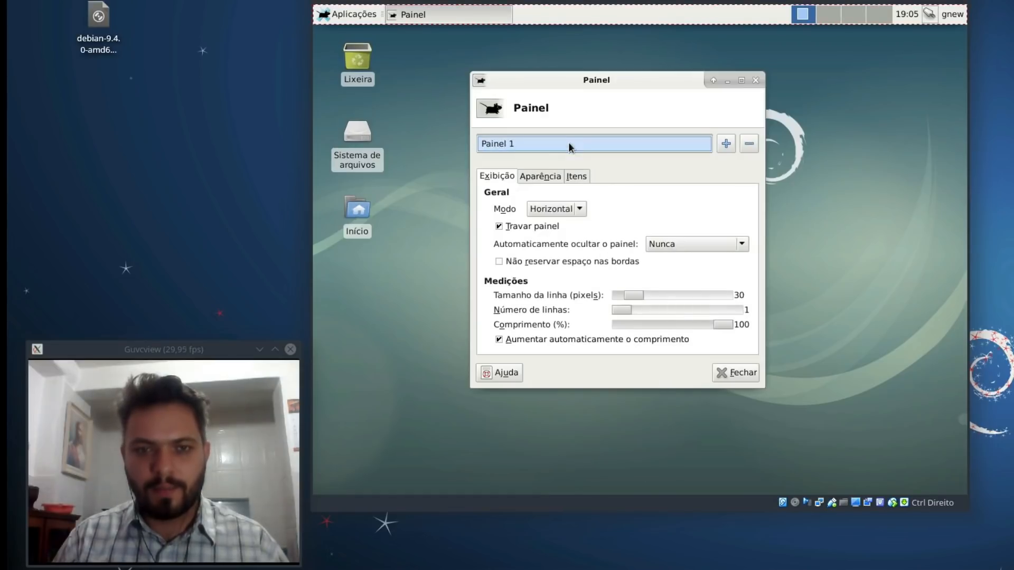
pyautogui.click(498, 227)
pyautogui.click(498, 227)
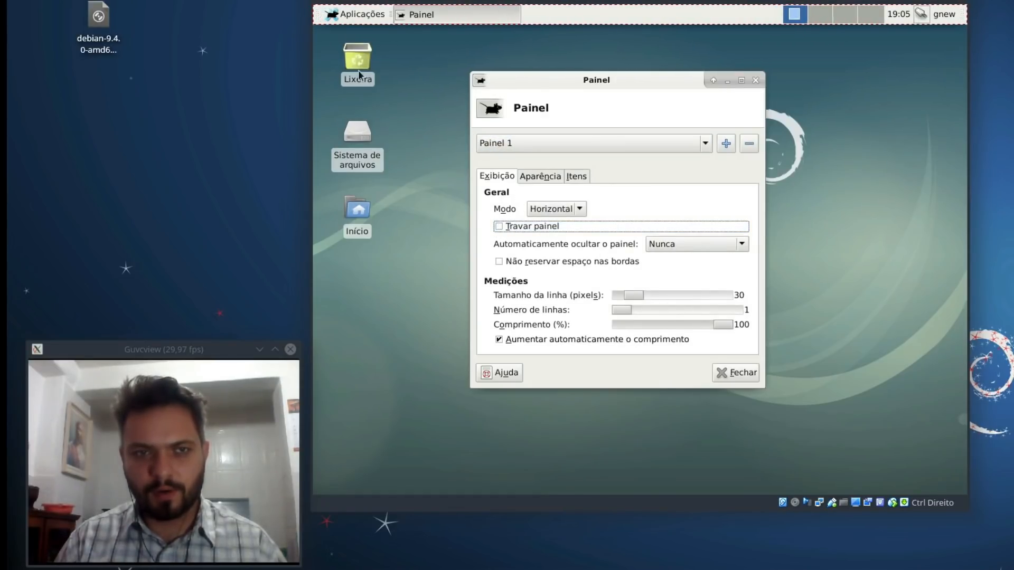
pyautogui.moveTo(318, 16); pyautogui.dragTo(334, 491)
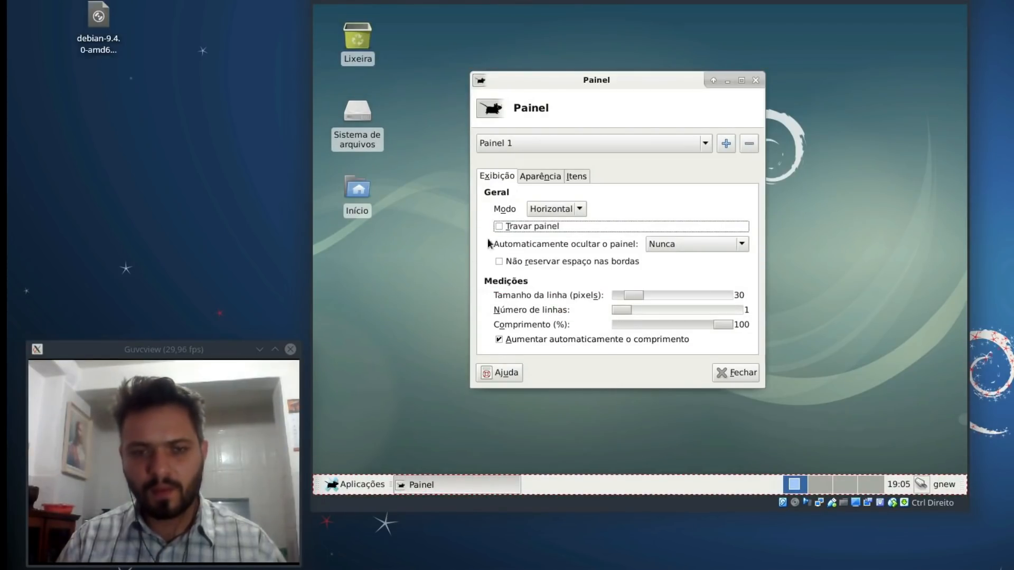
pyautogui.click(540, 227)
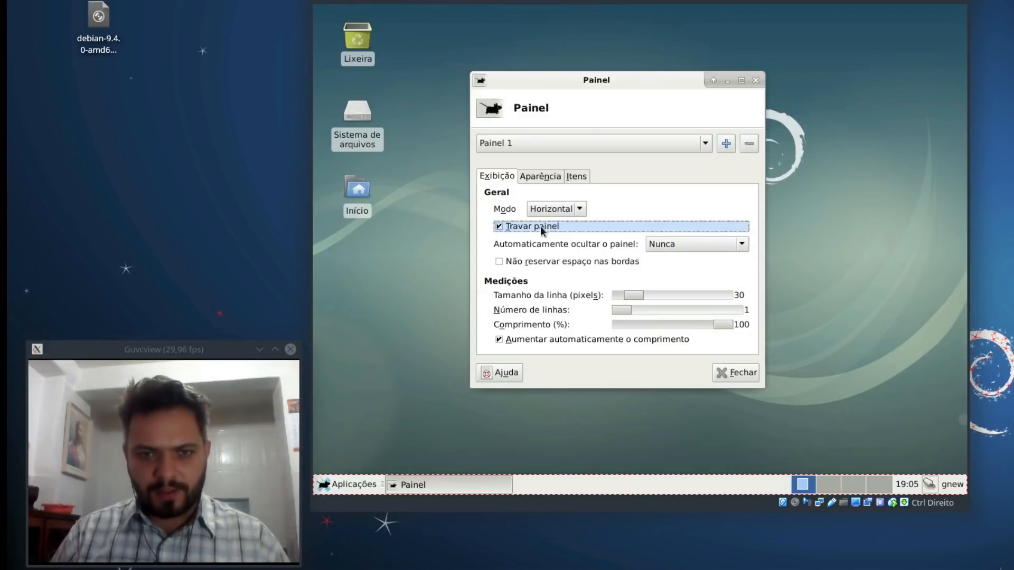
pyautogui.click(572, 177)
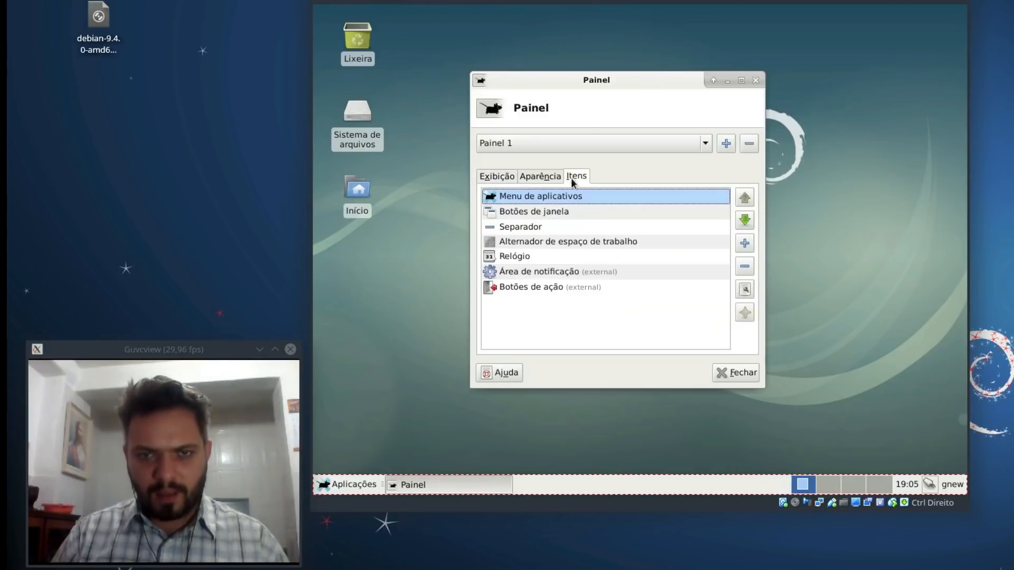
# Step: Hide the Aplicações button title and set the applications menu icon to debian-logo
pyautogui.doubleClick(547, 195)
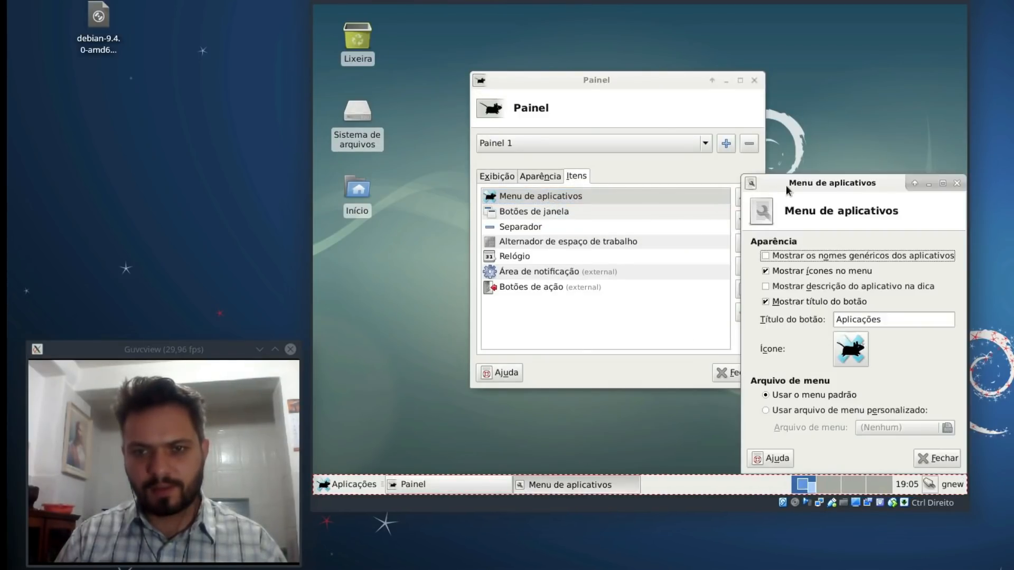
pyautogui.moveTo(786, 189); pyautogui.dragTo(635, 114)
pyautogui.click(614, 227)
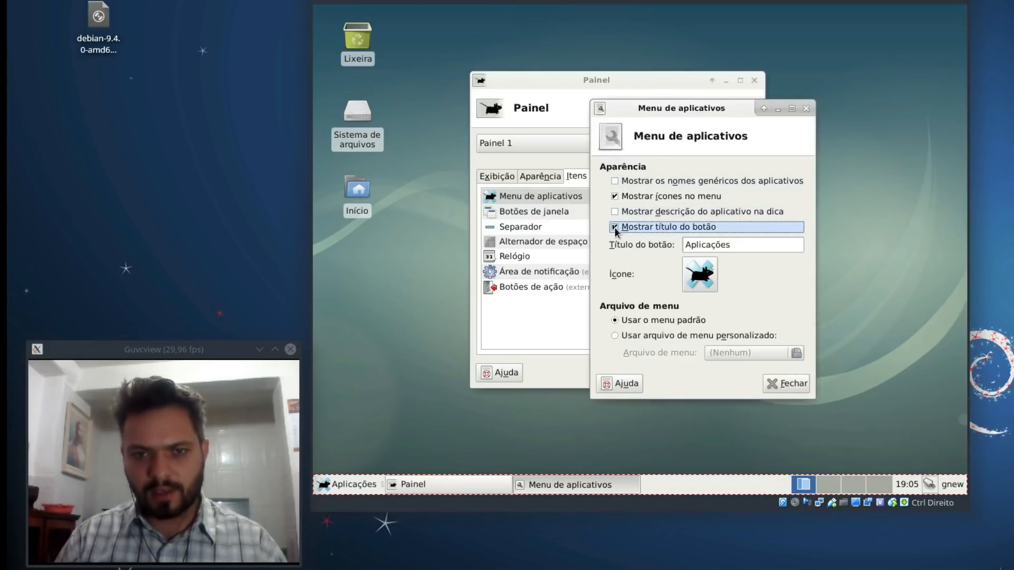
pyautogui.click(699, 277)
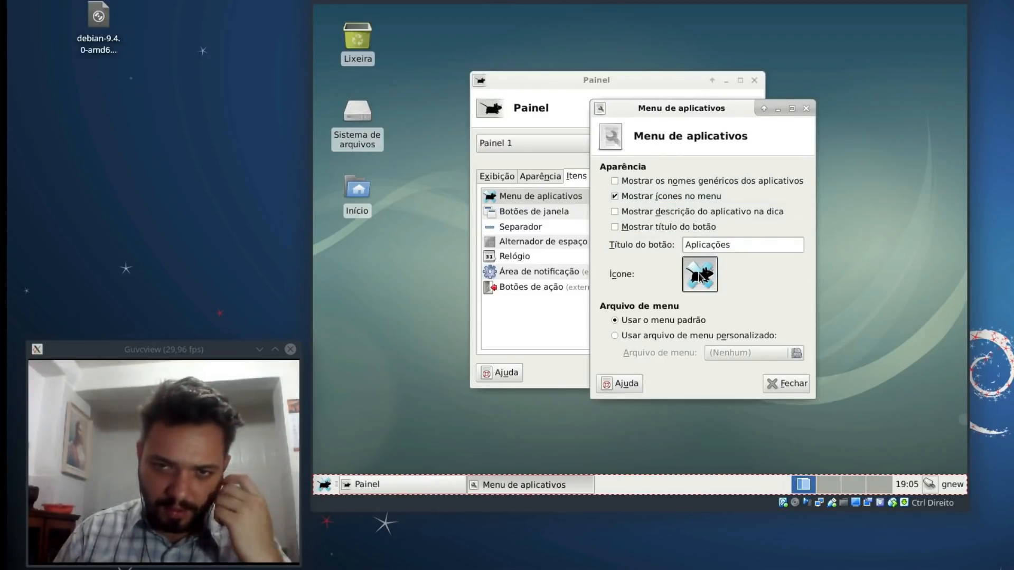
pyautogui.click(663, 114)
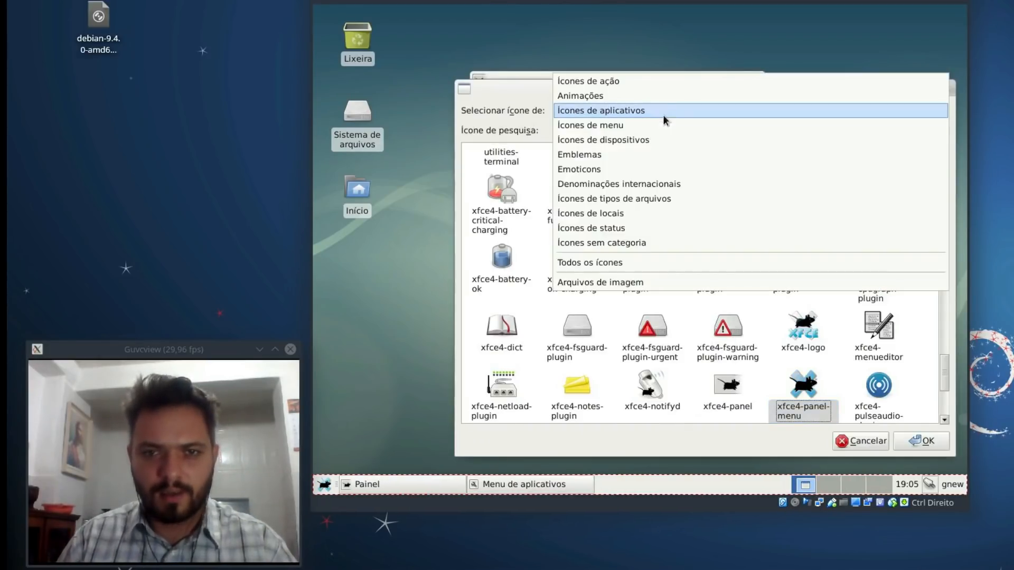
pyautogui.click(655, 262)
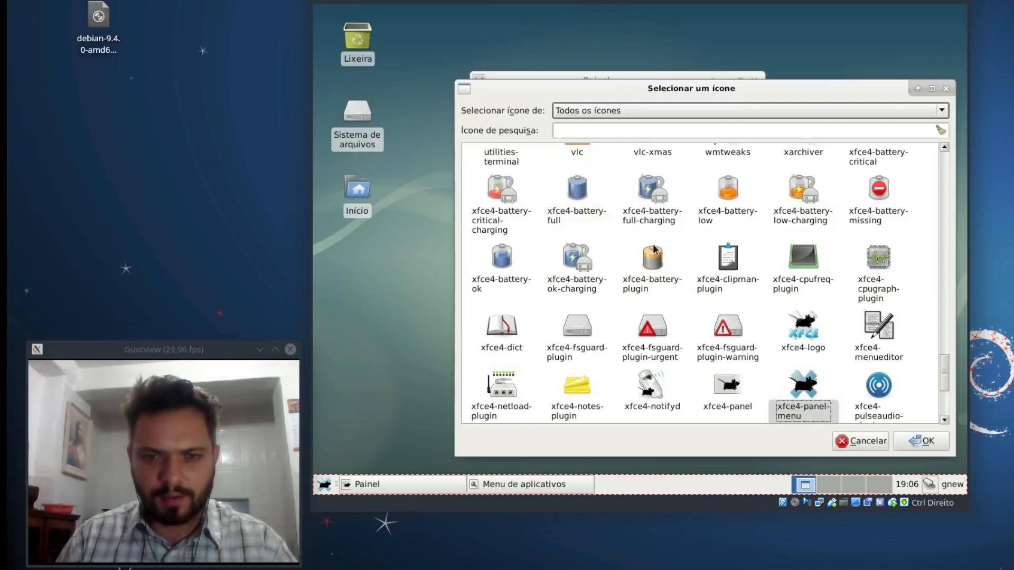
pyautogui.click(595, 129)
pyautogui.write('debian')
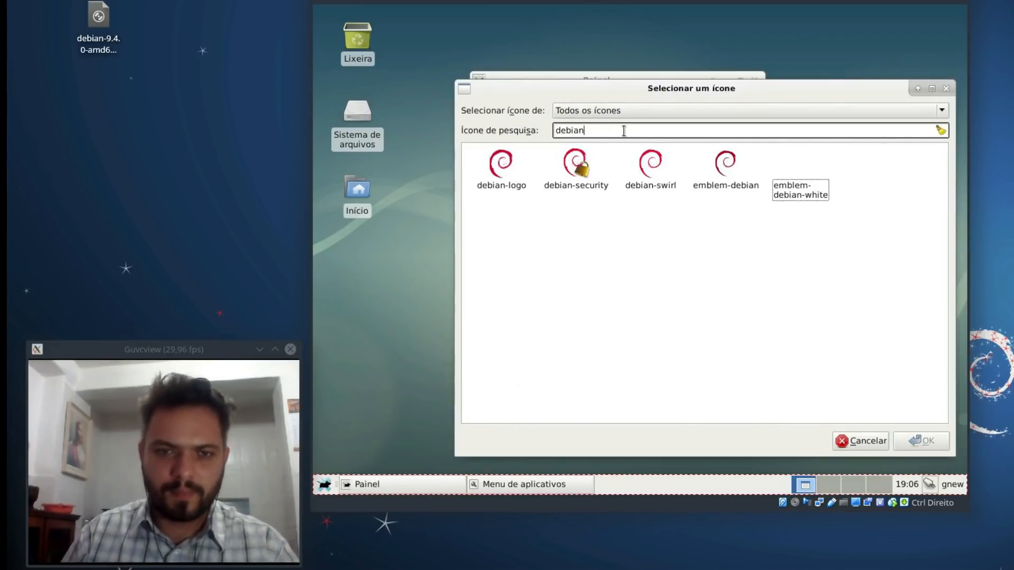
pyautogui.click(496, 168)
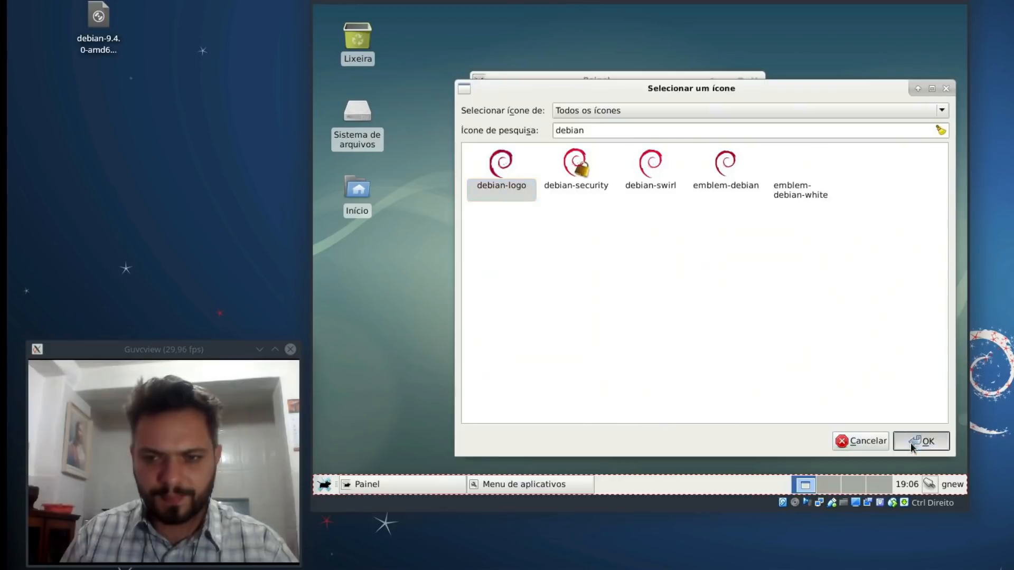
pyautogui.click(912, 443)
pyautogui.click(784, 387)
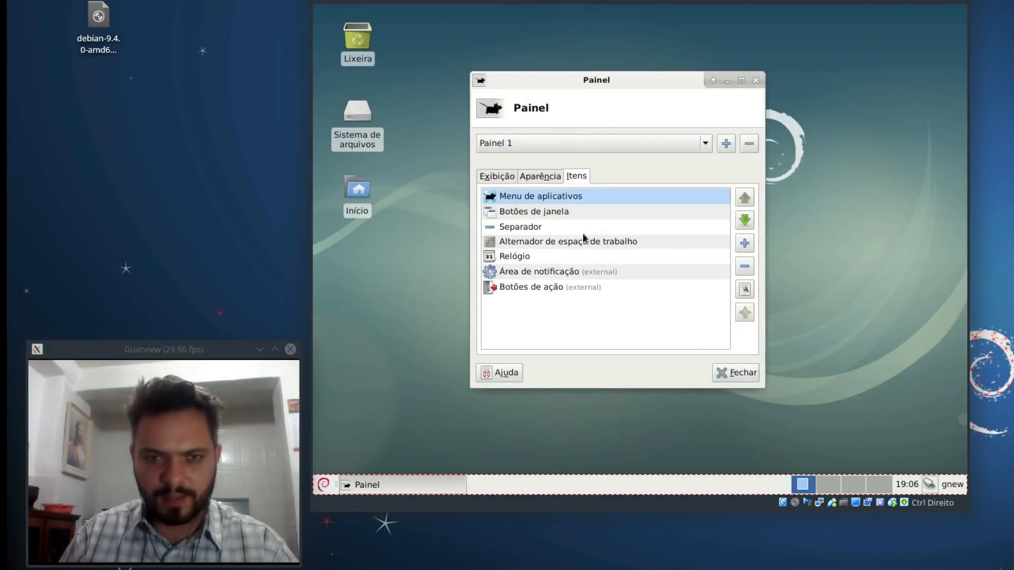
# Step: Remove the workspace switcher item from the panel
pyautogui.click(544, 242)
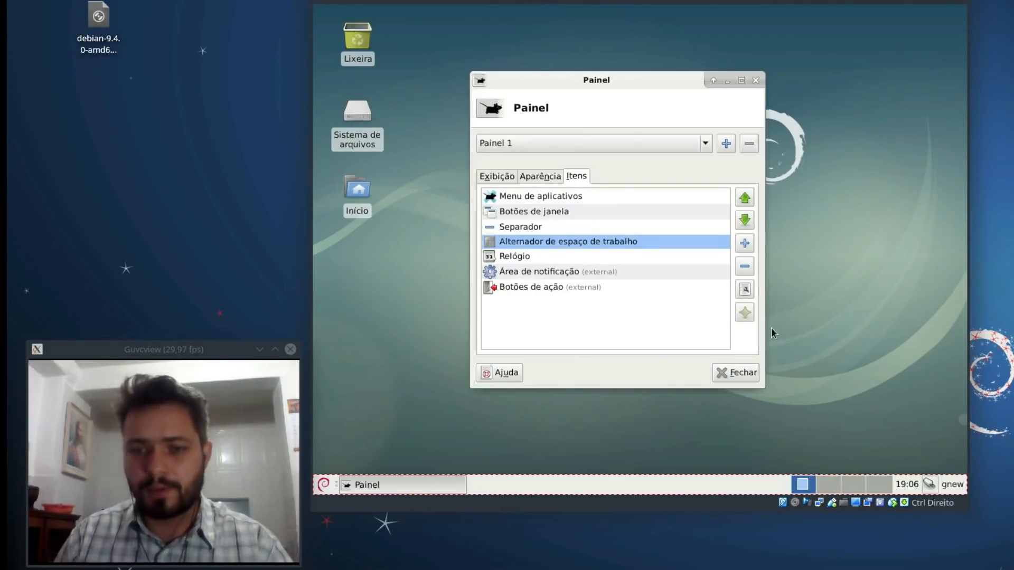
pyautogui.click(744, 266)
pyautogui.click(710, 296)
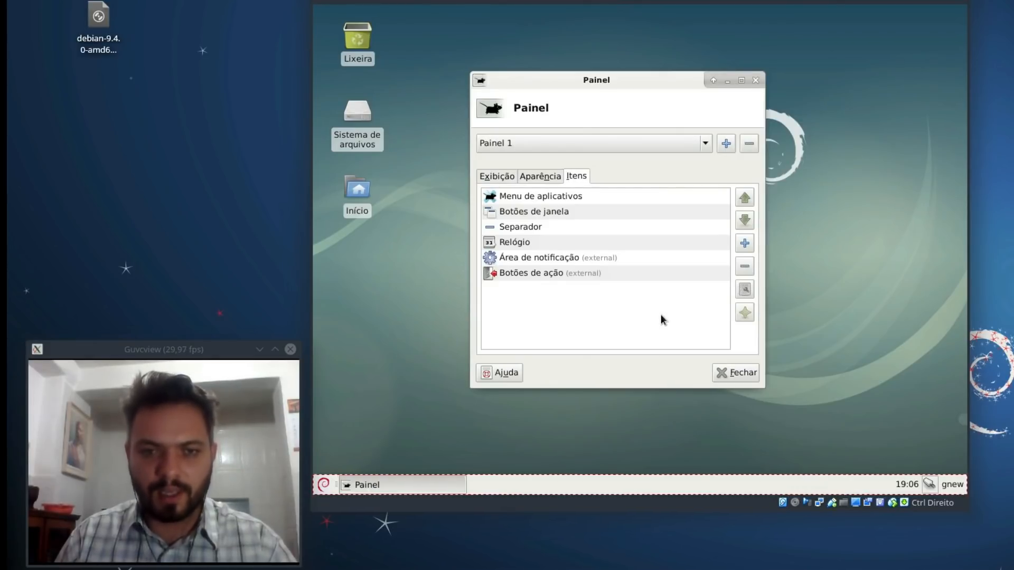
# Step: Add the PulseAudio Plugin to the panel from the new items list
pyautogui.click(744, 243)
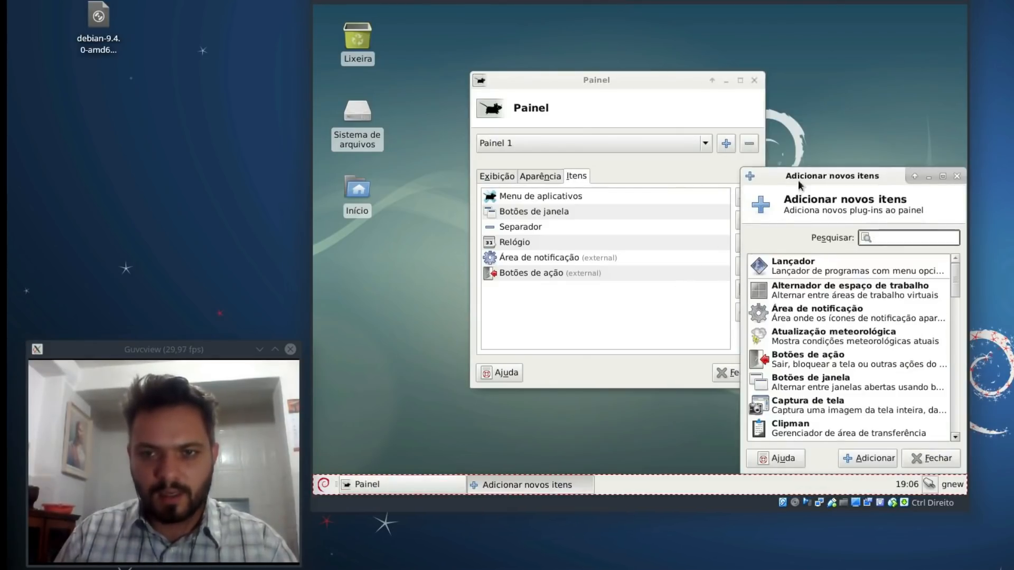
pyautogui.moveTo(800, 185); pyautogui.dragTo(571, 111)
pyautogui.moveTo(727, 212); pyautogui.dragTo(720, 290)
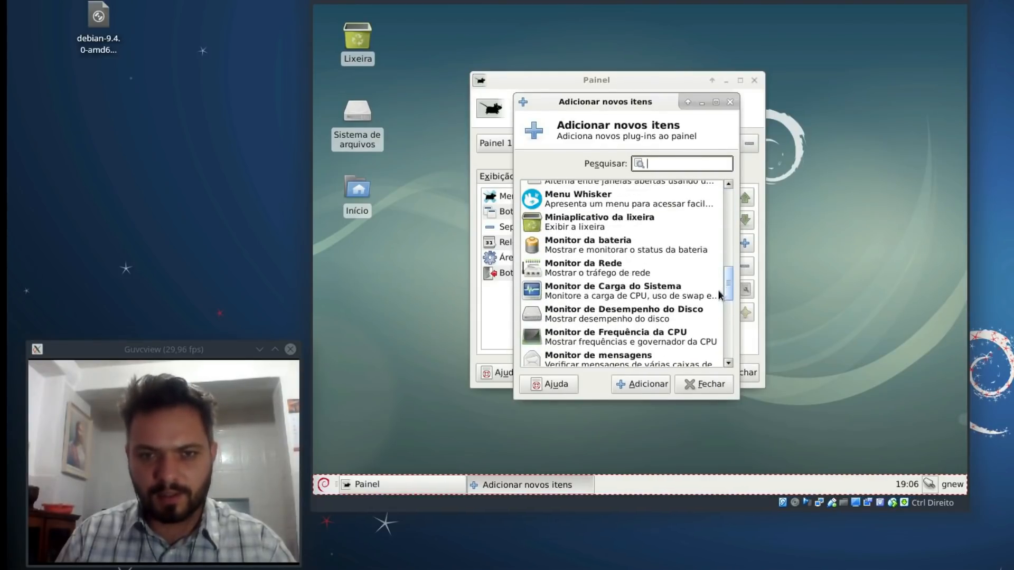
pyautogui.click(634, 254)
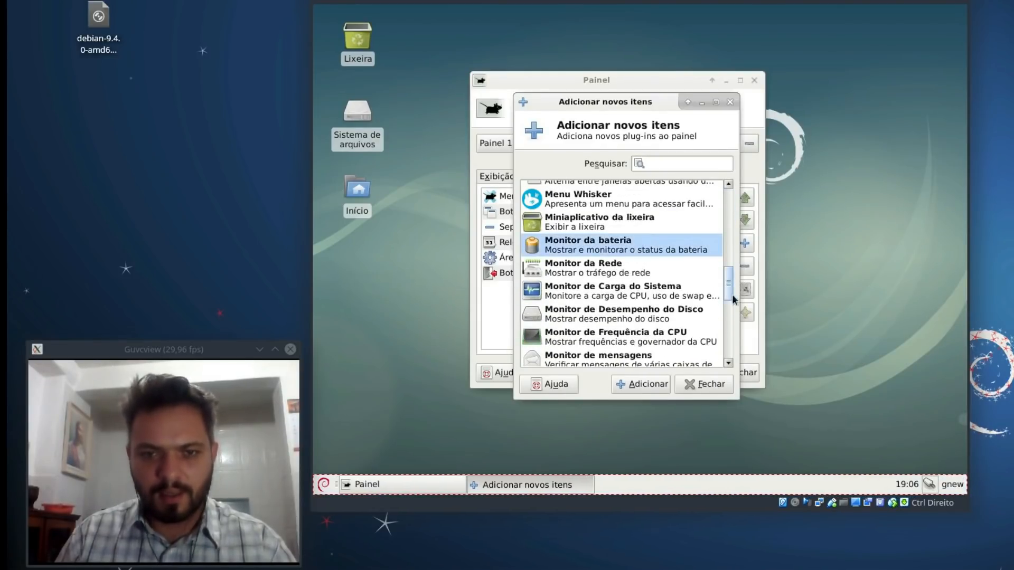
pyautogui.scroll(-5, 730, 311)
pyautogui.scroll(-3, 730, 315)
pyautogui.click(684, 227)
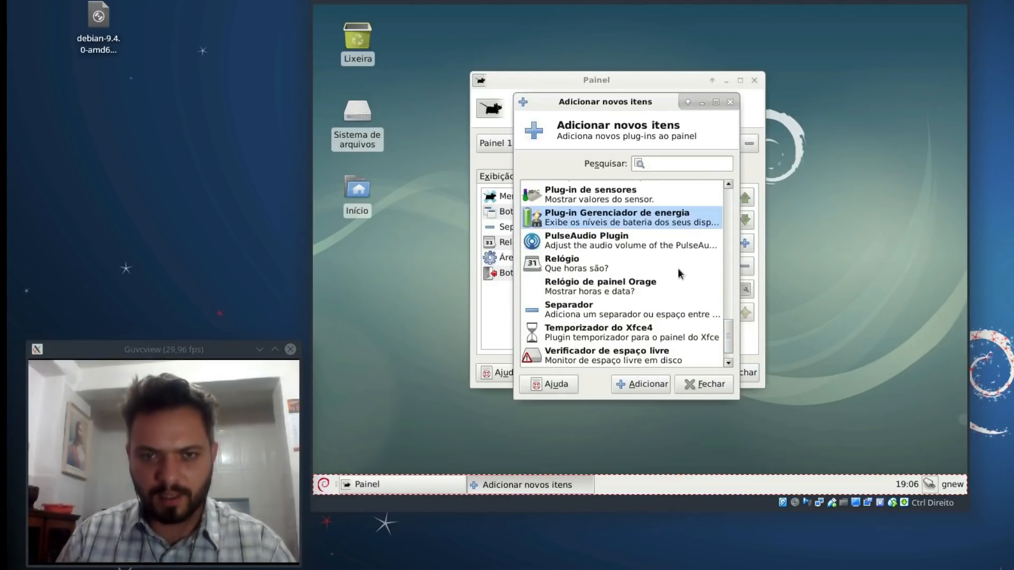
pyautogui.click(633, 244)
pyautogui.click(641, 383)
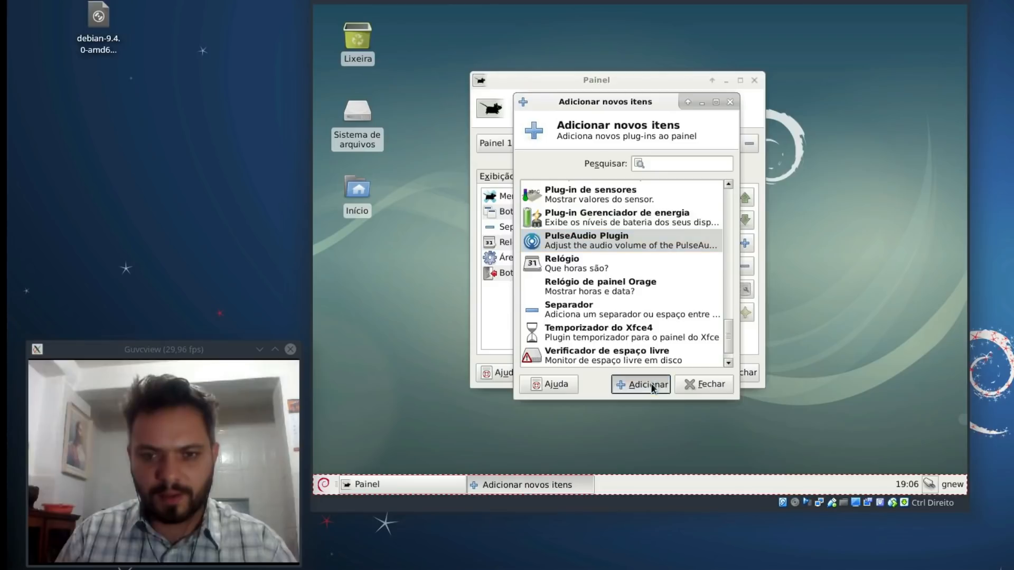
pyautogui.click(698, 382)
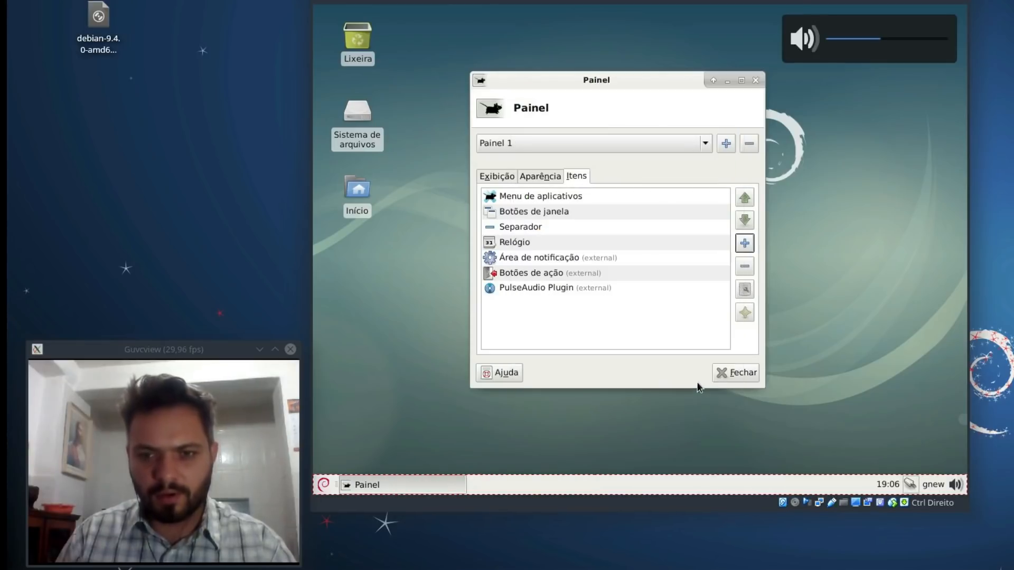
# Step: Adjust the guest volume with the panel's volume control
pyautogui.click(956, 485)
pyautogui.moveTo(892, 429)
pyautogui.mouseDown()
pyautogui.moveTo(914, 432)
pyautogui.moveTo(890, 430)
pyautogui.mouseUp()
pyautogui.click(638, 366)
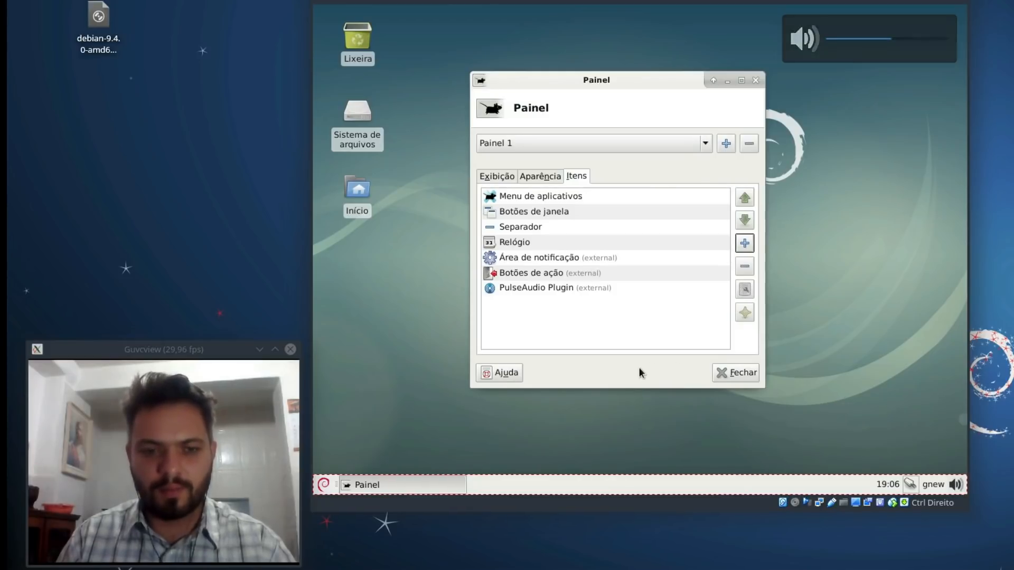
# Step: Untick Início, Sistema de arquivos and Lixeira in the desktop Ícones settings
pyautogui.click(739, 370)
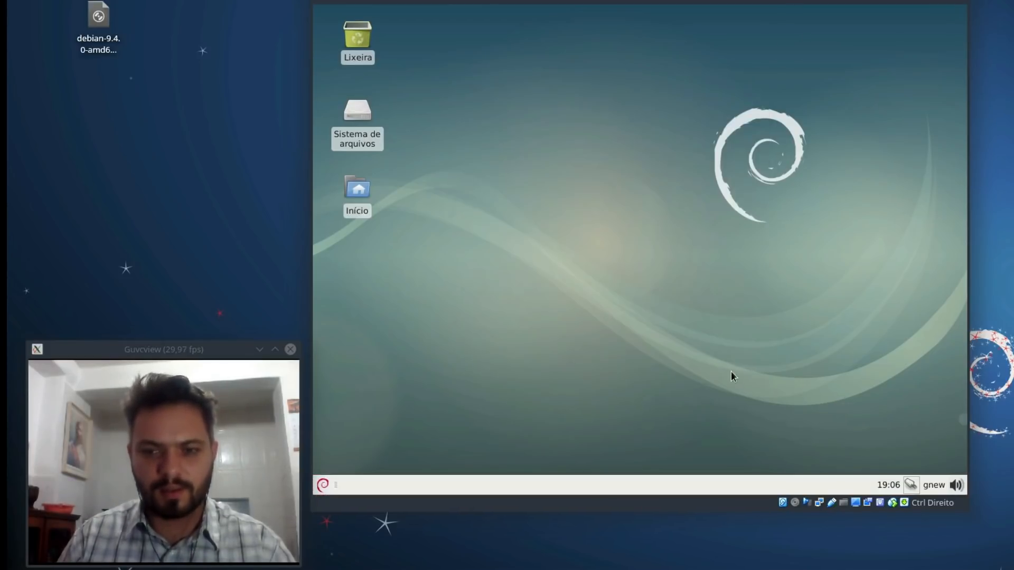
pyautogui.rightClick(596, 185)
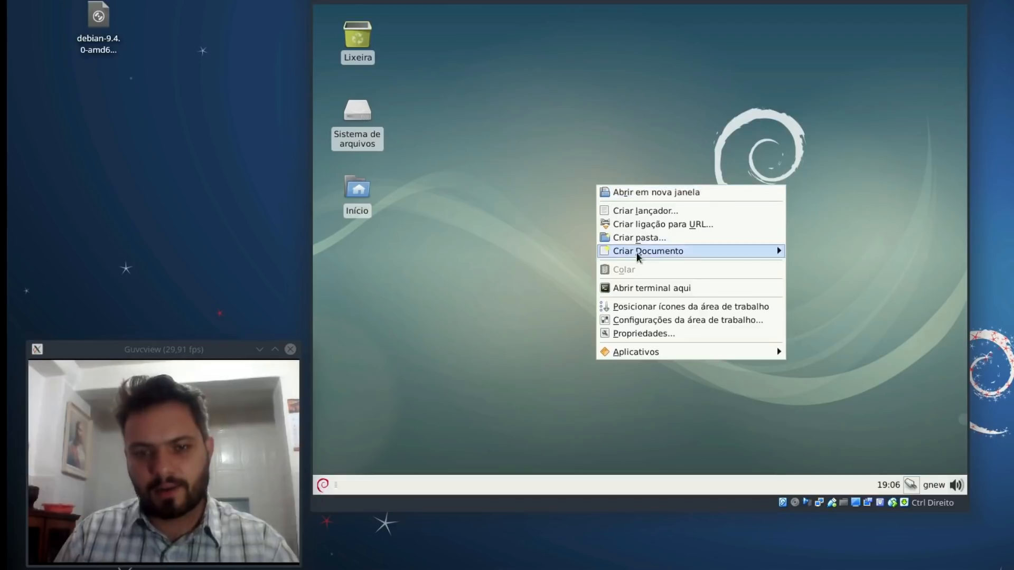
pyautogui.click(678, 321)
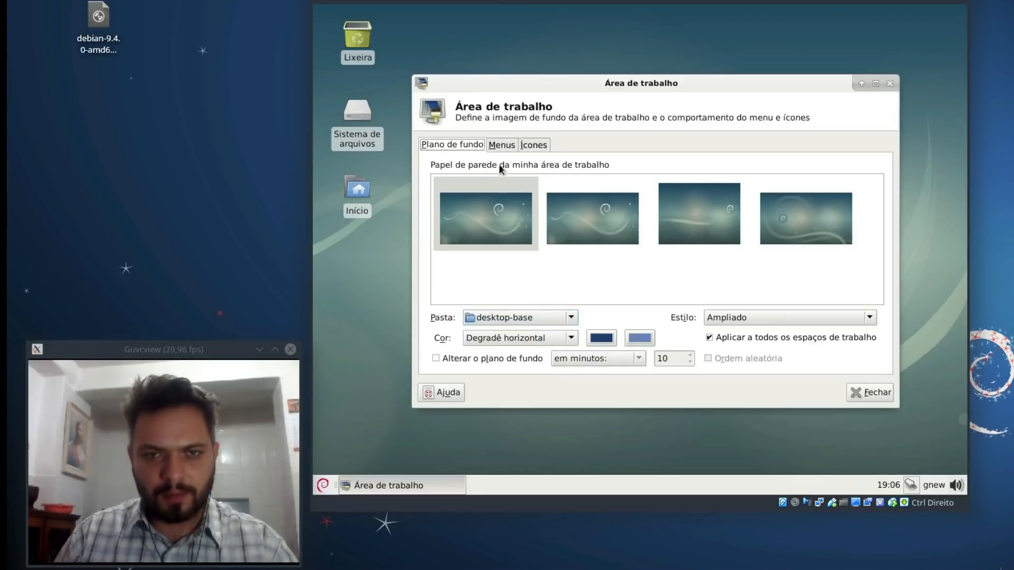
pyautogui.click(501, 145)
pyautogui.click(533, 143)
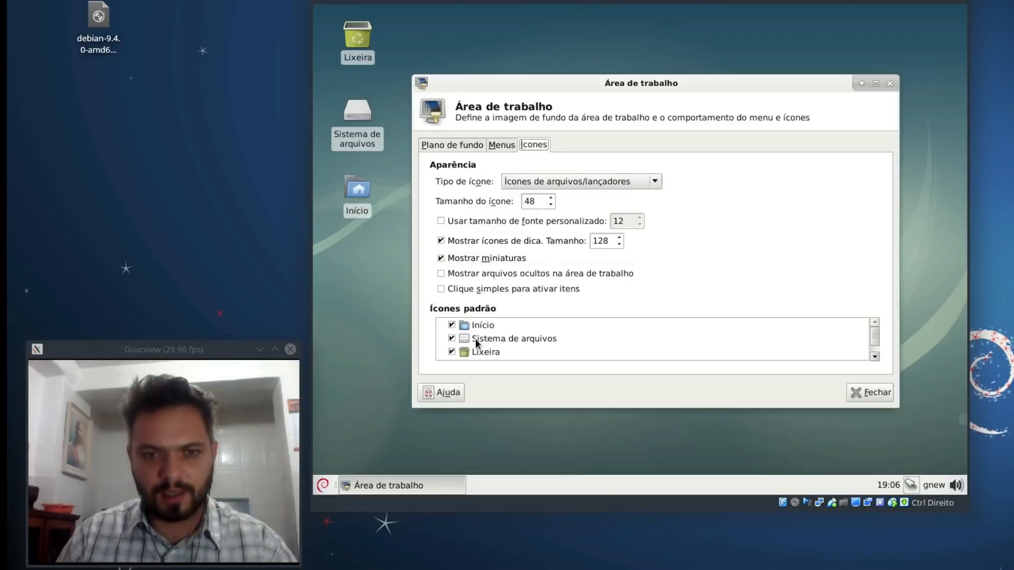
pyautogui.click(452, 325)
pyautogui.click(452, 338)
pyautogui.click(452, 352)
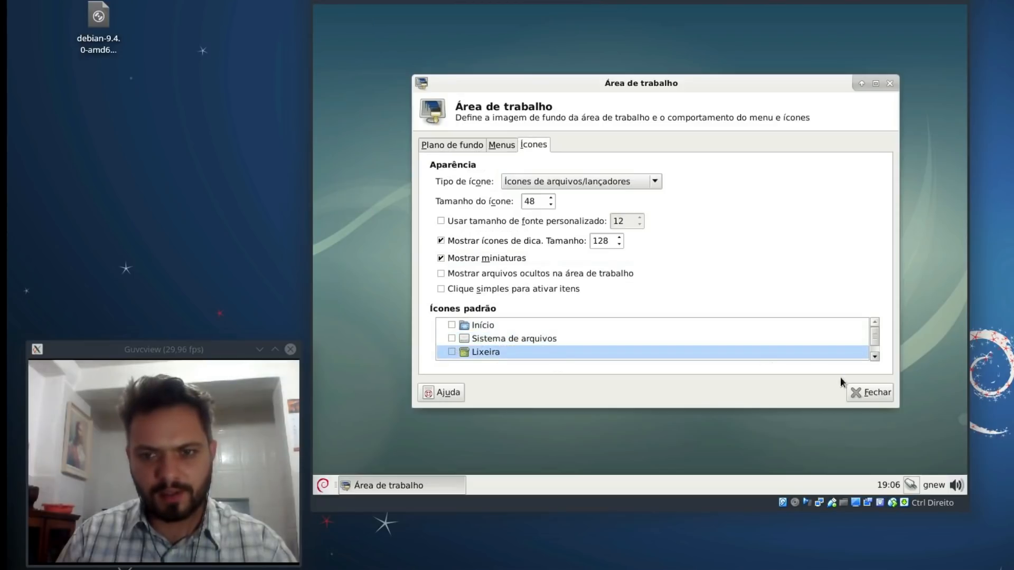
pyautogui.click(870, 392)
pyautogui.moveTo(810, 145); pyautogui.dragTo(478, 298)
# Step: Choose the Xfce-dusk style under Aparência in the Settings Manager
pyautogui.click(324, 485)
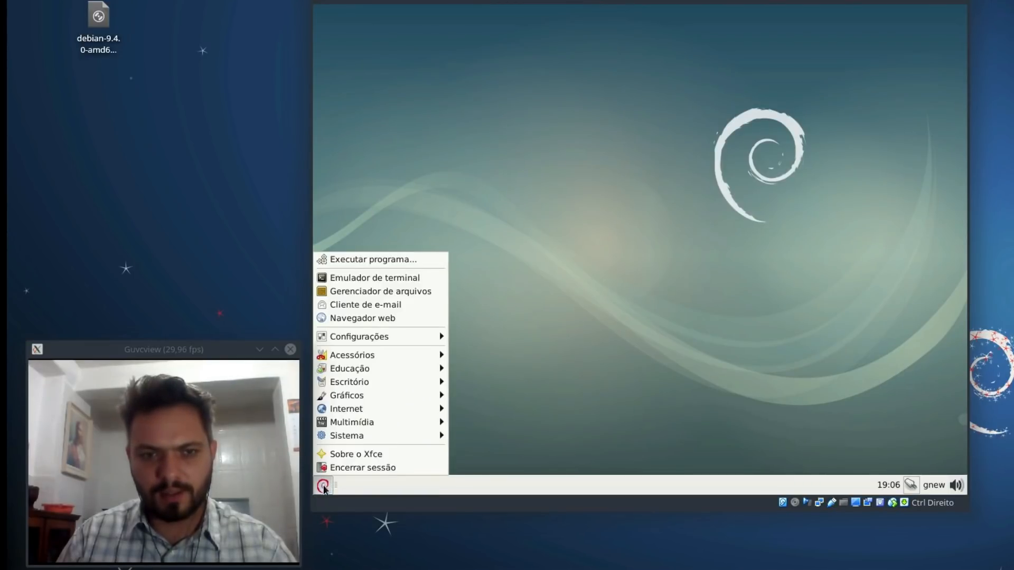
pyautogui.moveTo(387, 338)
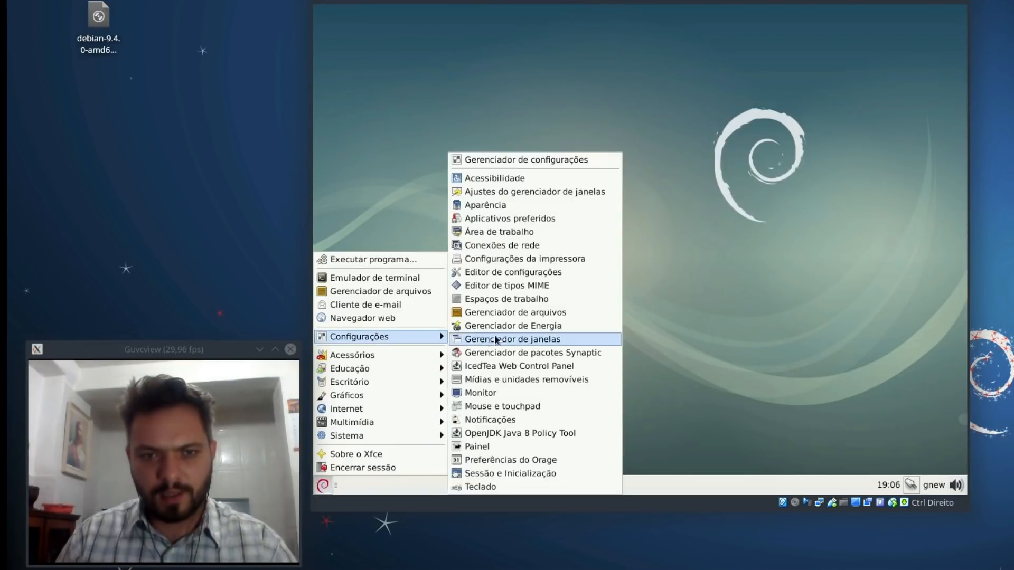
pyautogui.click(515, 160)
pyautogui.click(613, 173)
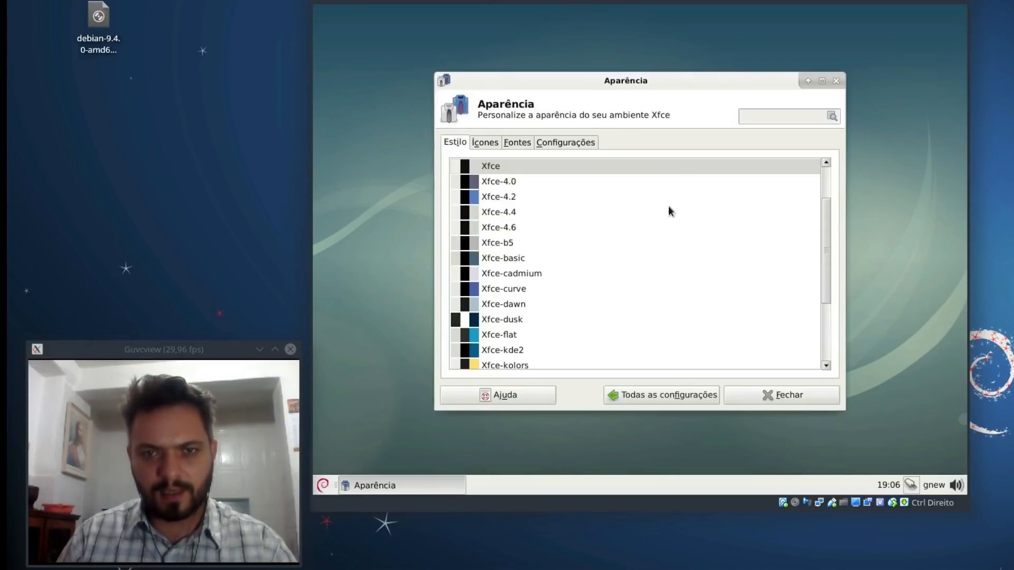
pyautogui.click(506, 319)
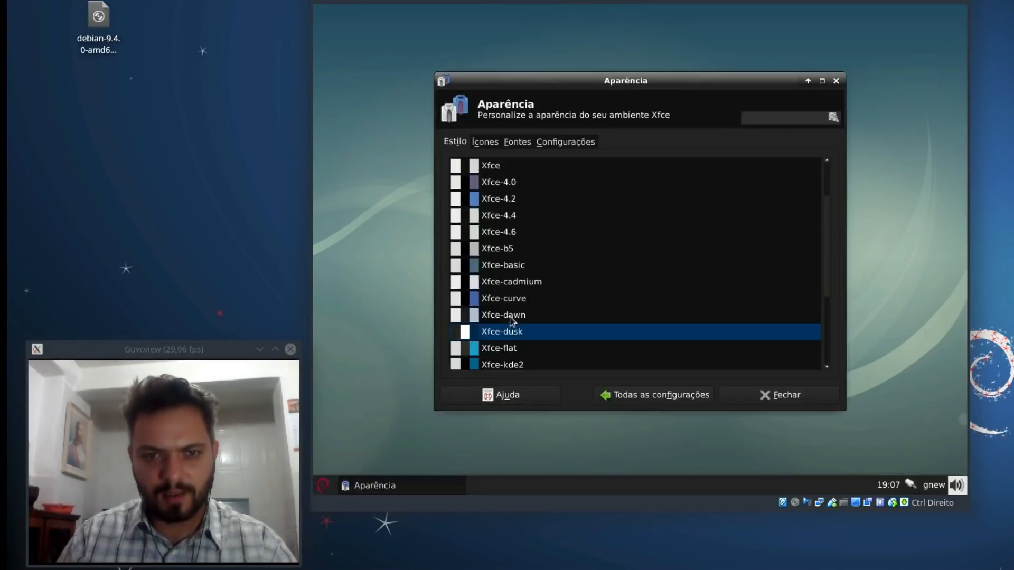
pyautogui.click(677, 397)
pyautogui.click(760, 399)
pyautogui.moveTo(805, 167); pyautogui.dragTo(470, 325)
pyautogui.click(323, 485)
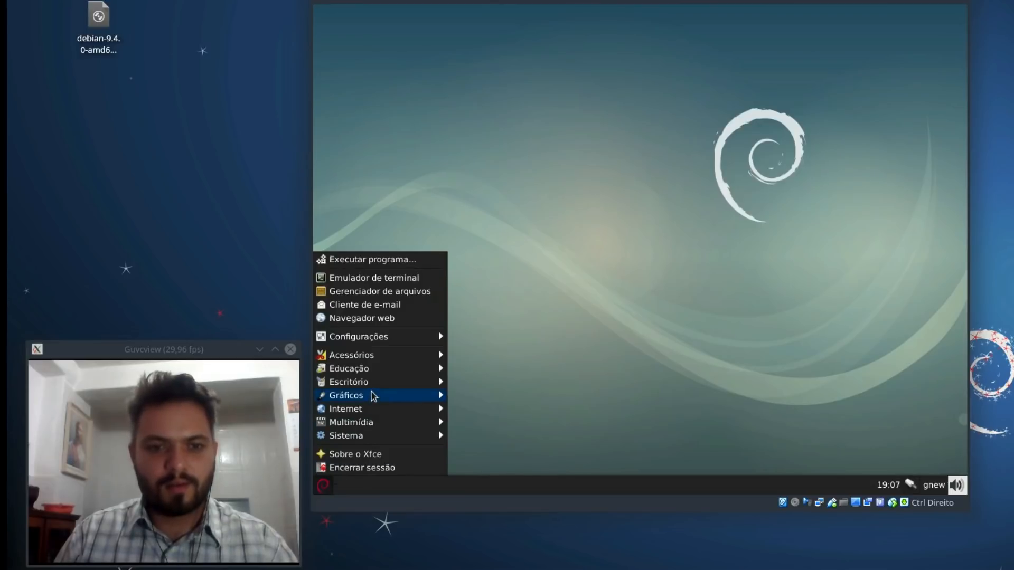
# Step: Open a terminal and become root with su - and the root password
pyautogui.click(376, 279)
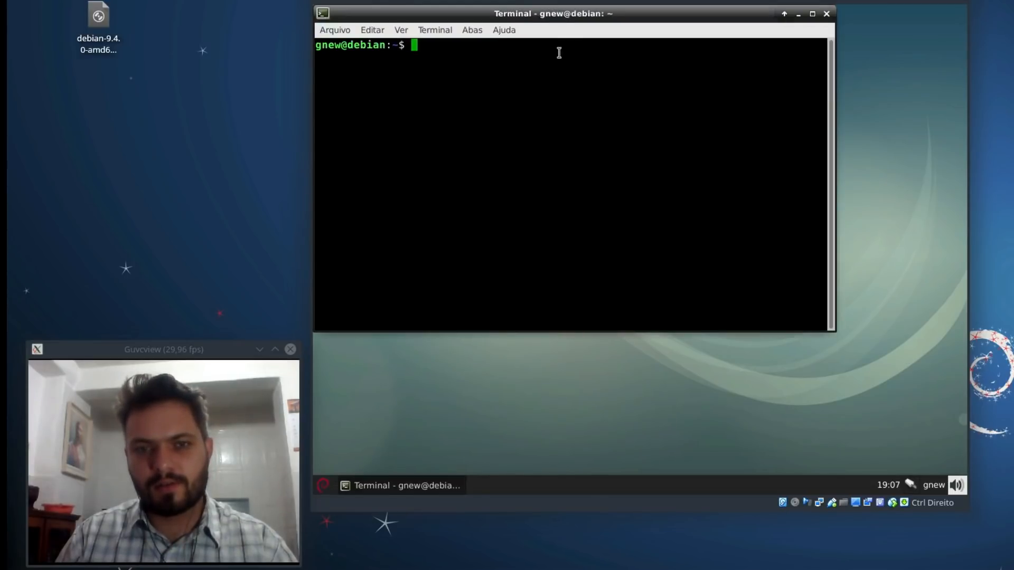
pyautogui.moveTo(558, 13); pyautogui.dragTo(625, 87)
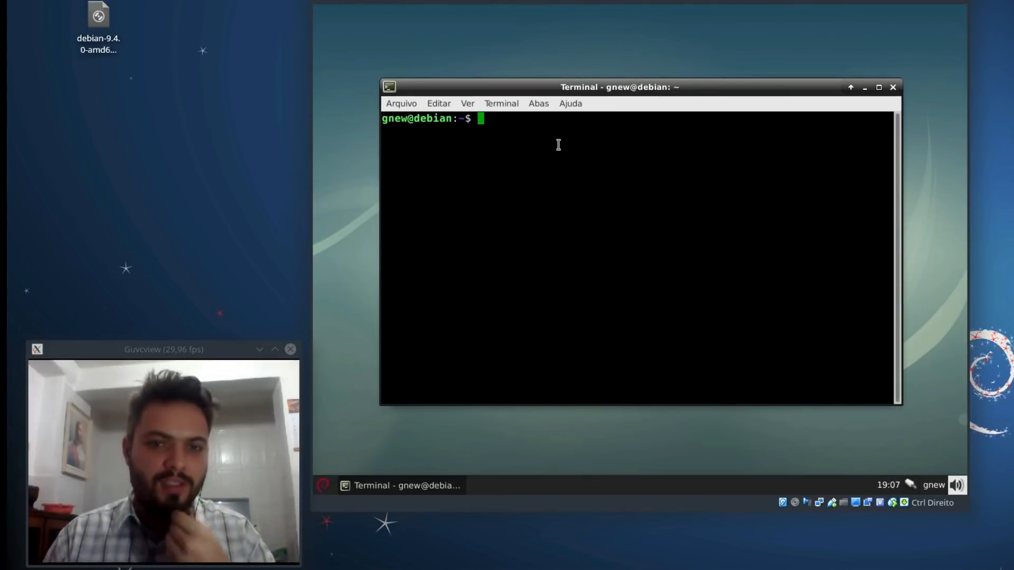
pyautogui.write('sudo')
pyautogui.press('BackSpace')
pyautogui.press('BackSpace')
pyautogui.press('BackSpace')
pyautogui.press('BackSpace')
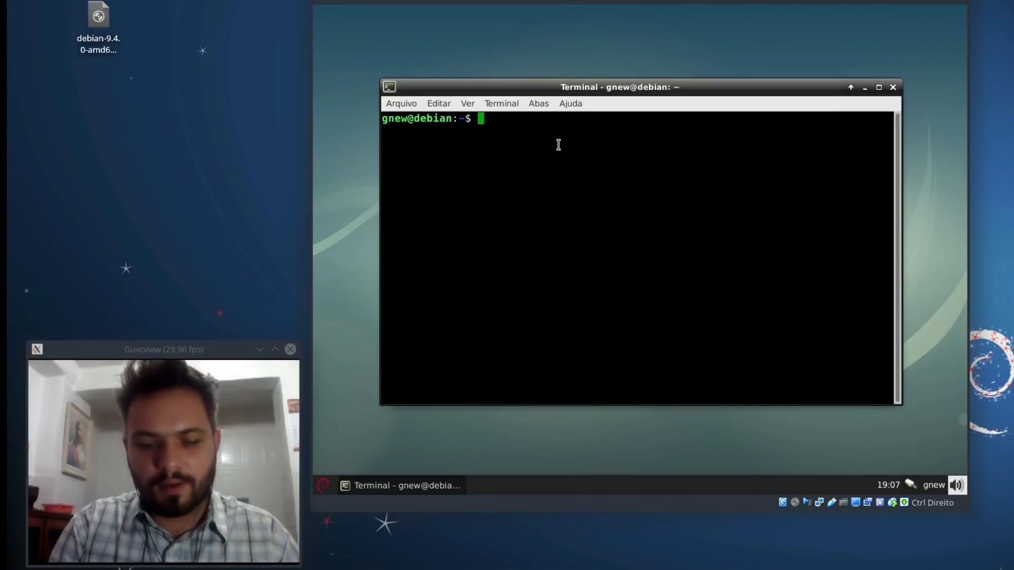
pyautogui.write('su ')
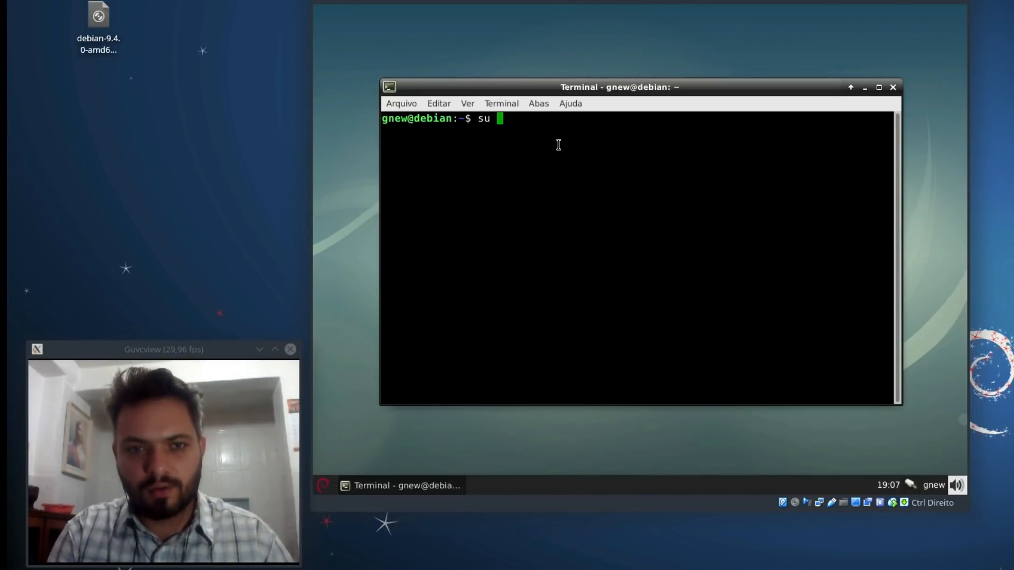
pyautogui.write('-')
pyautogui.press('Return')
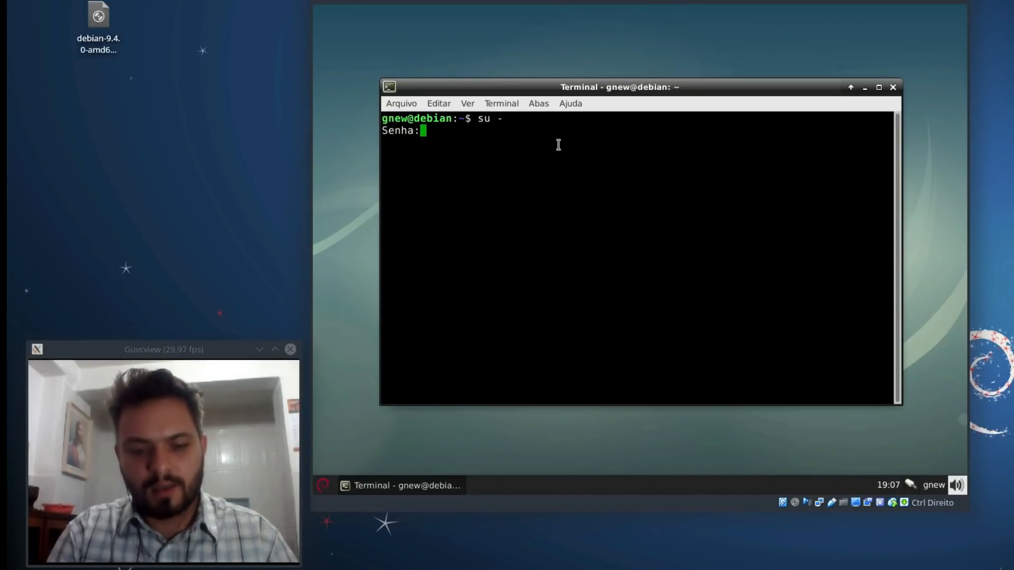
pyautogui.press('Return')
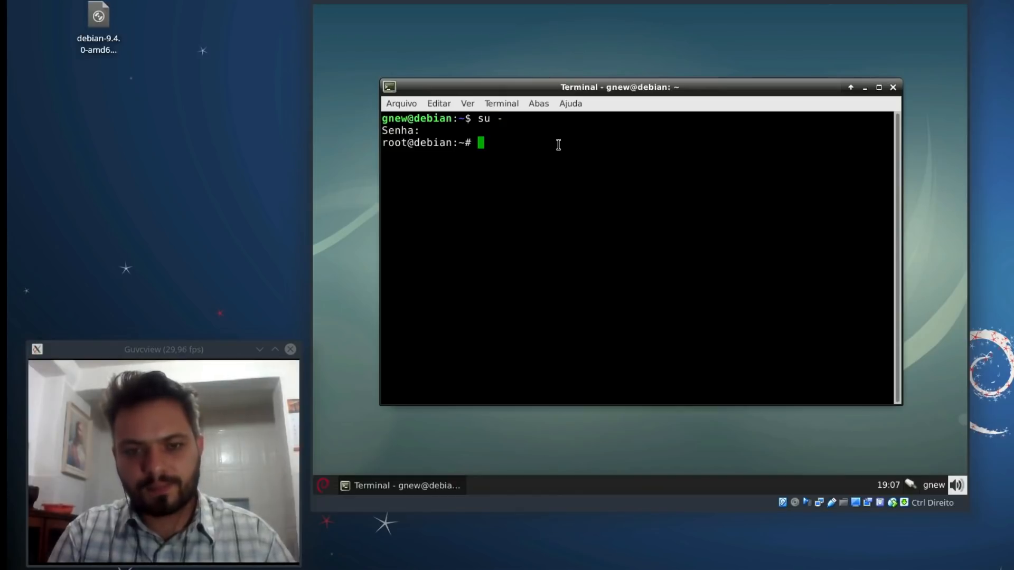
pyautogui.hotkey('ctrl', 'l')
# Step: Run apt-get update, then try apt-get install xchat
pyautogui.write('apt-get update')
pyautogui.press('Return')
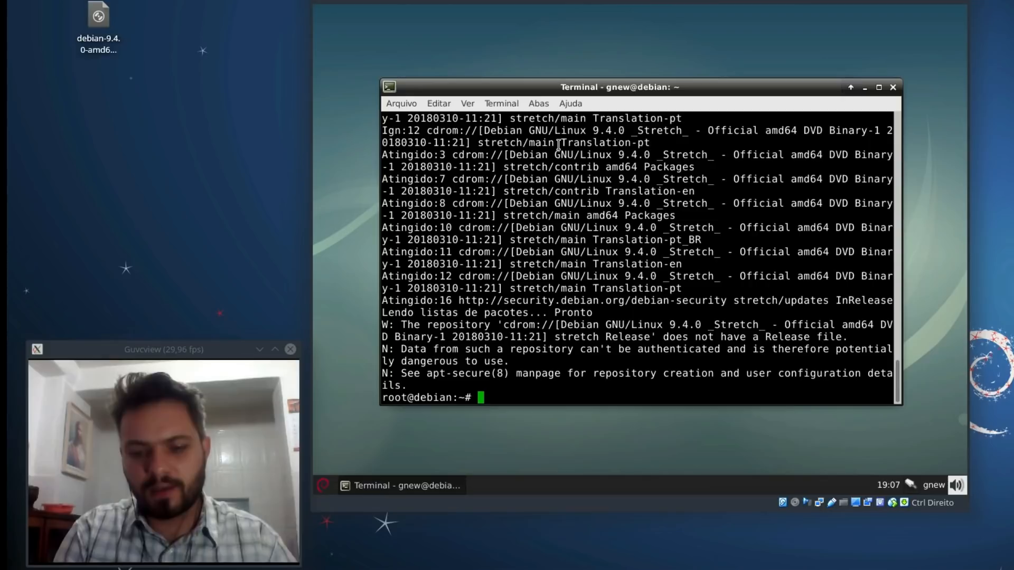
pyautogui.write('apt-get ')
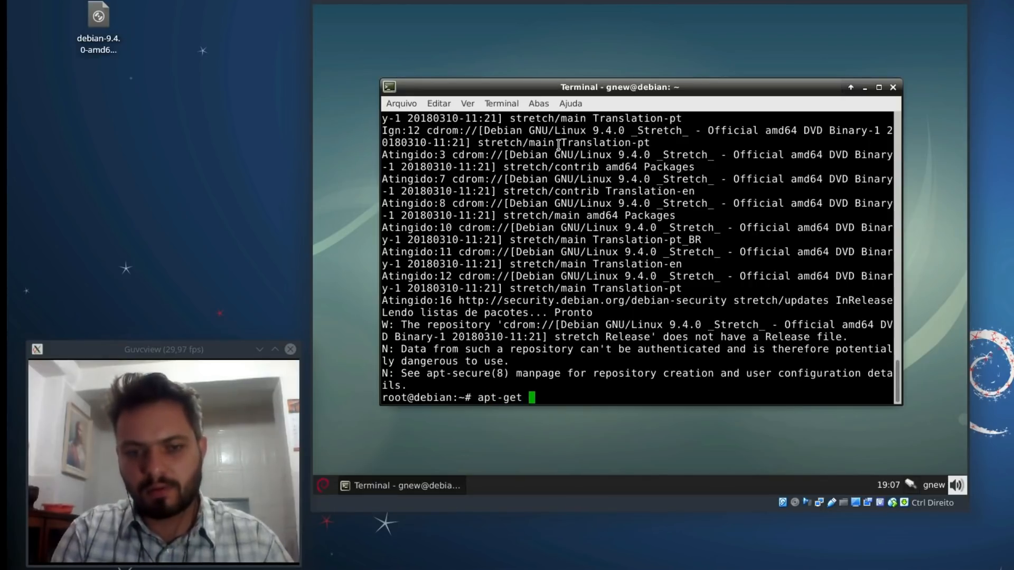
pyautogui.write('install xchat')
pyautogui.press('Return')
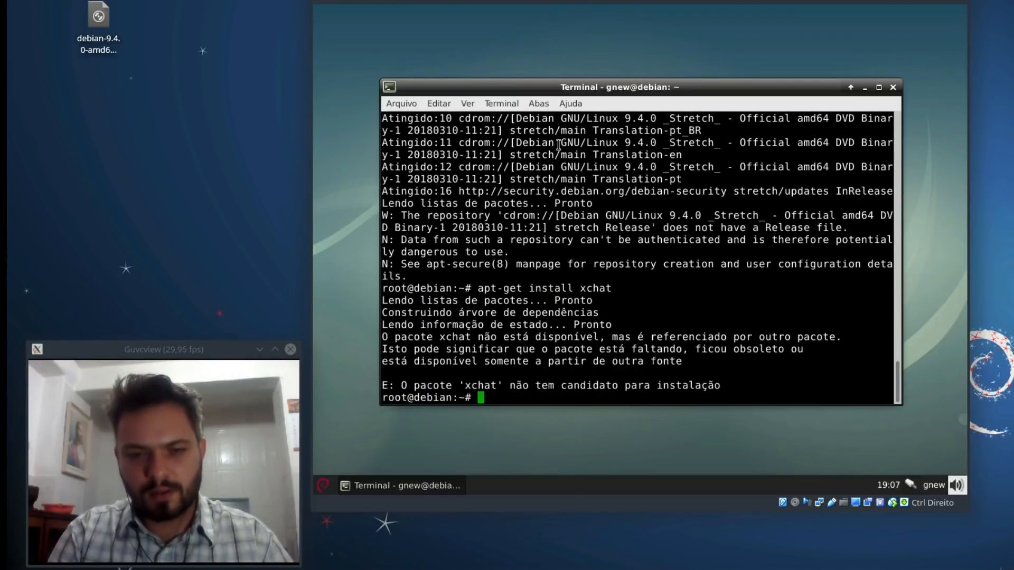
# Step: Change to the filesystem root directory and list its contents
pyautogui.hotkey('ctrl', 'l')
pyautogui.write('ç')
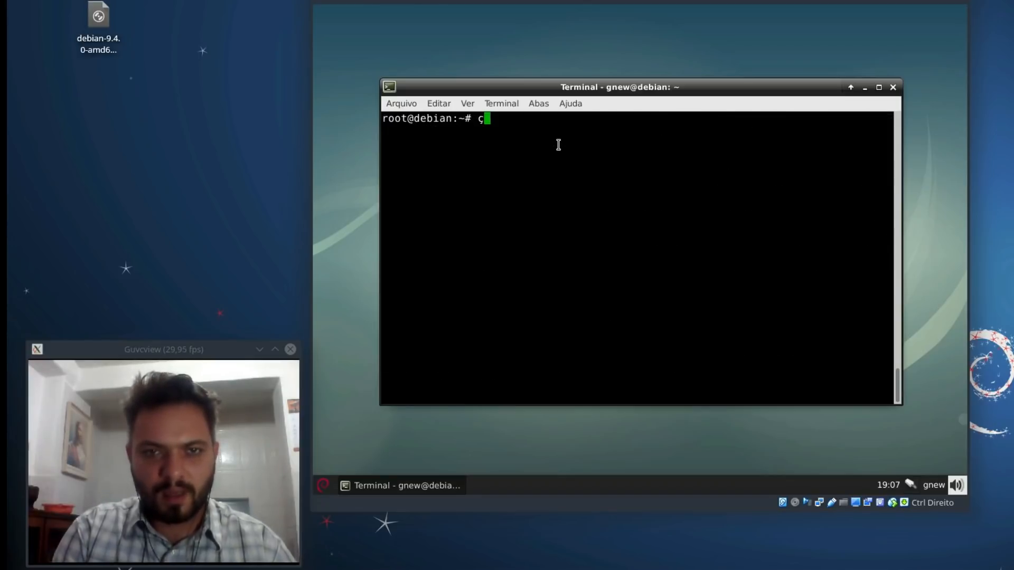
pyautogui.press('BackSpace')
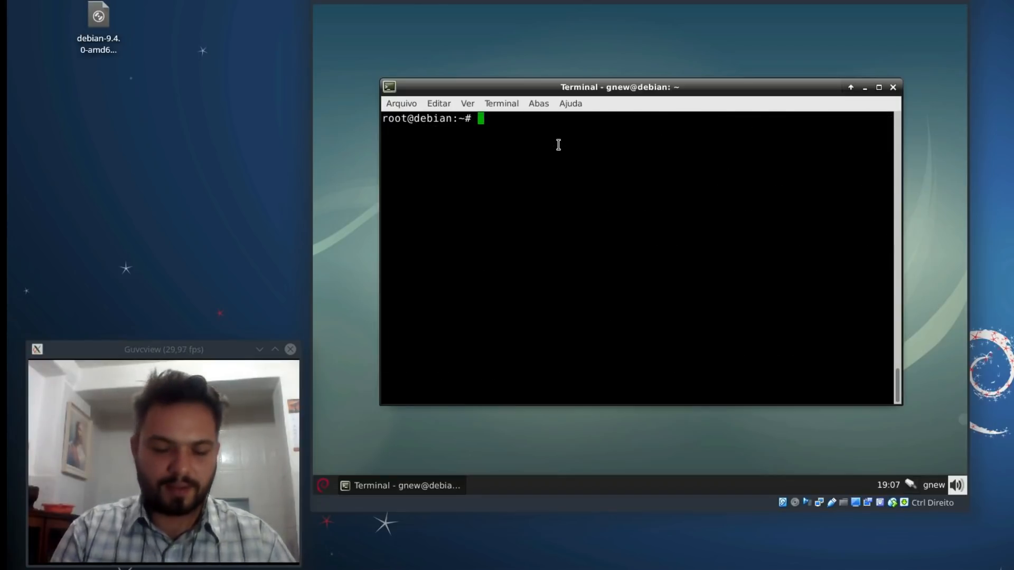
pyautogui.write('ne')
pyautogui.press('BackSpace')
pyautogui.press('BackSpace')
pyautogui.write('cd /')
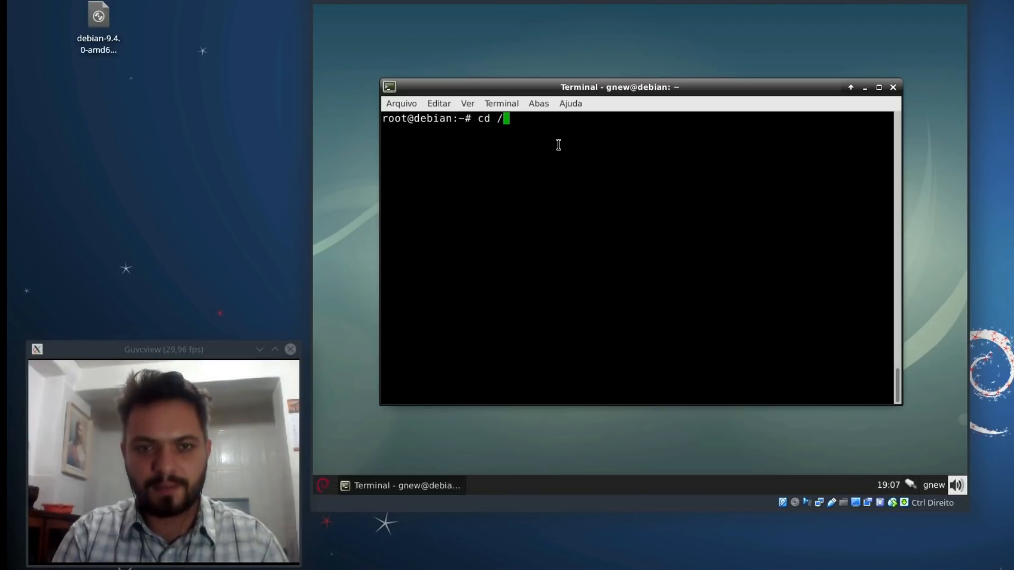
pyautogui.press('Return')
pyautogui.hotkey('ctrl', 'l')
pyautogui.write('ls')
pyautogui.press('Return')
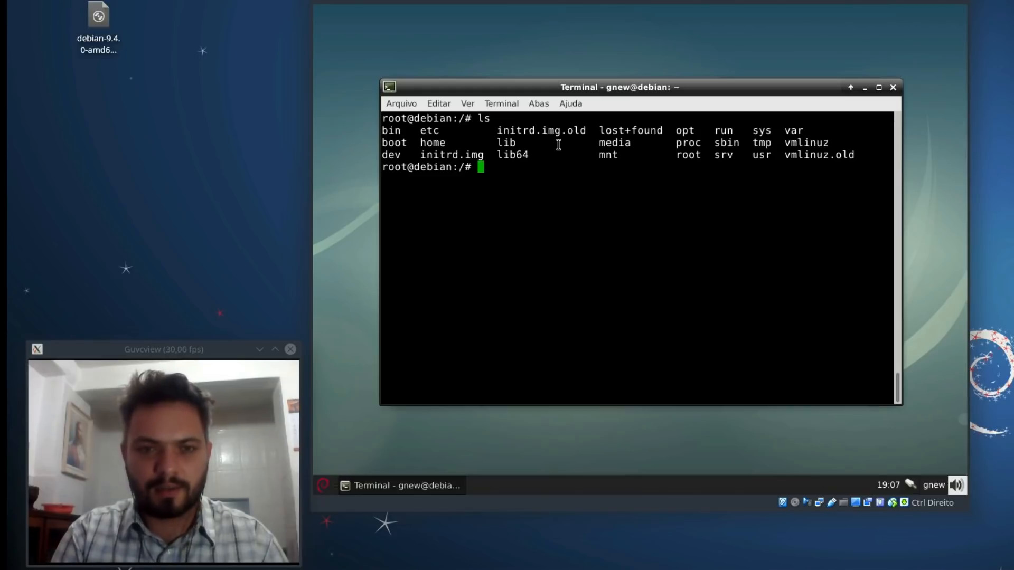
# Step: Move into /etc/apt using Tab completion and enter nano sources.list
pyautogui.write('cd et')
pyautogui.press('Tab')
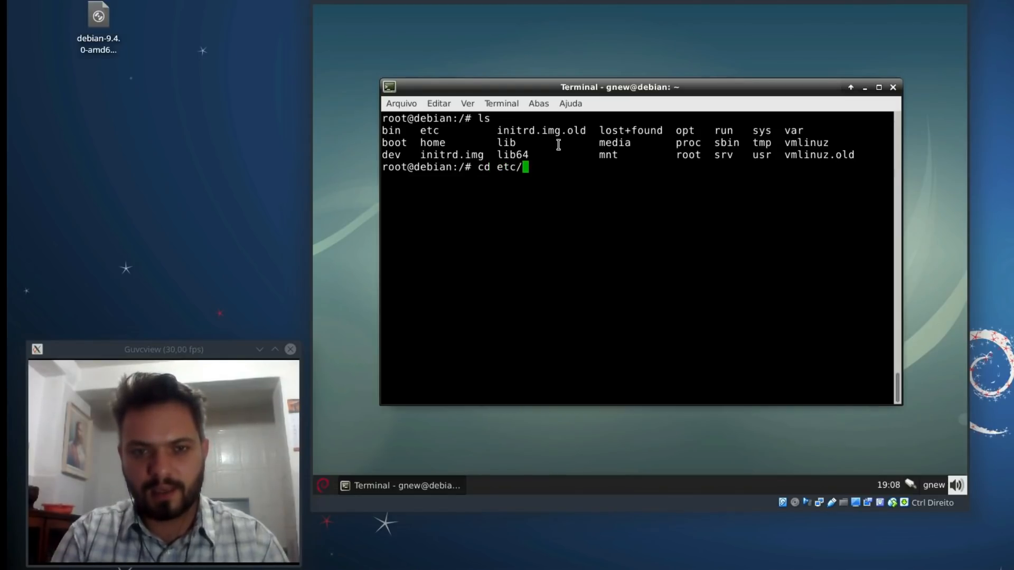
pyautogui.write('ap')
pyautogui.press('Tab')
pyautogui.press('Tab')
pyautogui.write('t')
pyautogui.press('Tab')
pyautogui.press('Return')
pyautogui.hotkey('ctrl', 'l')
pyautogui.write('nano ')
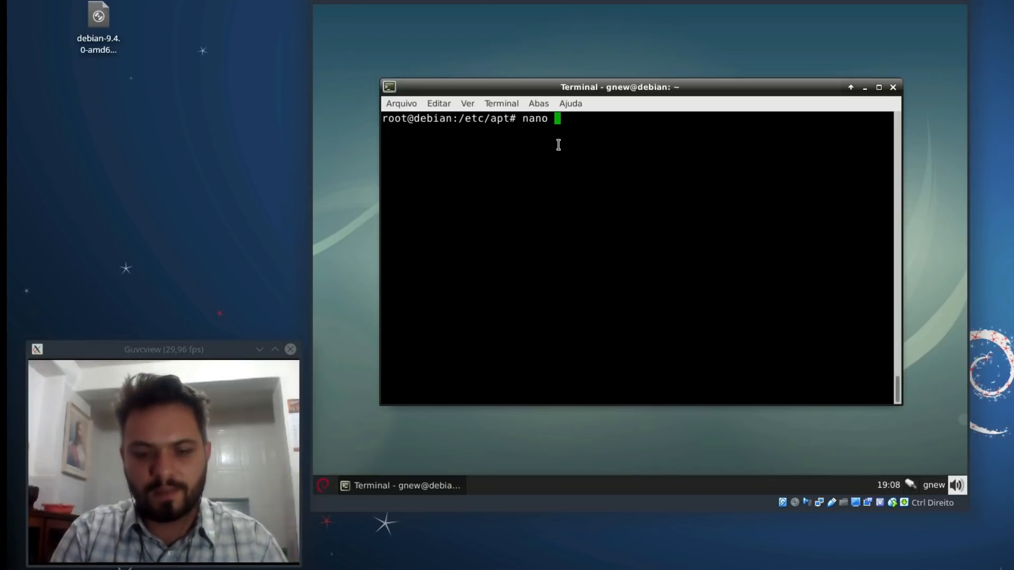
pyautogui.write('sources.list')
# Step: Comment out the deb cdrom line in sources.list with # and save it when exiting nano
pyautogui.press('Return')
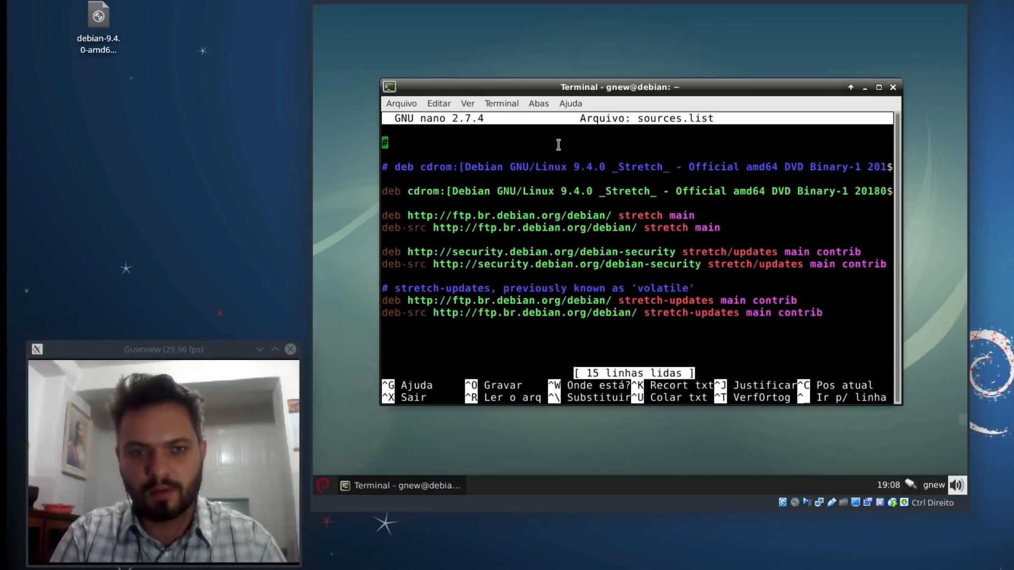
pyautogui.press('Down')
pyautogui.press('Down')
pyautogui.press('Down')
pyautogui.press('Down')
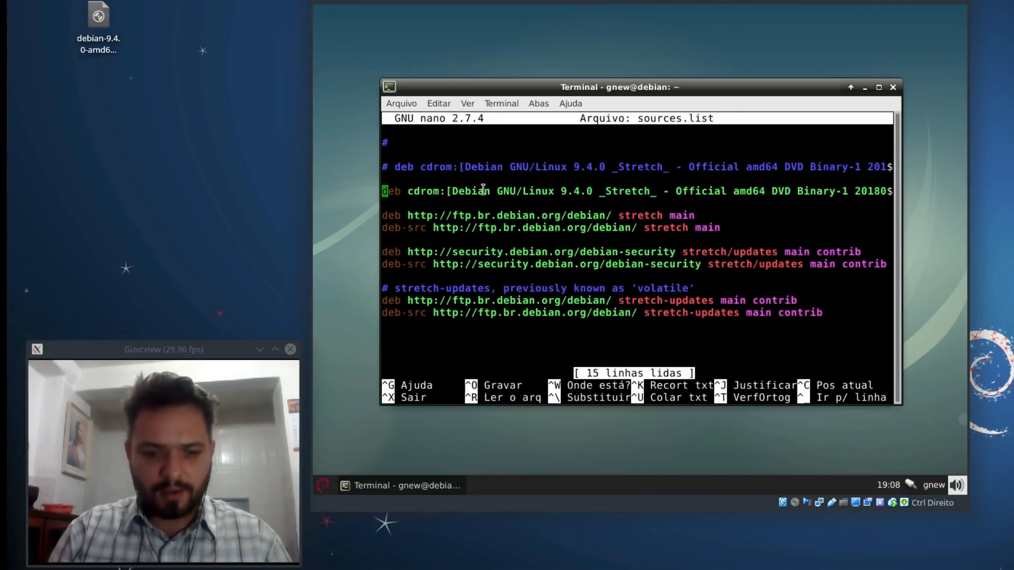
pyautogui.write('#')
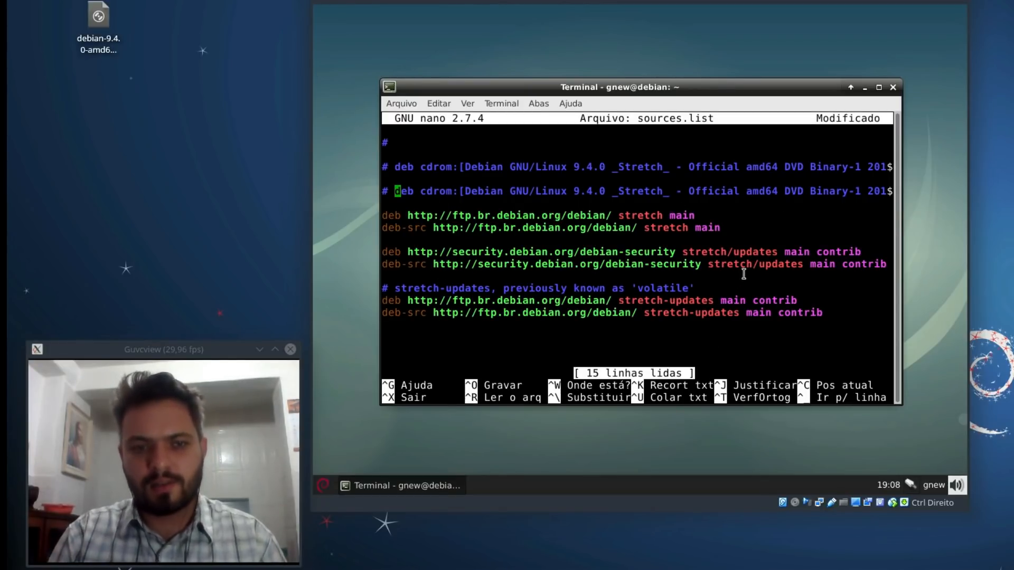
pyautogui.hotkey('ctrl', 'x')
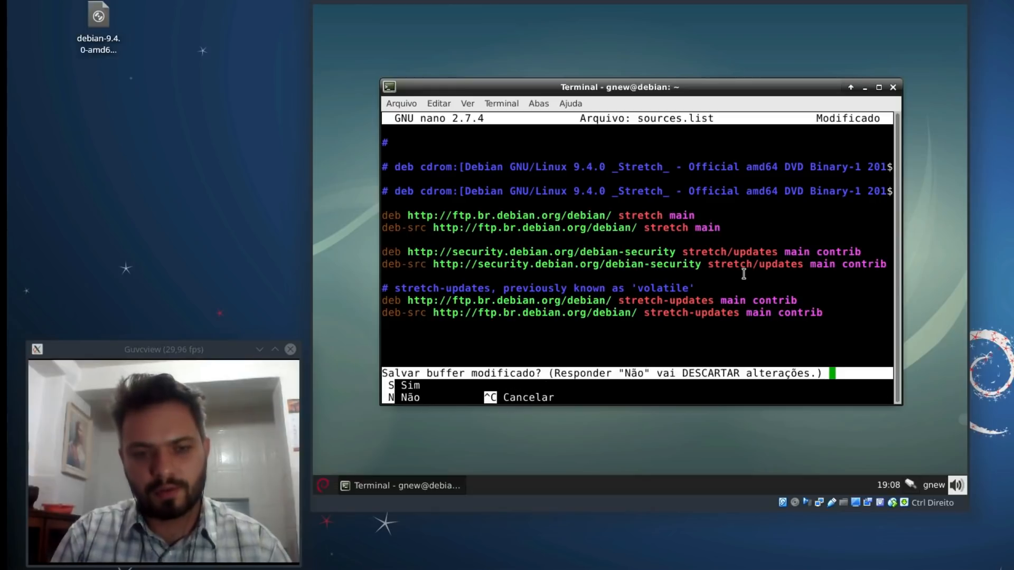
pyautogui.press('s')
pyautogui.press('Return')
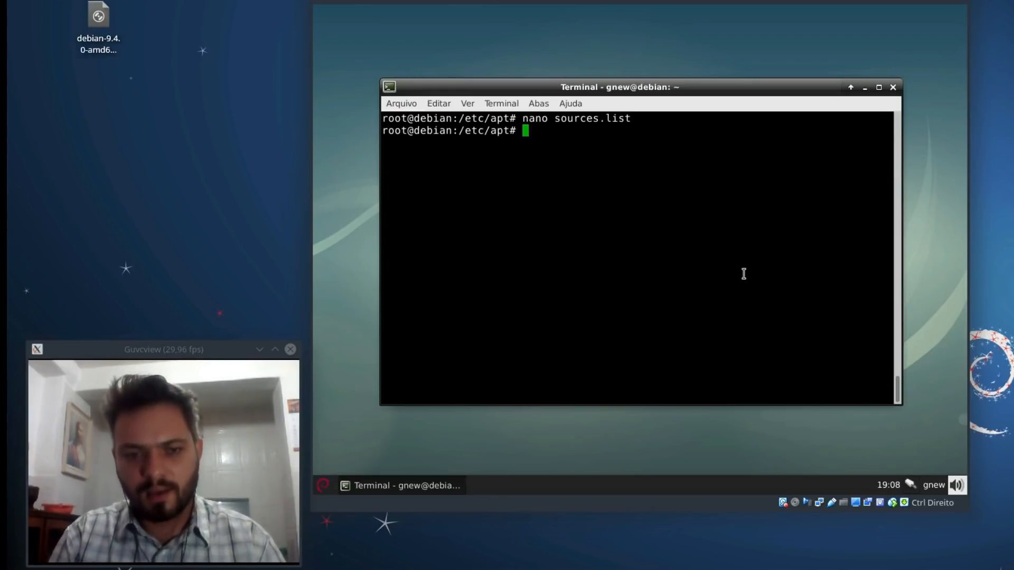
# Step: Reopen sources.list in nano, write it to disk again and exit
pyautogui.press('Up')
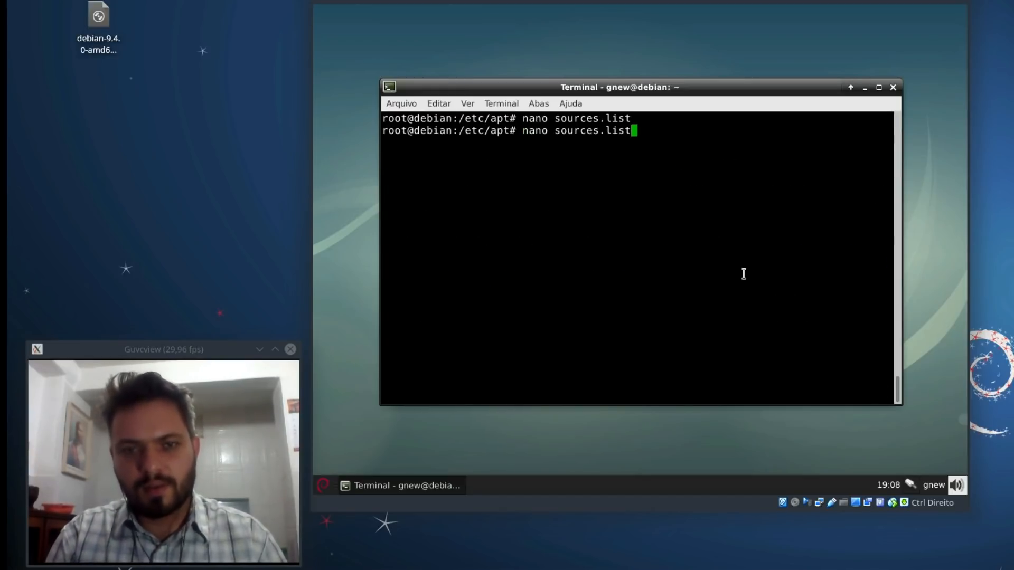
pyautogui.press('Return')
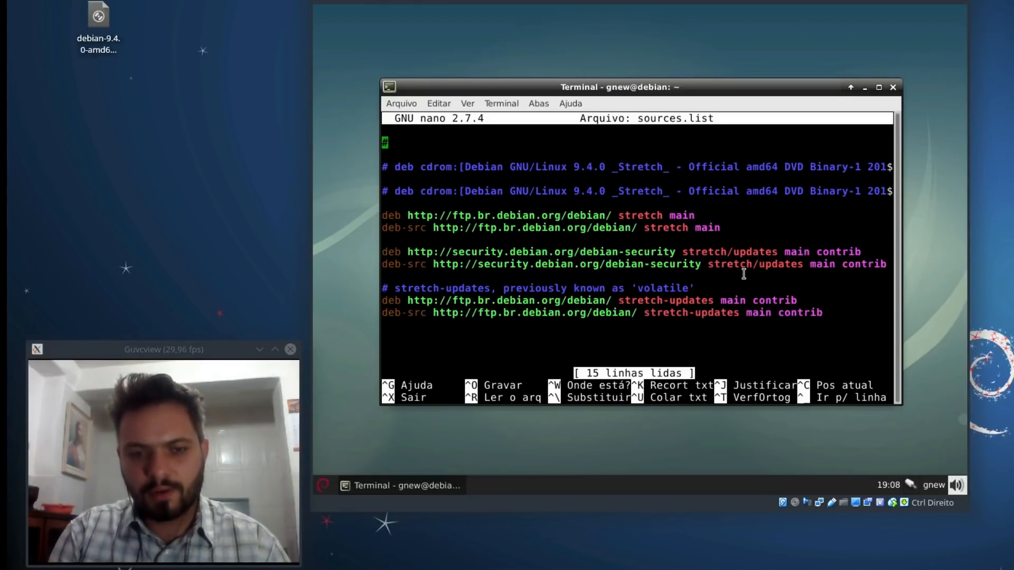
pyautogui.hotkey('ctrl', 'o')
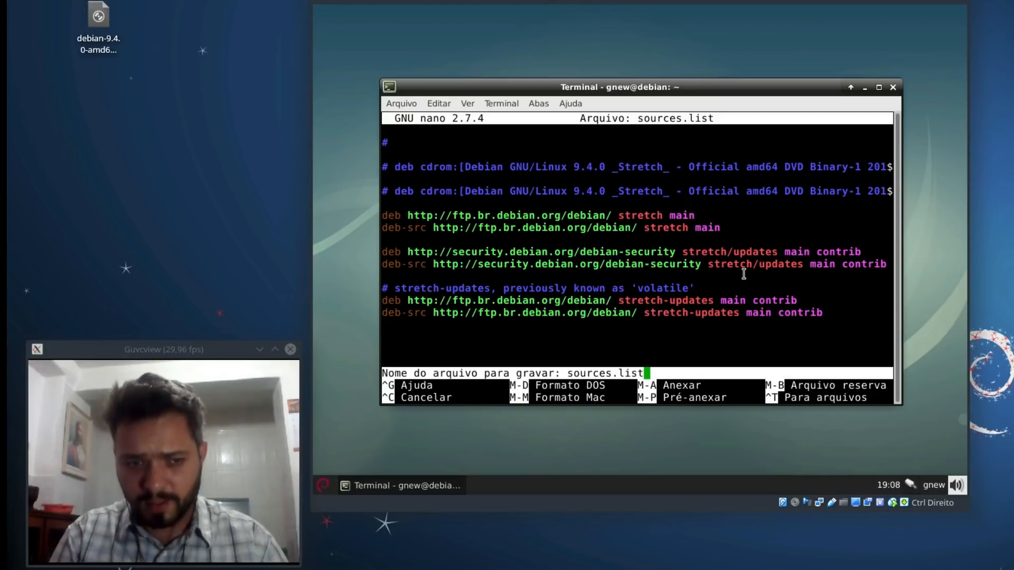
pyautogui.press('Return')
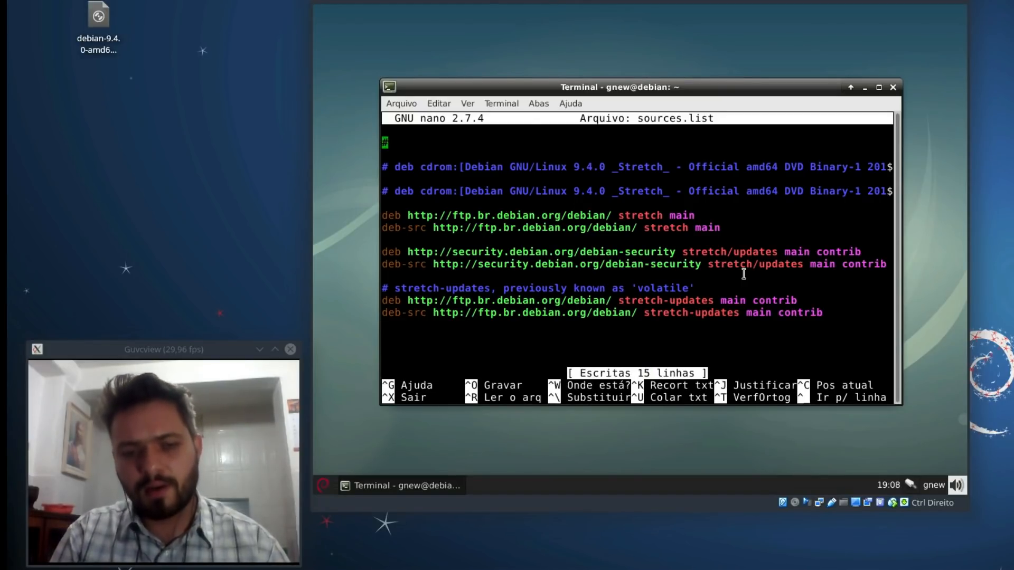
pyautogui.hotkey('ctrl', 'x')
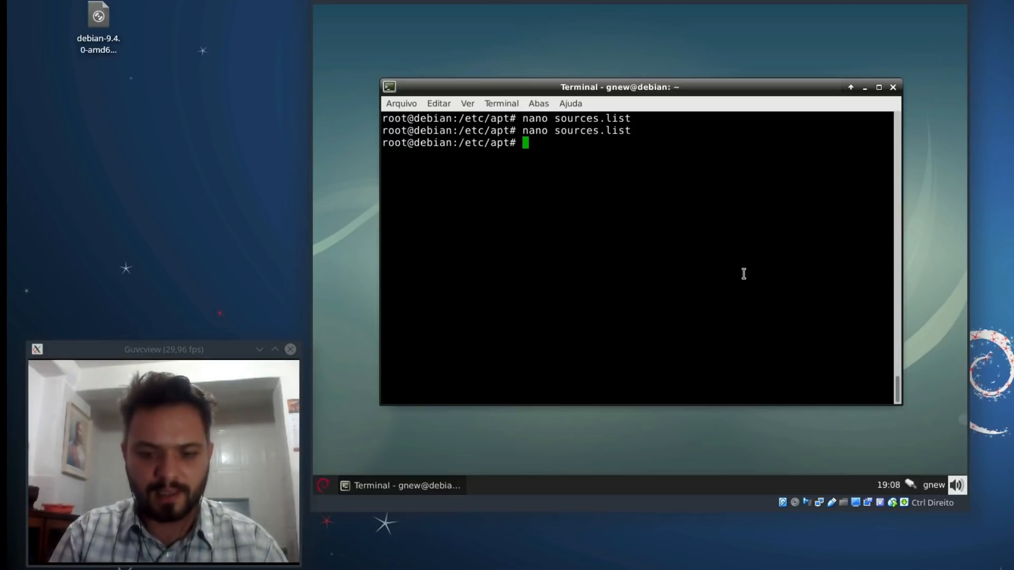
# Step: Clear the terminal and refresh the package lists with apt-get update
pyautogui.hotkey('ctrl', 'l')
pyautogui.write('a')
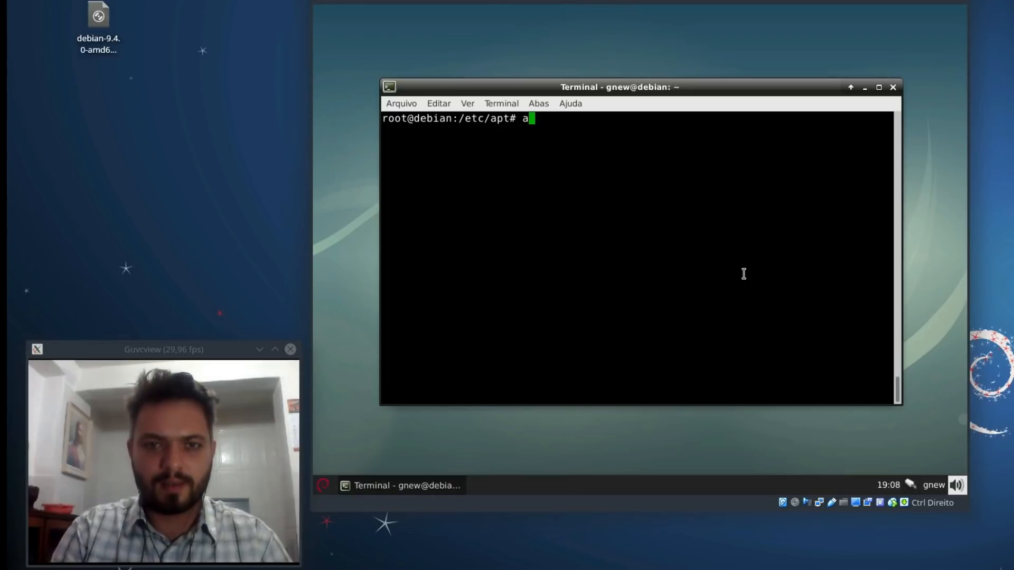
pyautogui.write('pt-get update')
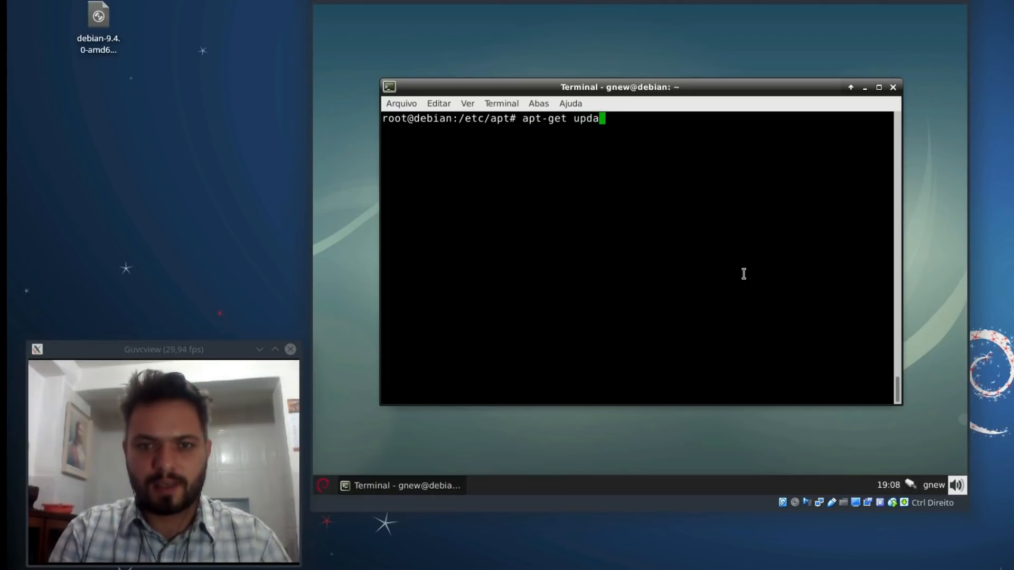
pyautogui.press('Return')
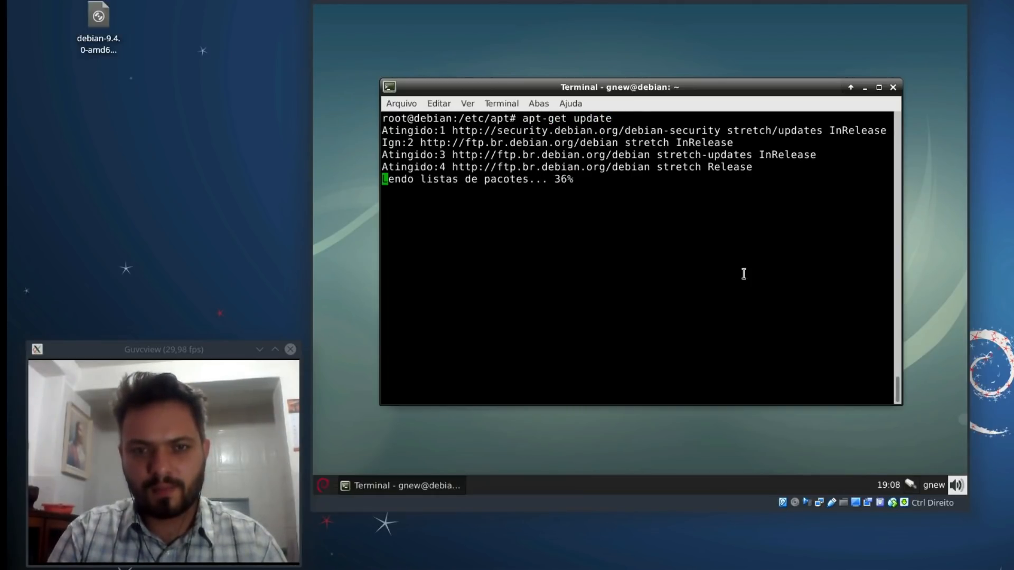
# Step: Try apt-get install xchat, which fails with no install candidate
pyautogui.write('aget')
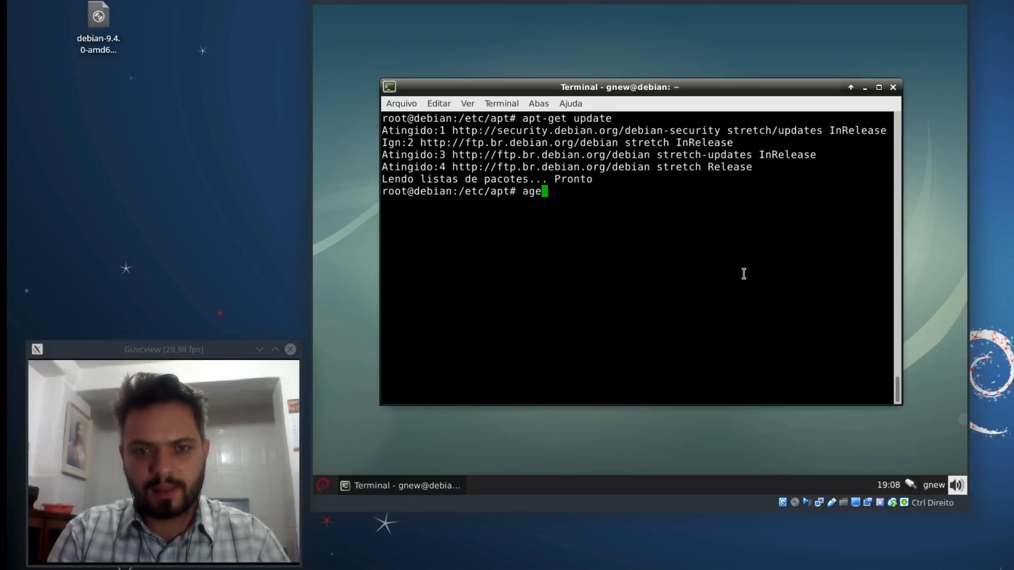
pyautogui.press('BackSpace')
pyautogui.press('BackSpace')
pyautogui.press('BackSpace')
pyautogui.press('BackSpace')
pyautogui.write('apt')
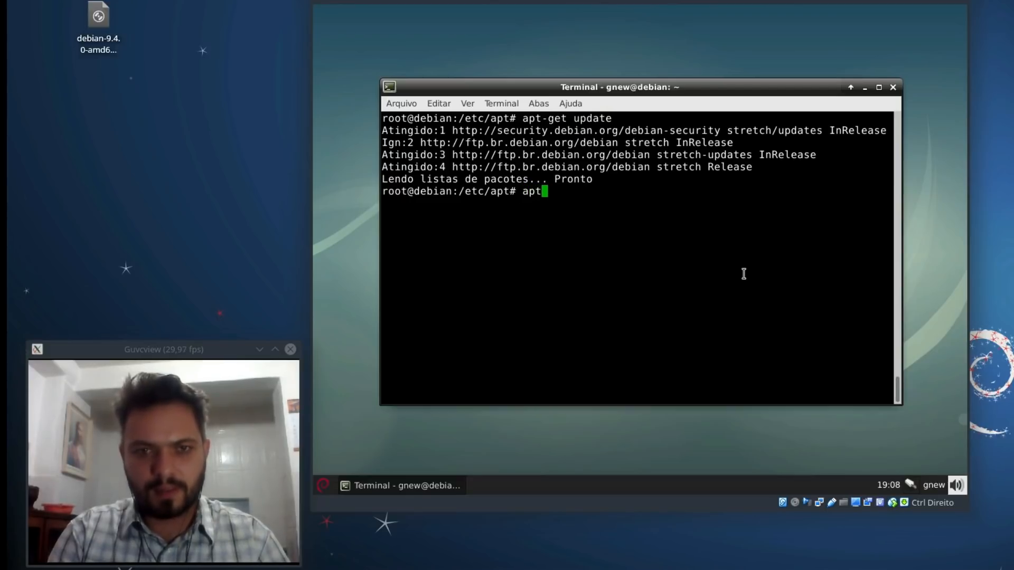
pyautogui.write('-get install x')
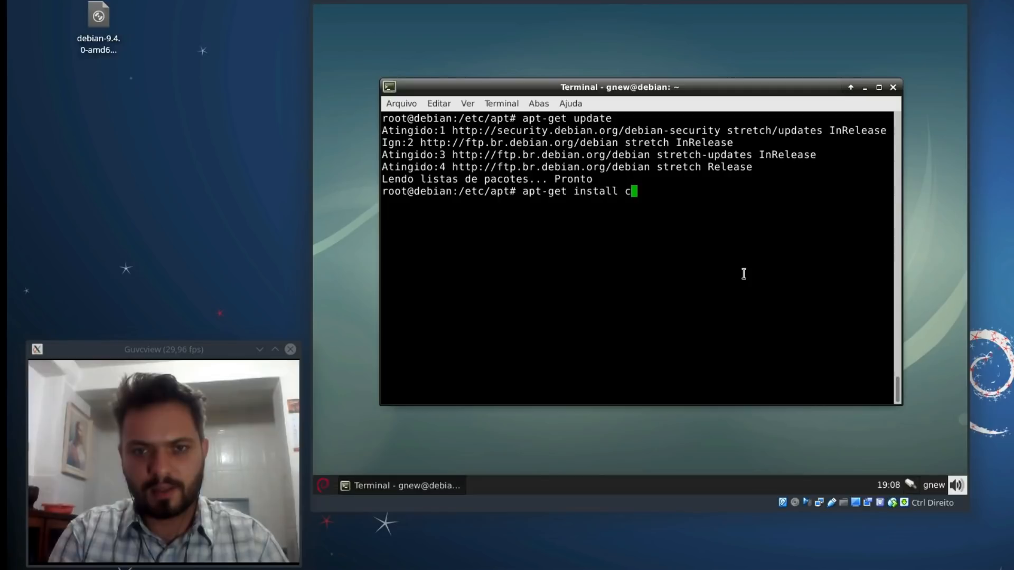
pyautogui.write('cah')
pyautogui.press('BackSpace')
pyautogui.press('BackSpace')
pyautogui.write('gat')
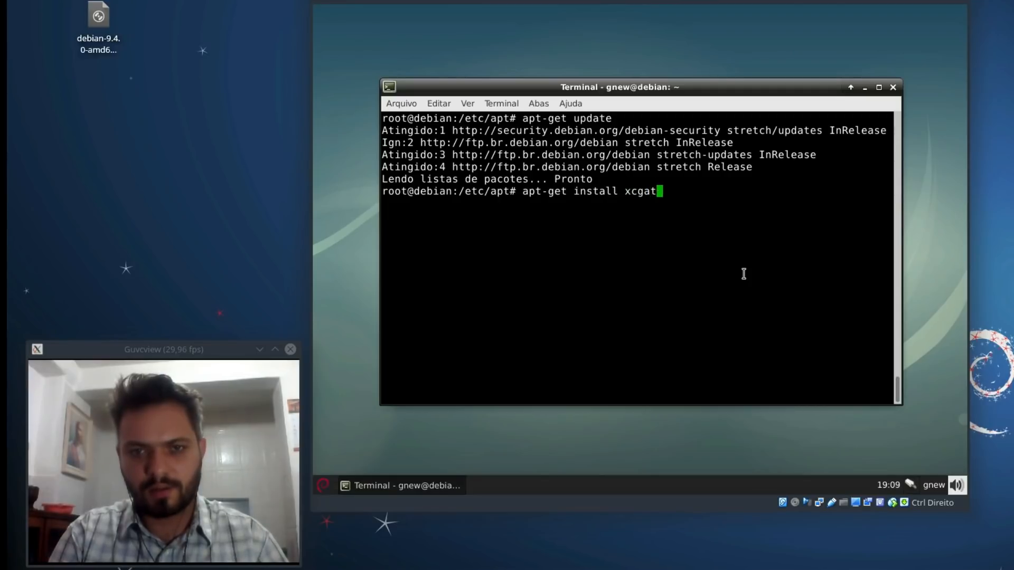
pyautogui.press('BackSpace')
pyautogui.press('BackSpace')
pyautogui.press('BackSpace')
pyautogui.write('hat')
pyautogui.press('Return')
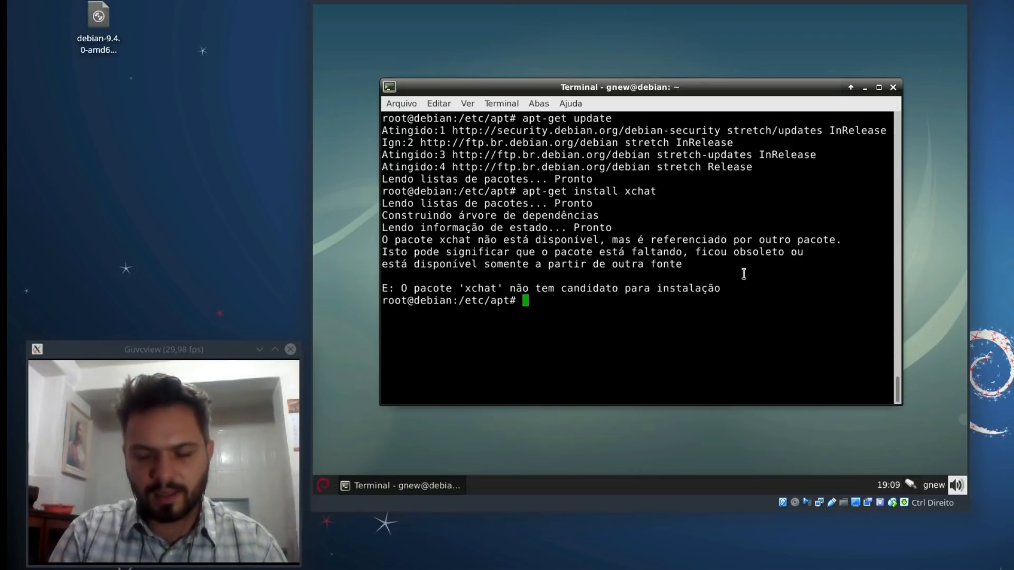
# Step: Clear the screen and start typing an apt-get install screenfetch command
pyautogui.hotkey('ctrl', 'l')
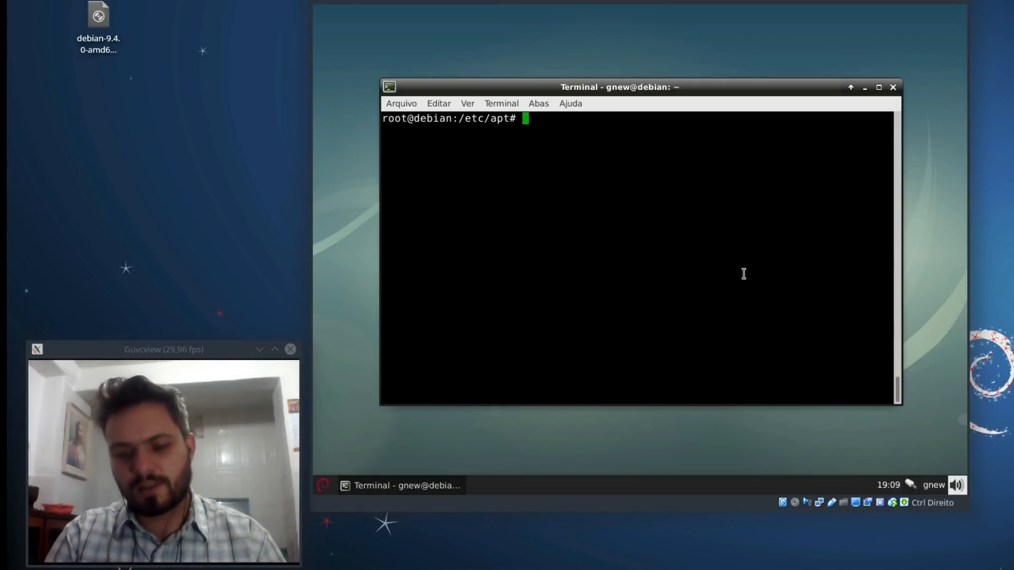
pyautogui.write('vim s')
pyautogui.press('BackSpace')
pyautogui.press('BackSpace')
pyautogui.press('BackSpace')
pyautogui.press('BackSpace')
pyautogui.press('BackSpace')
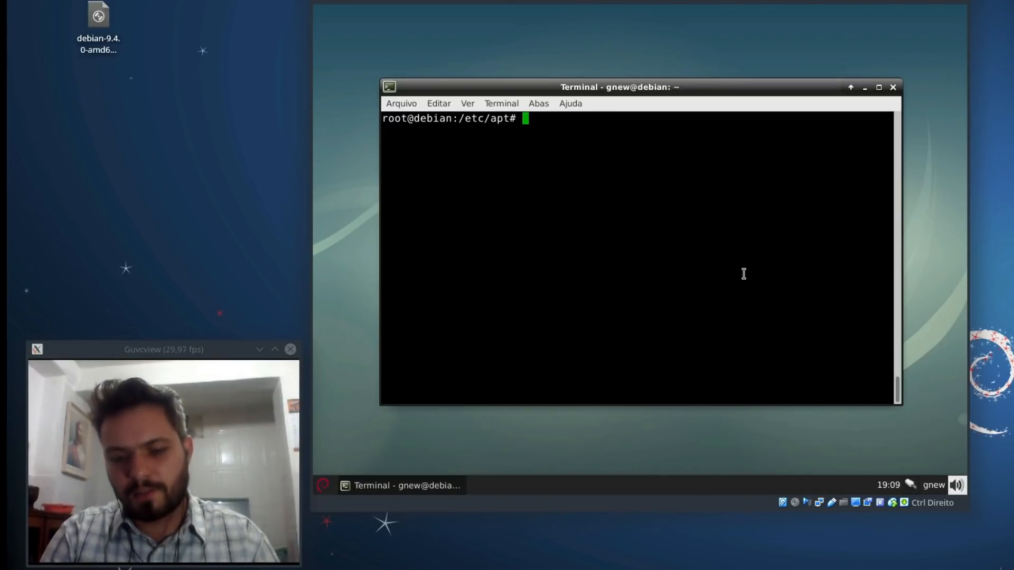
pyautogui.write('apt')
pyautogui.write('-')
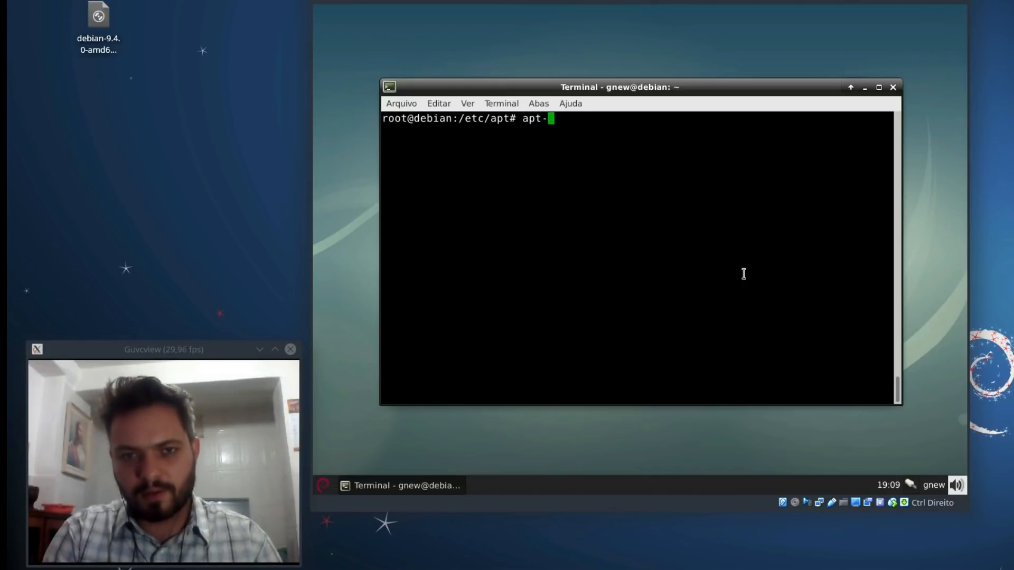
pyautogui.write('get install sc')
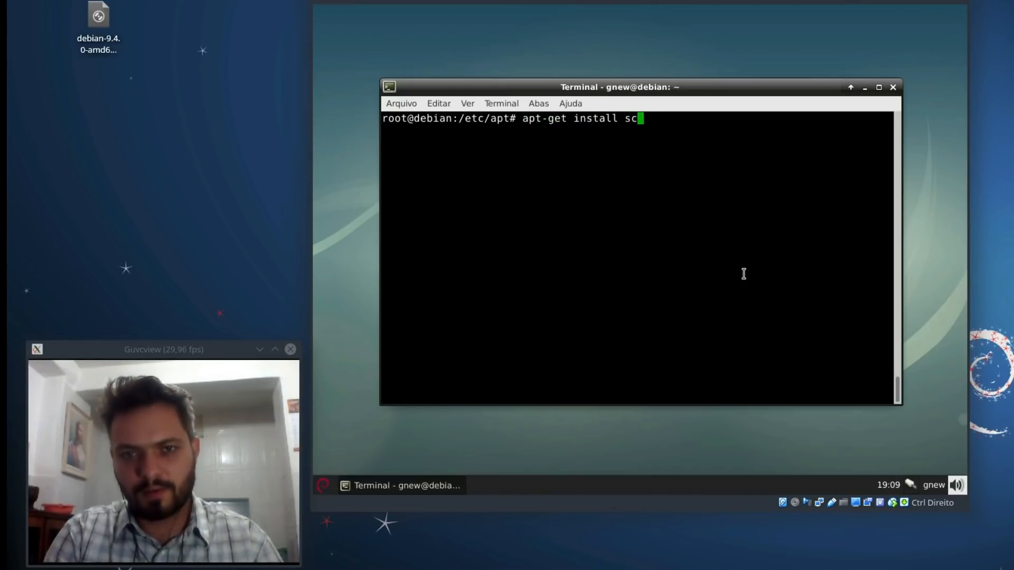
pyautogui.write('reenfeatch')
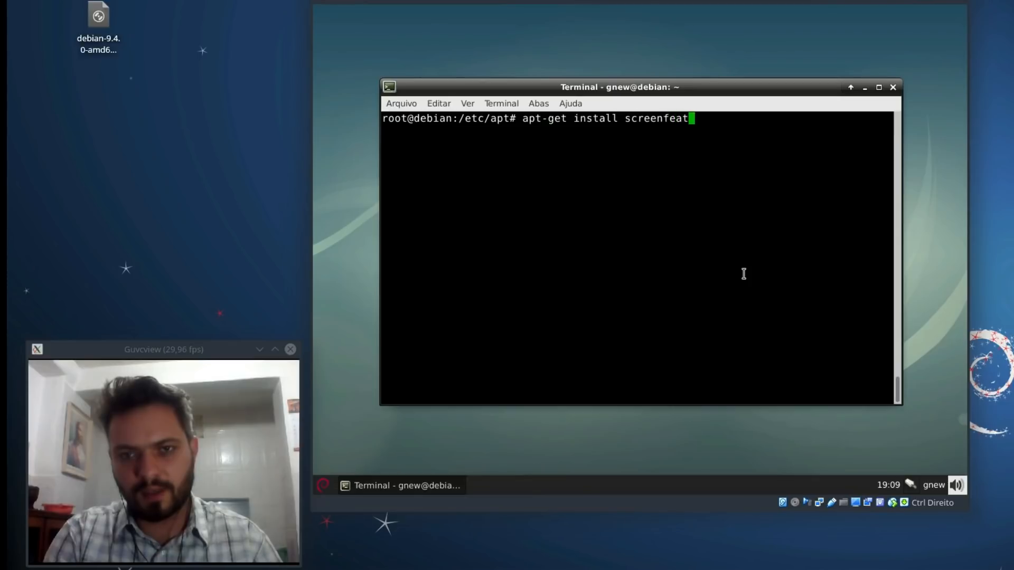
# Step: Correct the misspelled package name and run the screenfetch install command
pyautogui.press('BackSpace')
pyautogui.press('BackSpace')
pyautogui.press('BackSpace')
pyautogui.press('BackSpace')
pyautogui.write('t')
pyautogui.press('BackSpace')
pyautogui.write('atch')
pyautogui.press('Return')
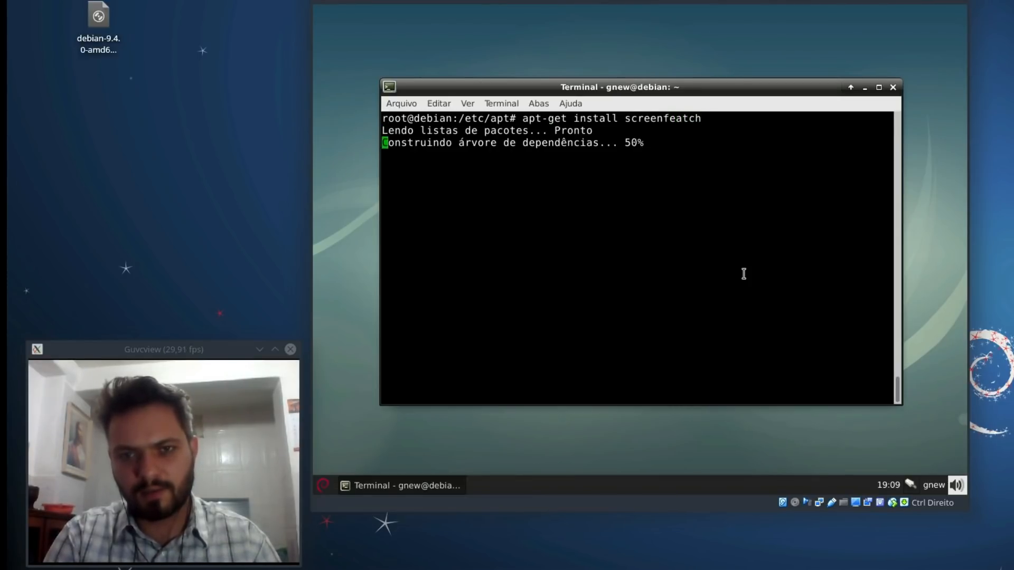
# Step: Search the package cache with apt-cache search for 'screenfeath', then 'screenfe'
pyautogui.press('Up')
pyautogui.press('BackSpace')
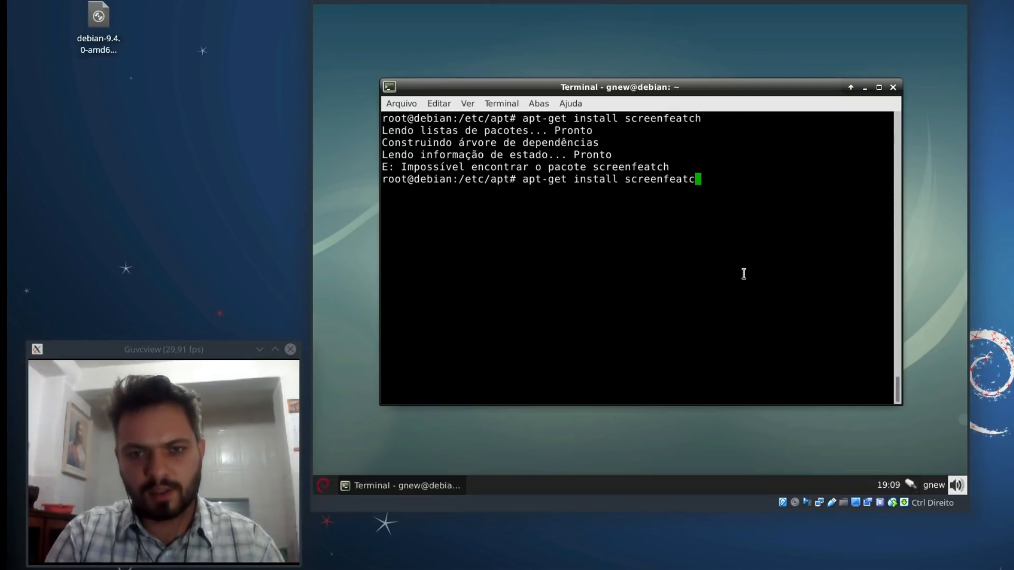
pyautogui.hotkey('ctrl', 'c')
pyautogui.write('apt-cache search ')
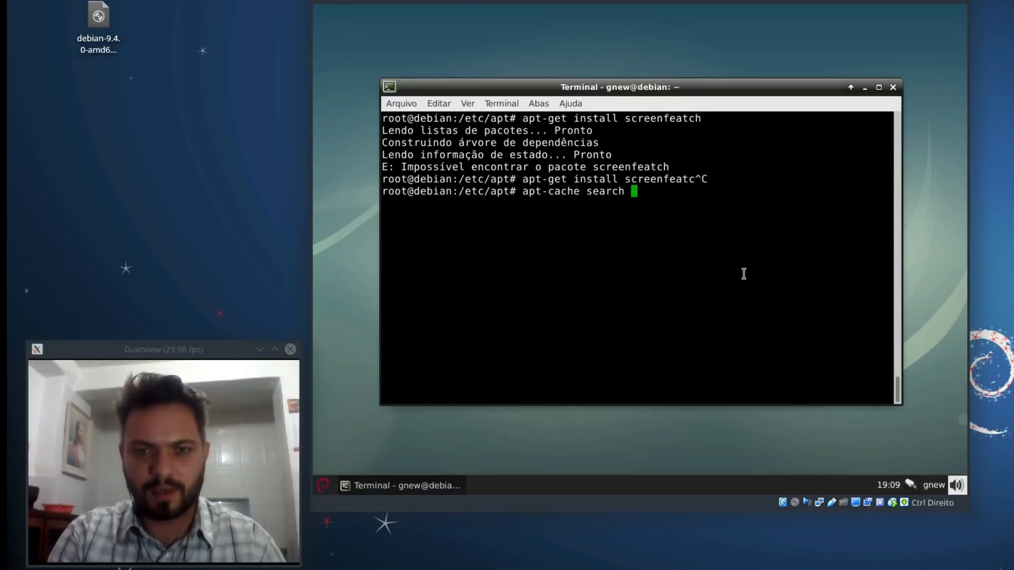
pyautogui.write('screen ')
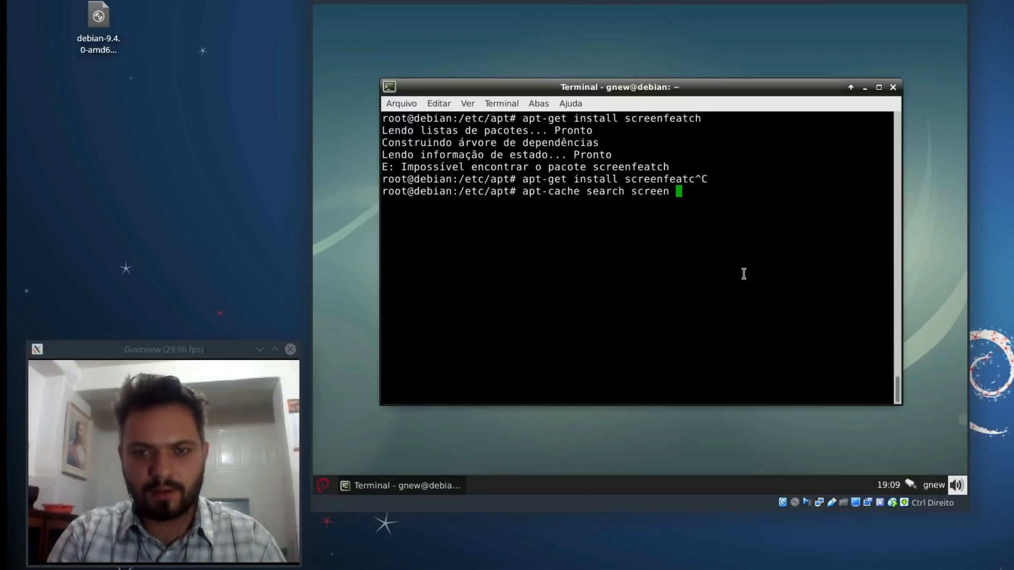
pyautogui.write('|')
pyautogui.press('BackSpace')
pyautogui.press('BackSpace')
pyautogui.write('fe')
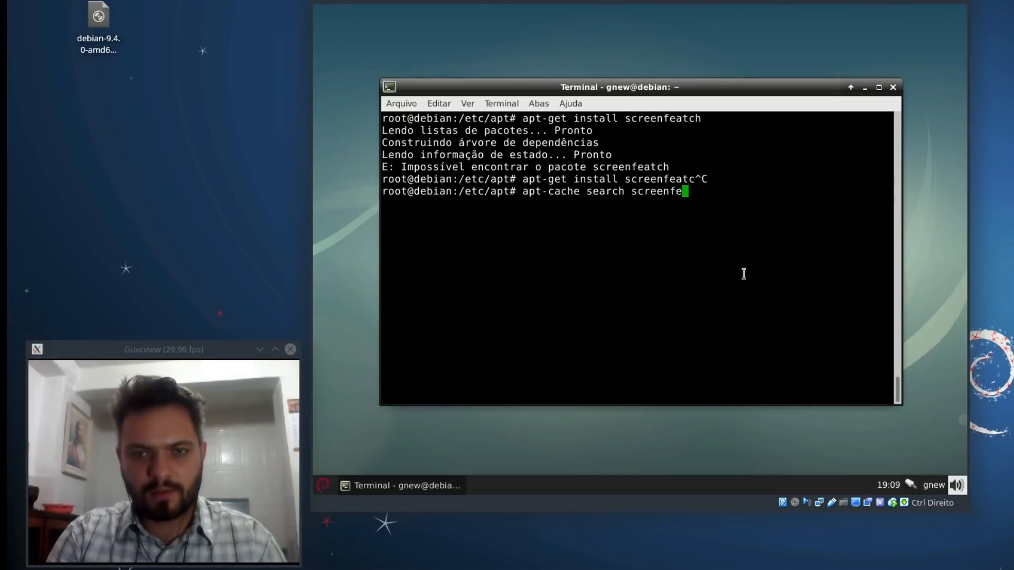
pyautogui.write('ath')
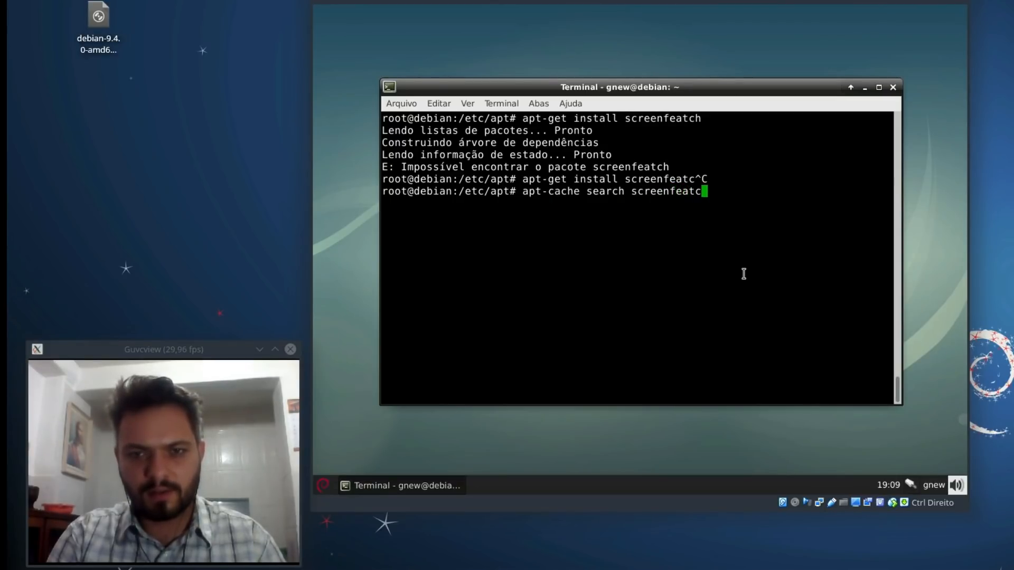
pyautogui.press('Return')
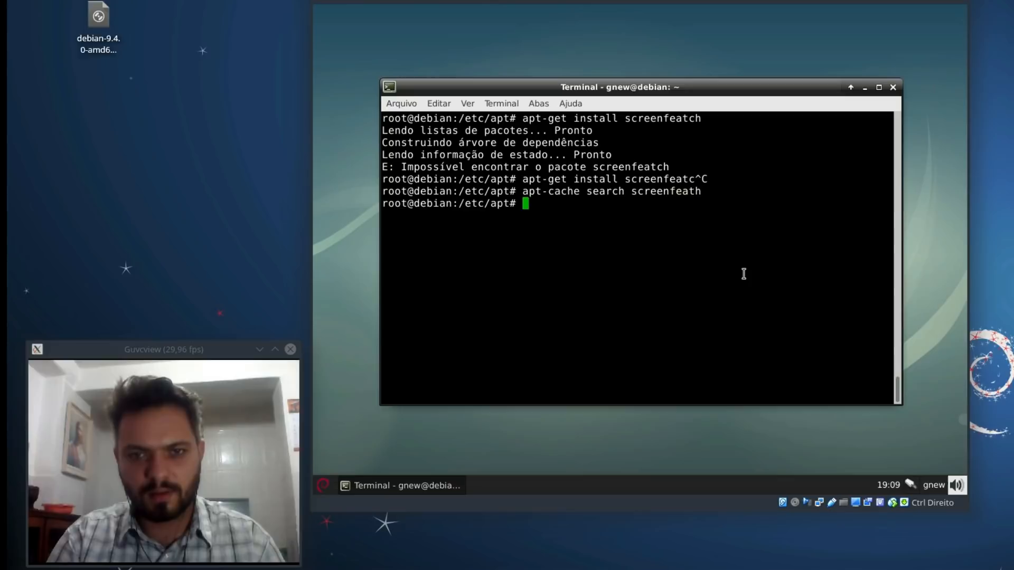
pyautogui.press('Up')
pyautogui.press('BackSpace')
pyautogui.press('BackSpace')
pyautogui.press('BackSpace')
pyautogui.press('Return')
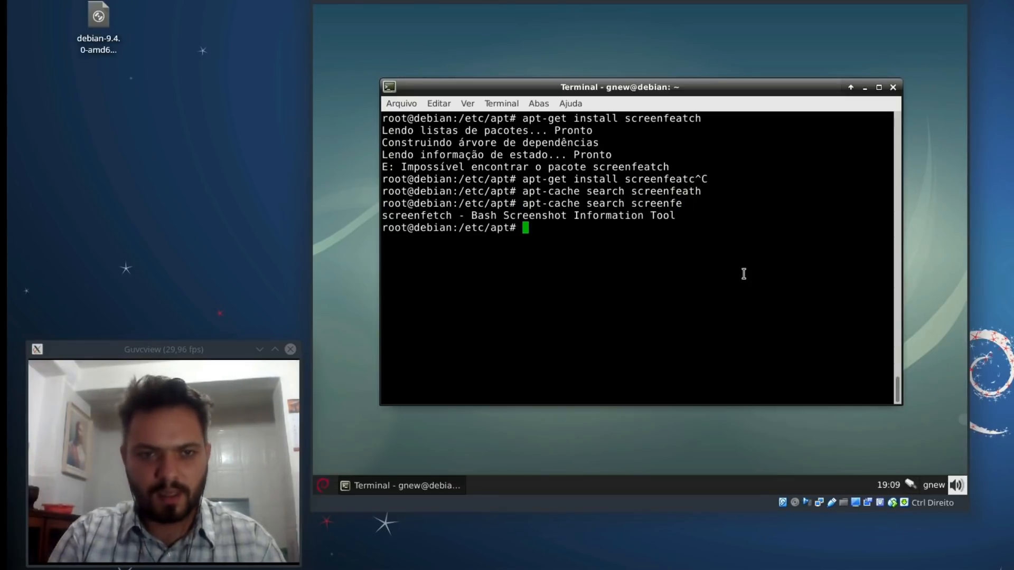
# Step: Install screenfetch with apt-get, answering 's' to confirm the five packages
pyautogui.write('apt-get install ')
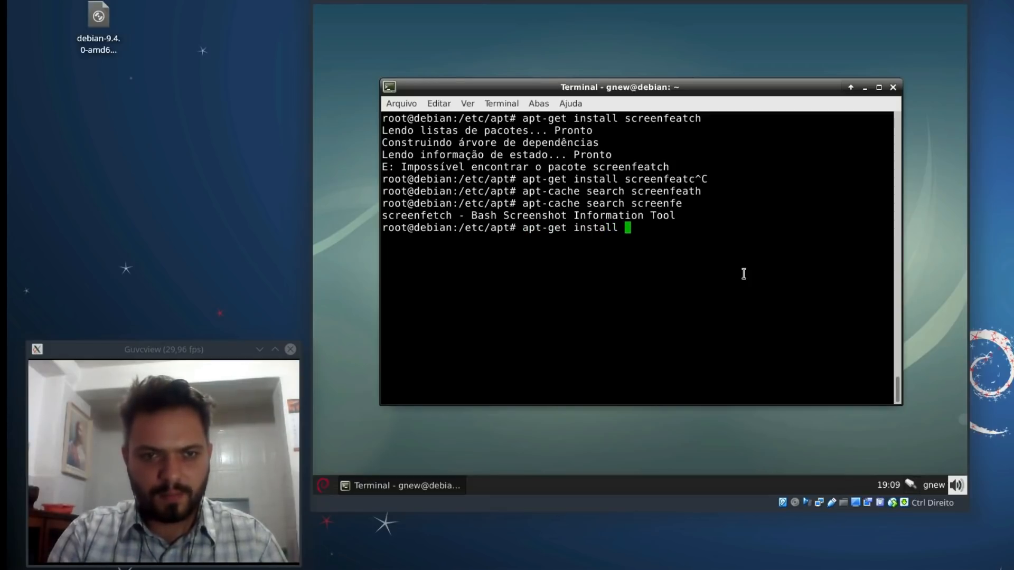
pyautogui.write('screenfetch')
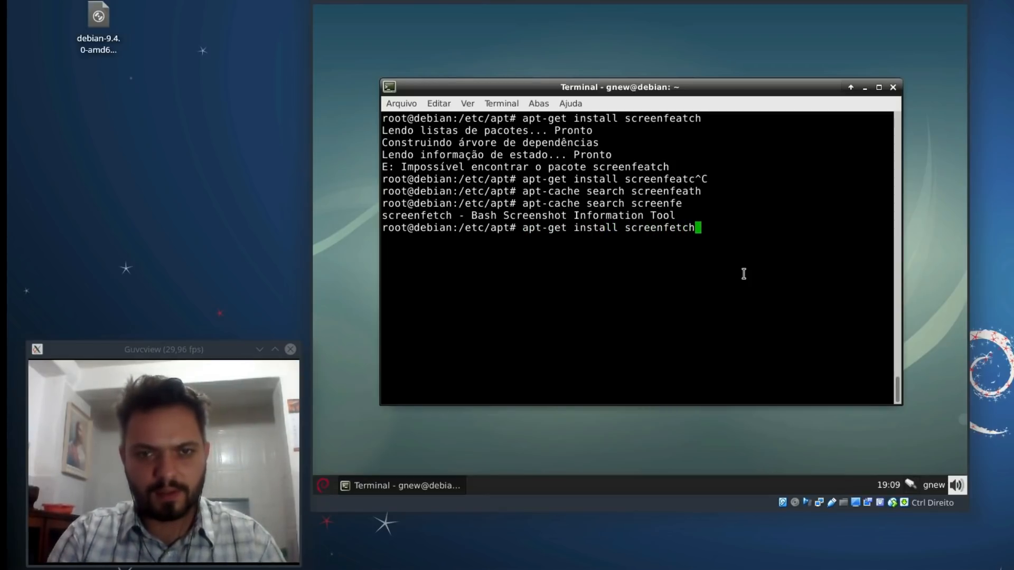
pyautogui.press('Return')
pyautogui.write('s')
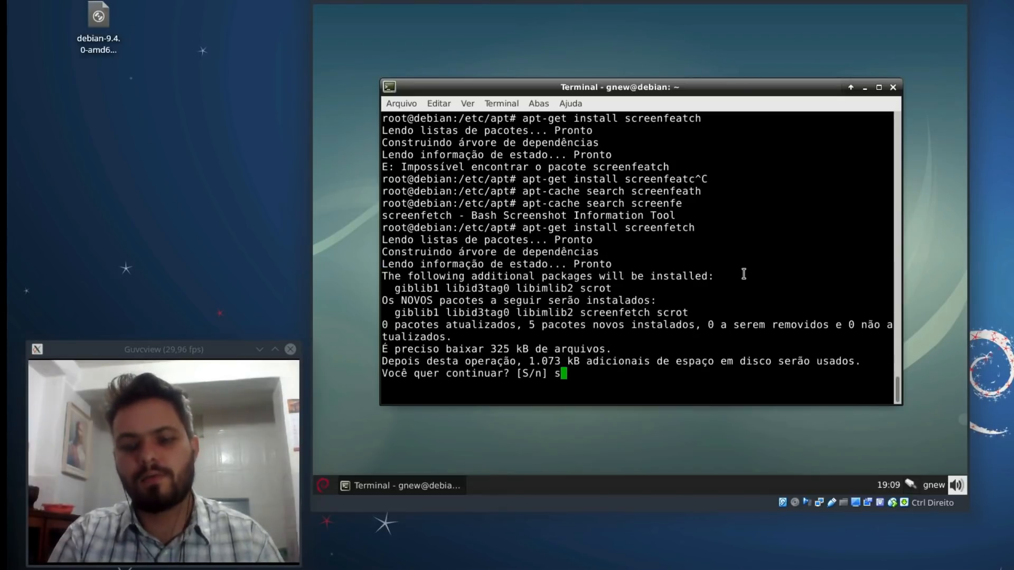
pyautogui.press('Return')
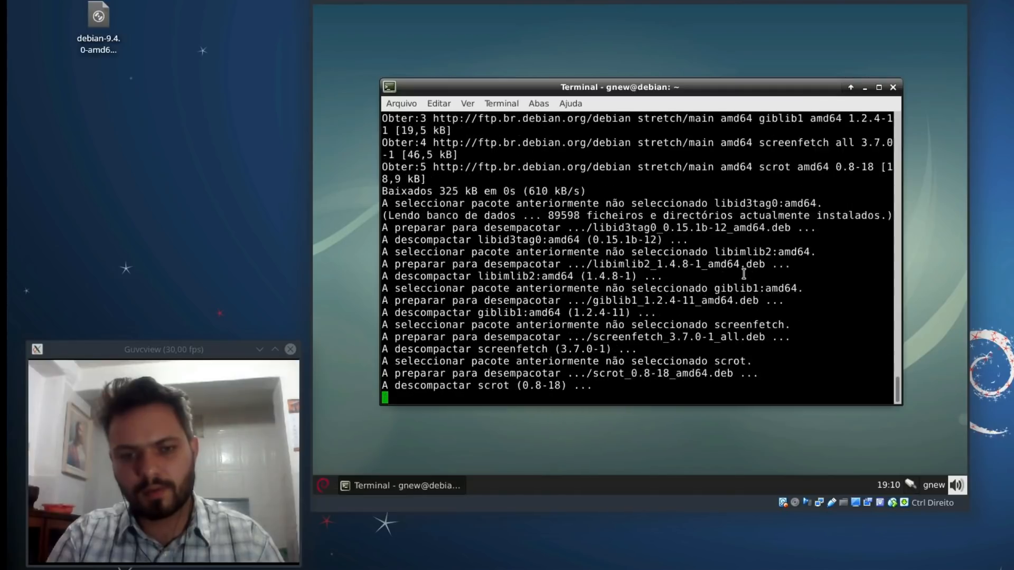
# Step: Exit the root shell, run screenfetch, and highlight its Debian system summary
pyautogui.hotkey('ctrl', 'l')
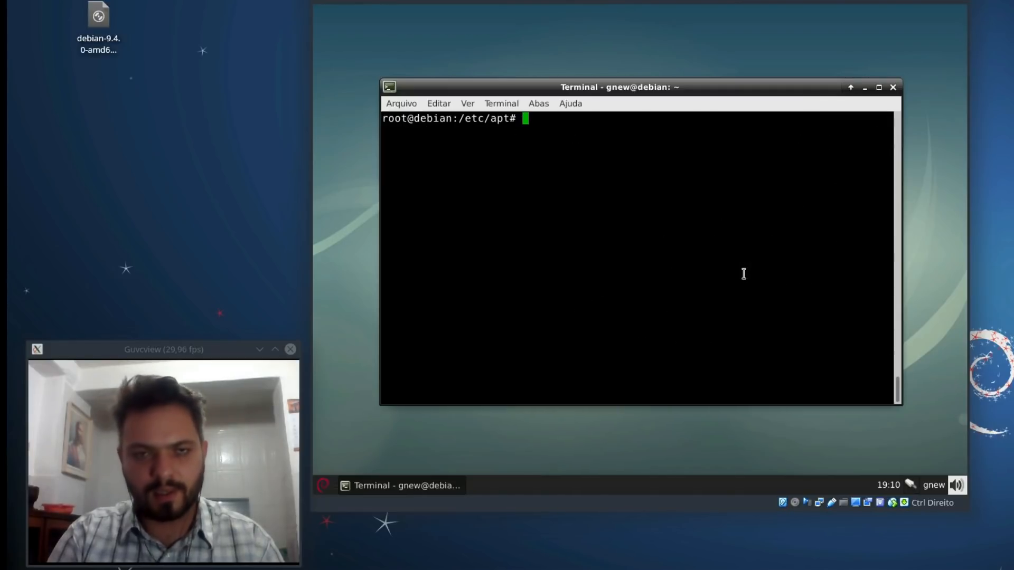
pyautogui.write('exit')
pyautogui.press('Return')
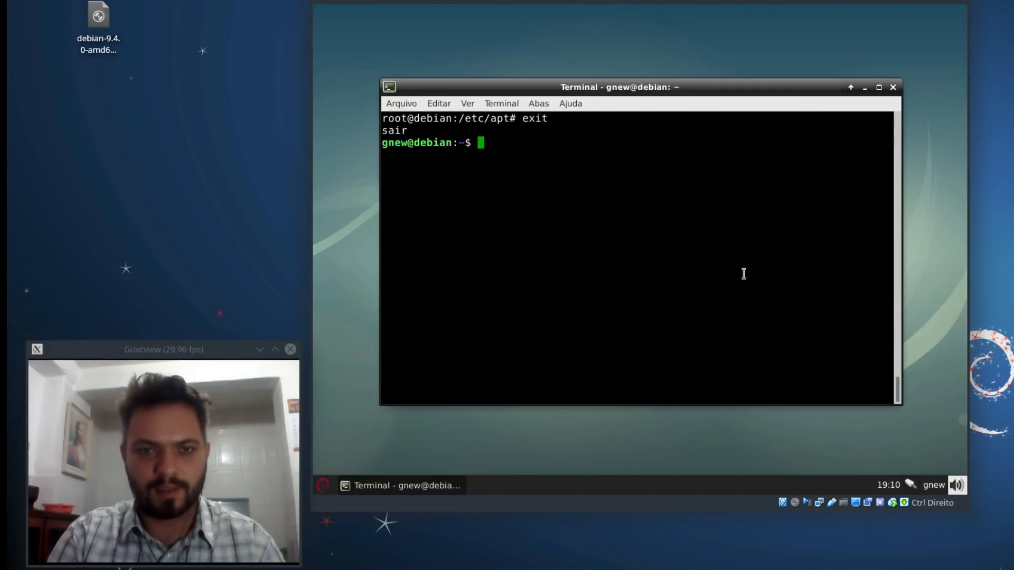
pyautogui.hotkey('ctrl', 'l')
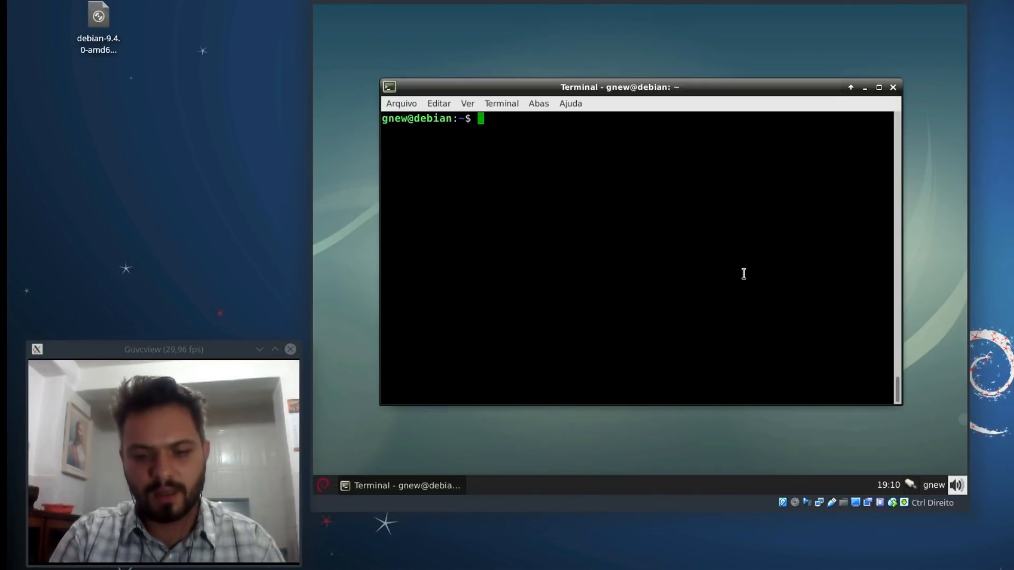
pyautogui.write('screenfetch')
pyautogui.press('Return')
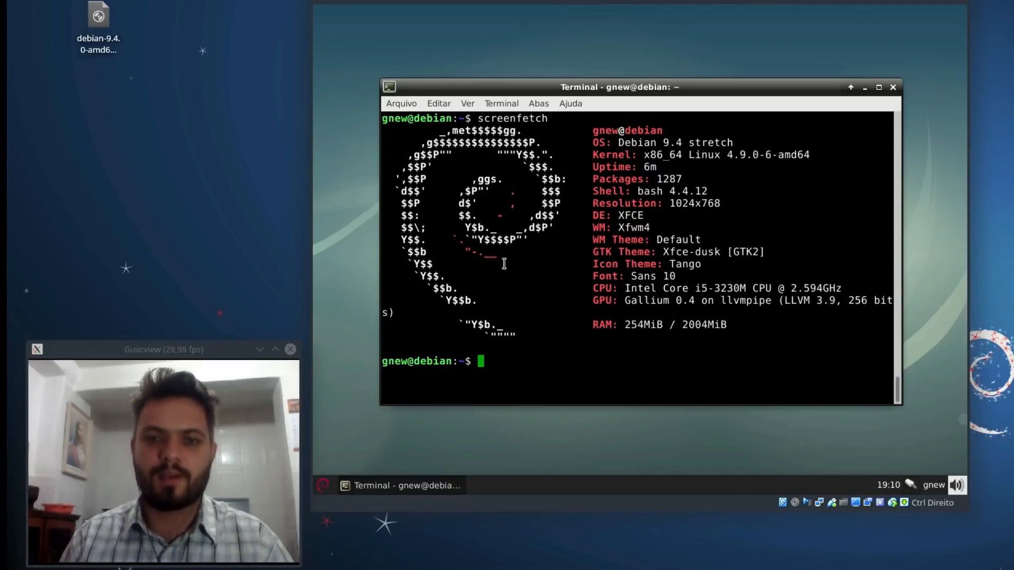
pyautogui.moveTo(603, 132); pyautogui.dragTo(773, 284)
# Step: Become root with su, then su -, entering the root password
pyautogui.click(786, 325)
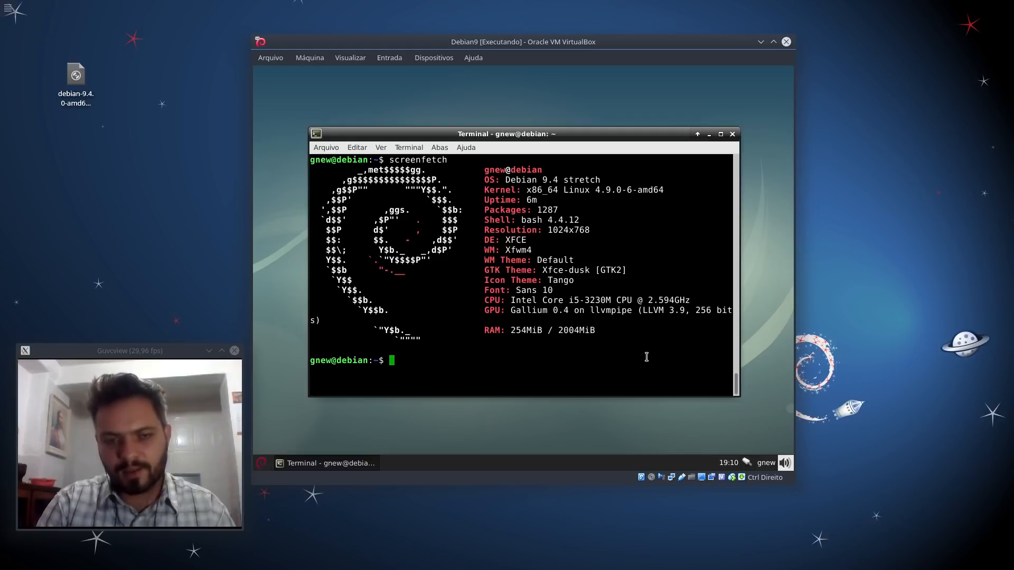
pyautogui.write('su')
pyautogui.press('Return')
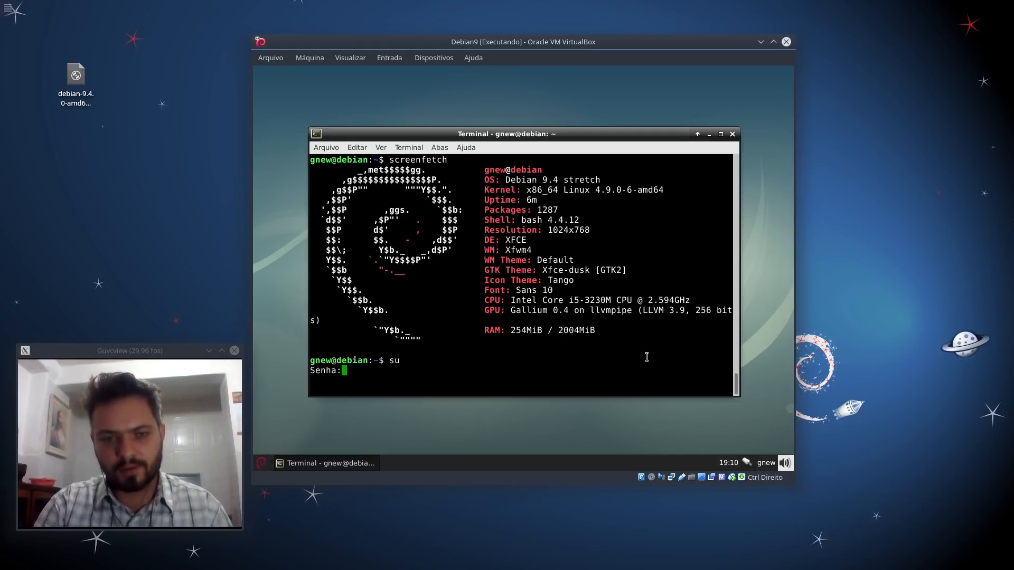
pyautogui.press('Return')
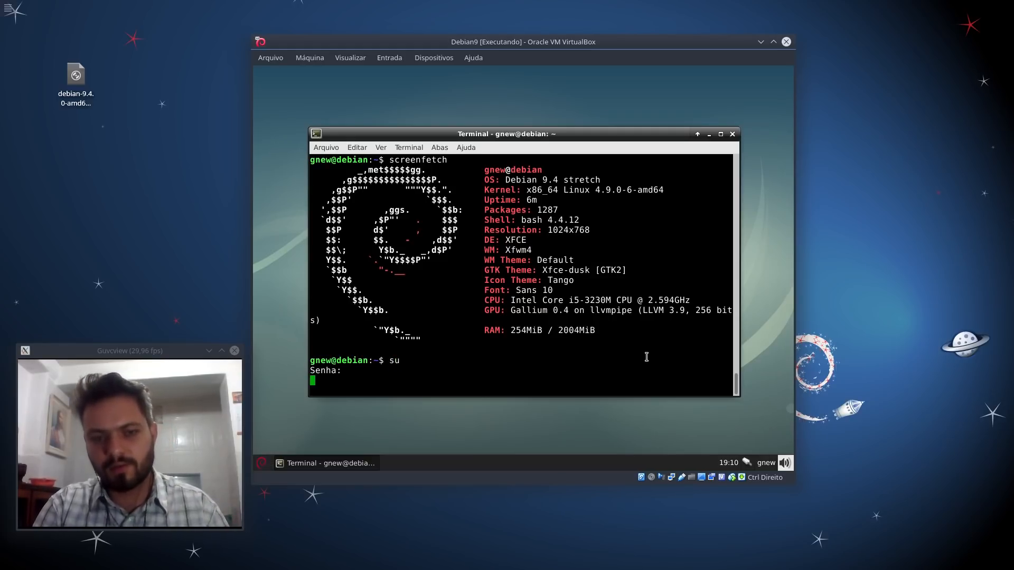
pyautogui.write('su -')
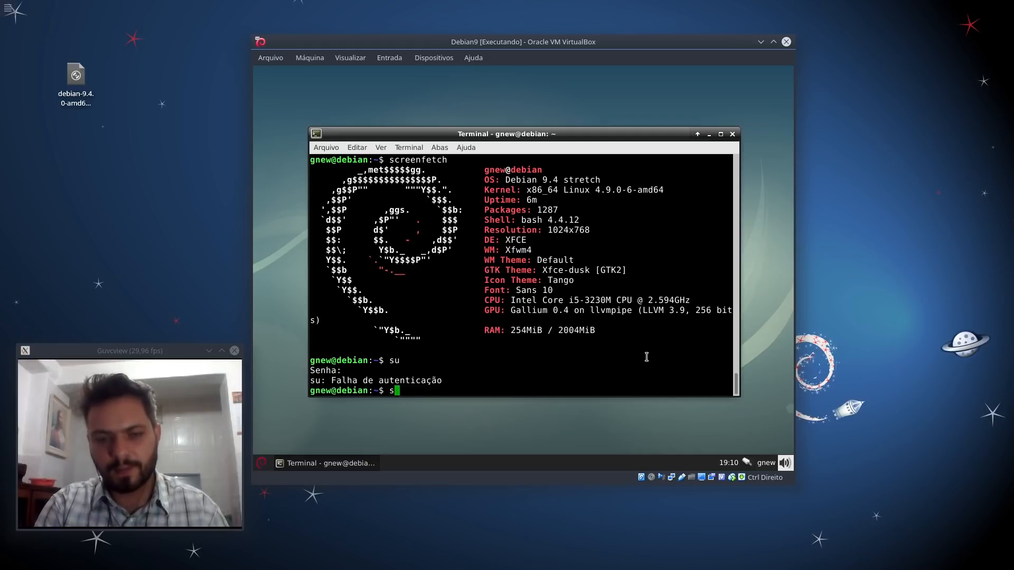
pyautogui.press('Return')
pyautogui.press('Return')
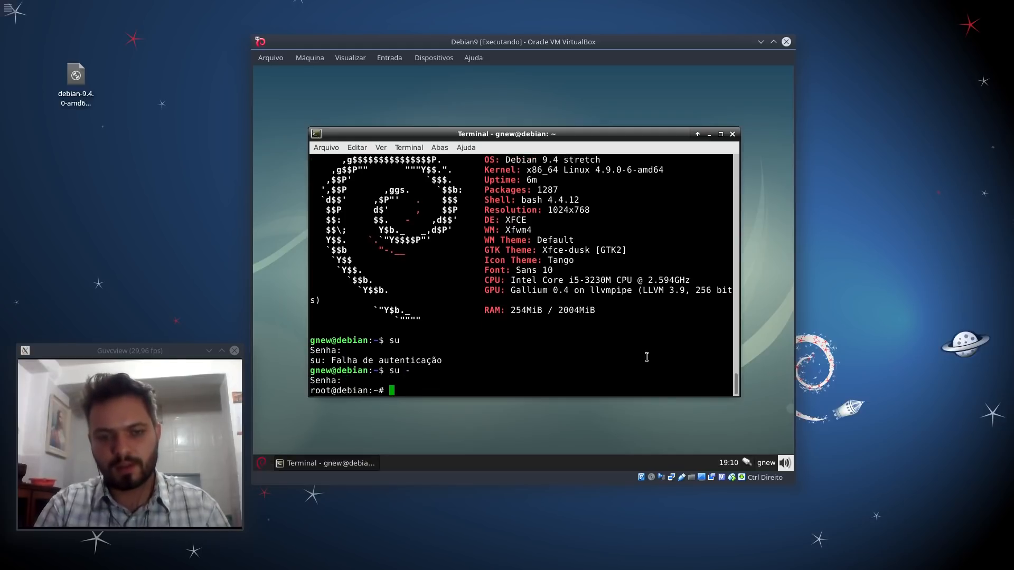
pyautogui.hotkey('ctrl', 'l')
# Step: Install htop with apt-get, briefly view top and quit it, then prepare the htop command
pyautogui.write('apt-get install')
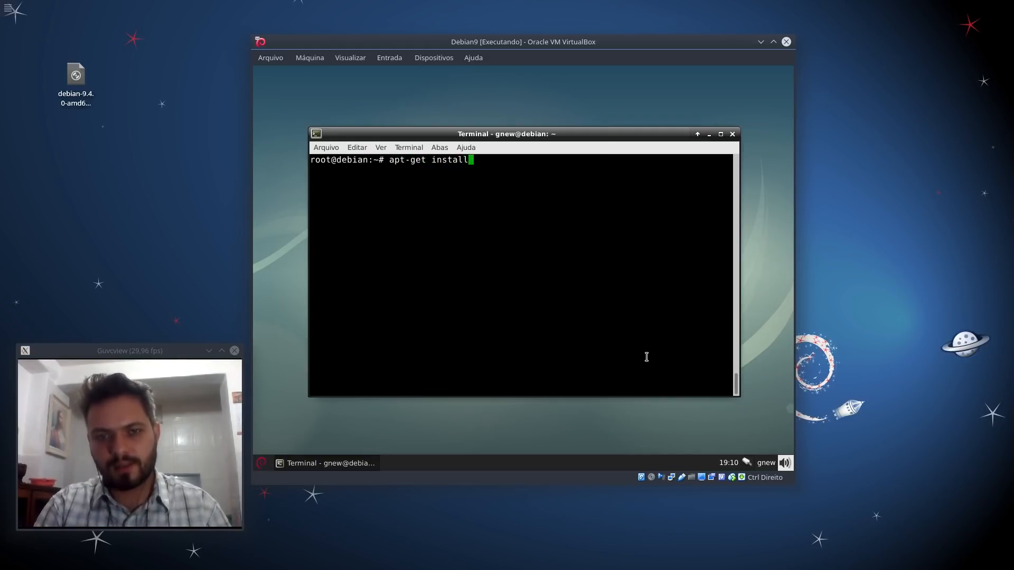
pyautogui.write(' htop')
pyautogui.press('Return')
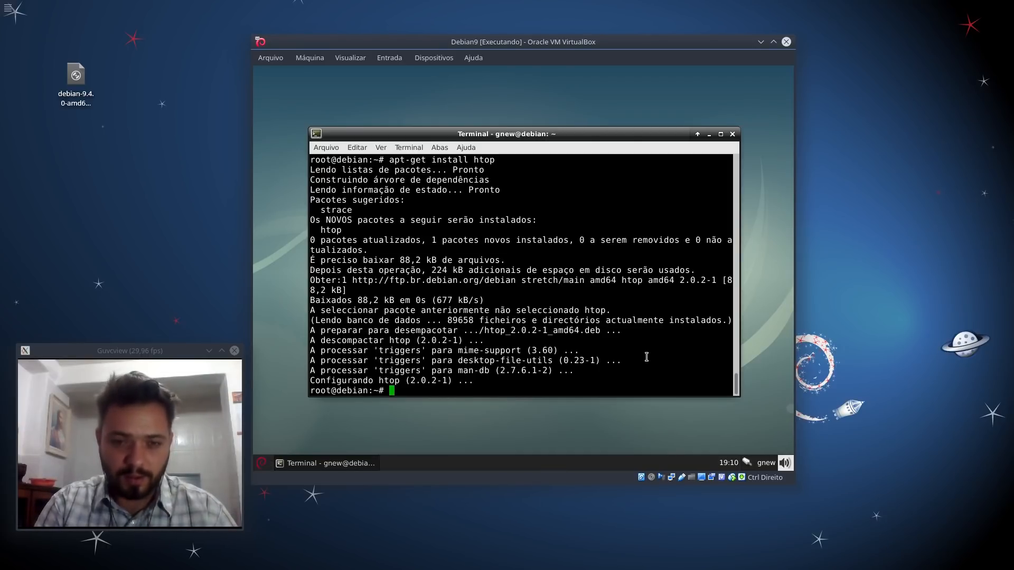
pyautogui.write('top')
pyautogui.press('Return')
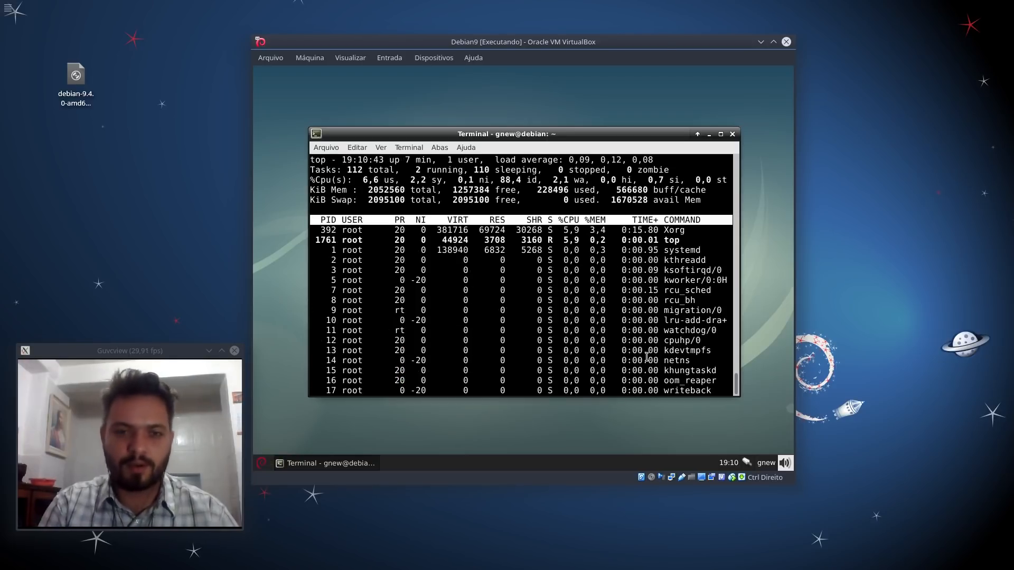
pyautogui.press('q')
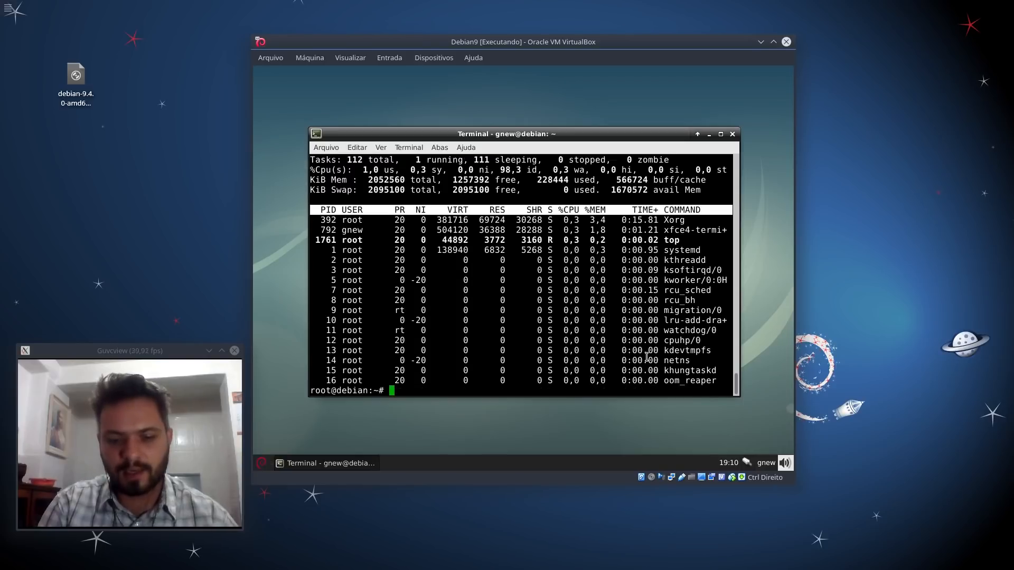
pyautogui.hotkey('ctrl', 'l')
pyautogui.write('htop')
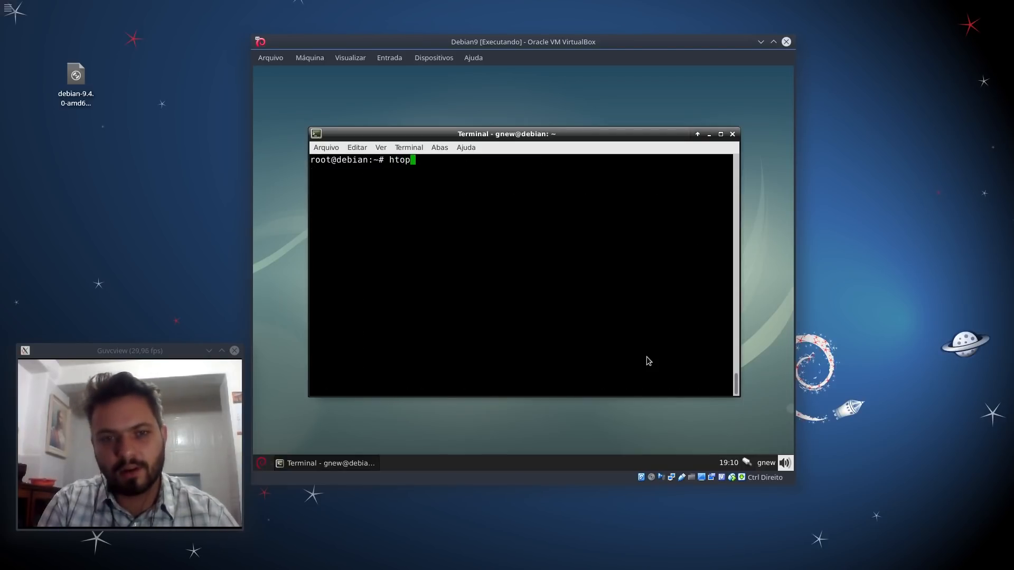
# Step: Run htop to view processes, quit it, then exit the root shell and close the terminal
pyautogui.press('Return')
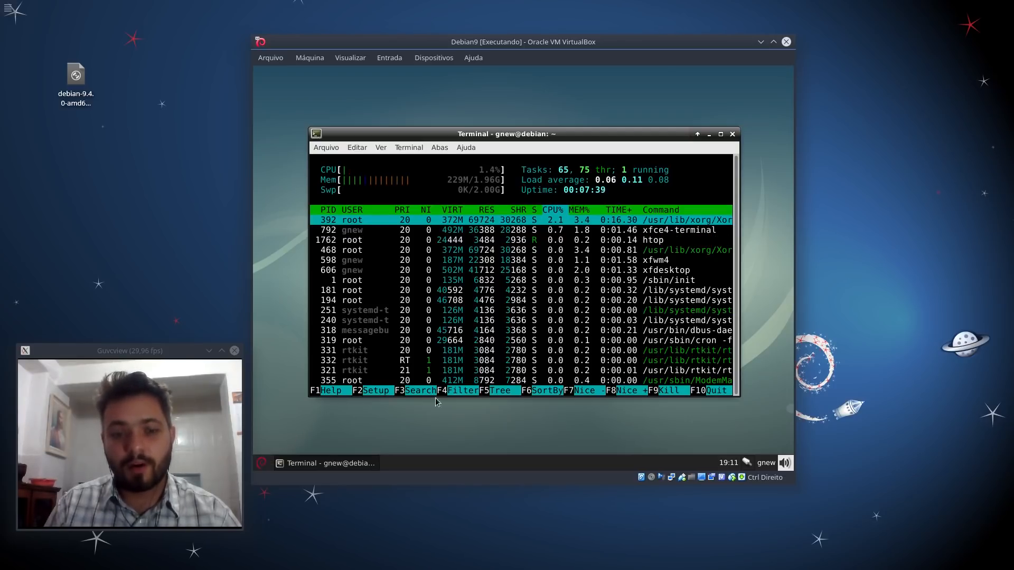
pyautogui.press('q')
pyautogui.hotkey('ctrl', 'l')
pyautogui.write('exit')
pyautogui.press('Return')
pyautogui.write('exit')
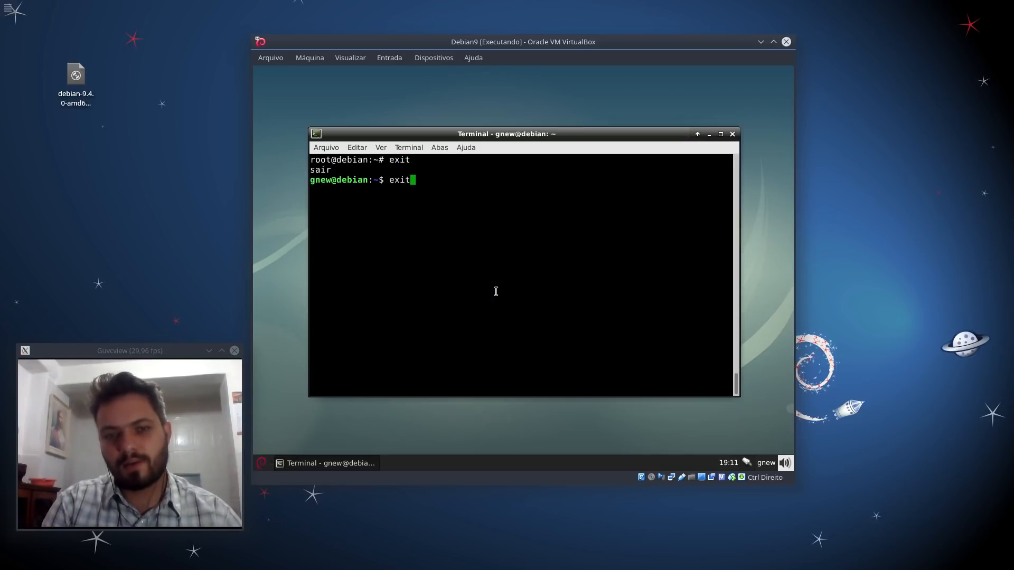
pyautogui.press('Return')
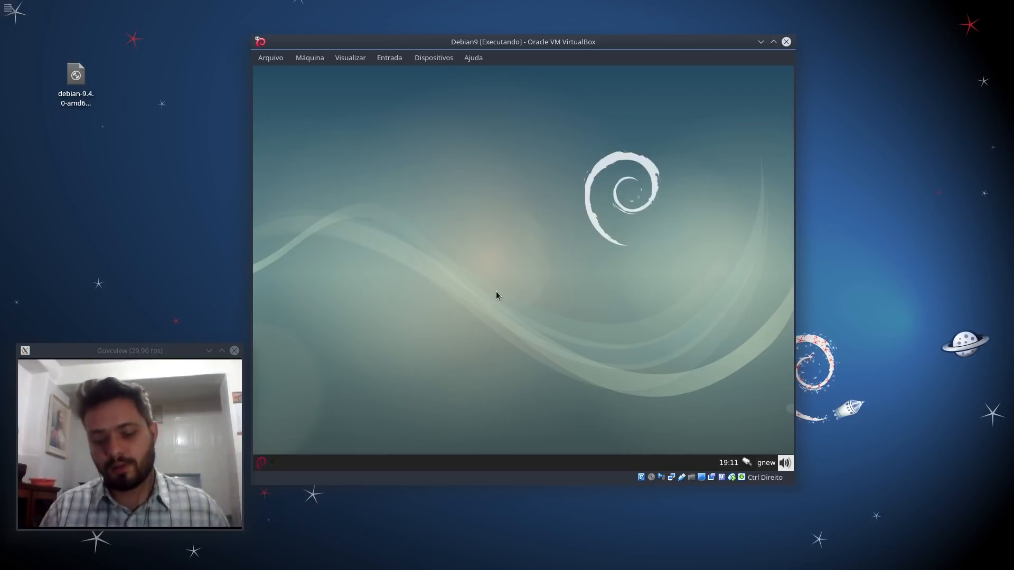